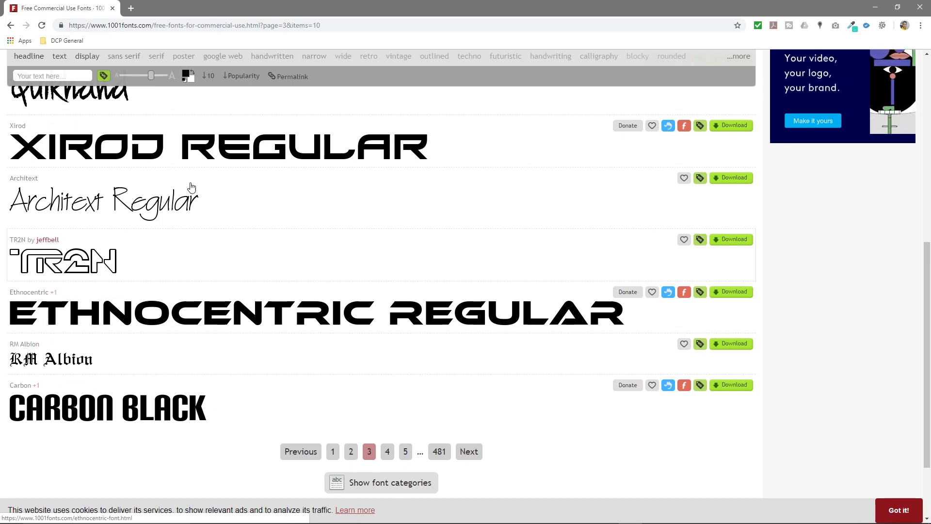
# Step: Browse the free commercial-use fonts on the 1001fonts results page and download the Ethnocentric font
pyautogui.scroll(8, 216, 233)
pyautogui.scroll(-4, 10, 179)
pyautogui.scroll(-6, 407, 397)
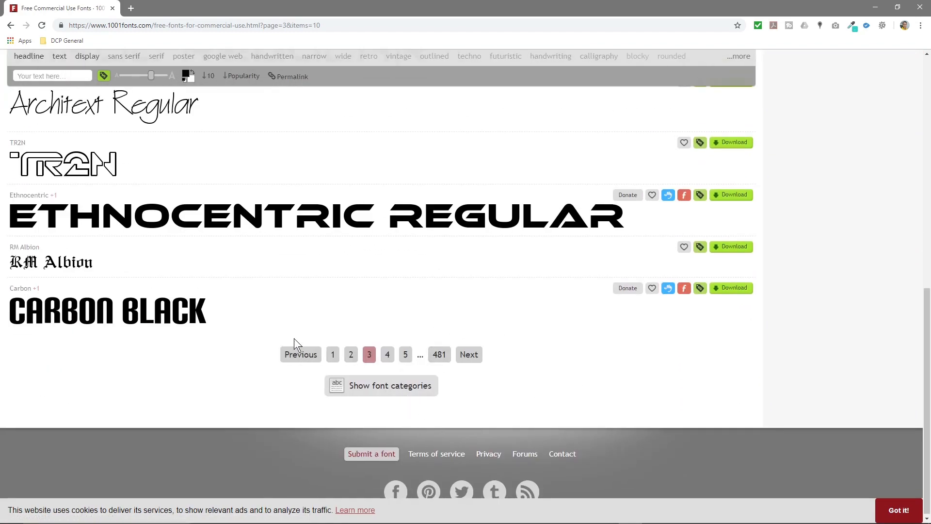
pyautogui.scroll(3, 348, 276)
pyautogui.scroll(1, 347, 276)
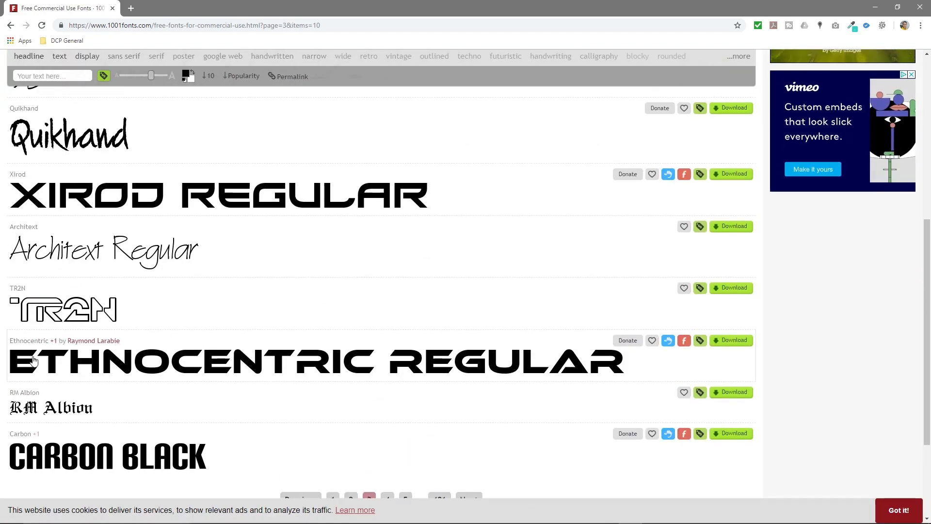
pyautogui.click(734, 341)
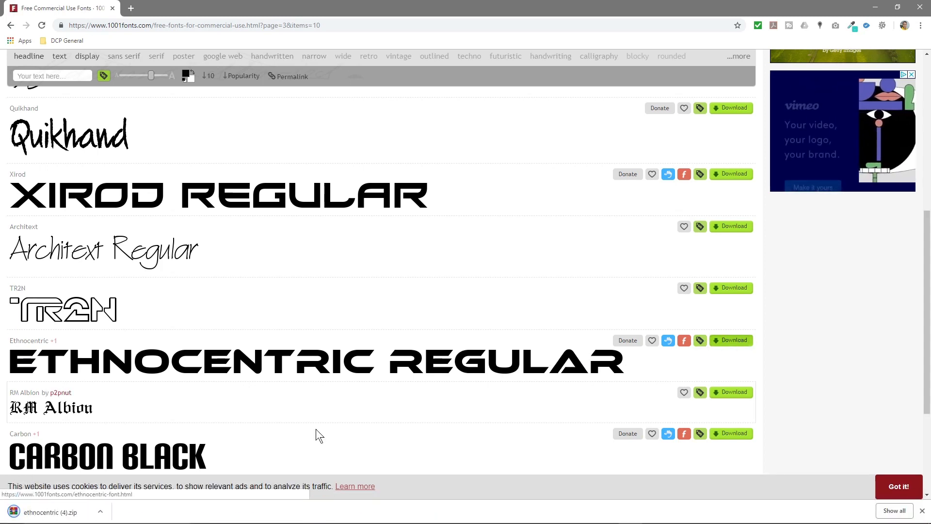
# Step: Move the downloaded ethnocentric (4).zip into the desktop folder "Blender 2.8 Beta - 3D Text Animation Tutorial" and close the browser
pyautogui.moveTo(517, 5); pyautogui.dragTo(1, 233)
pyautogui.click(482, 247)
pyautogui.click(856, 22)
pyautogui.doubleClick(859, 27)
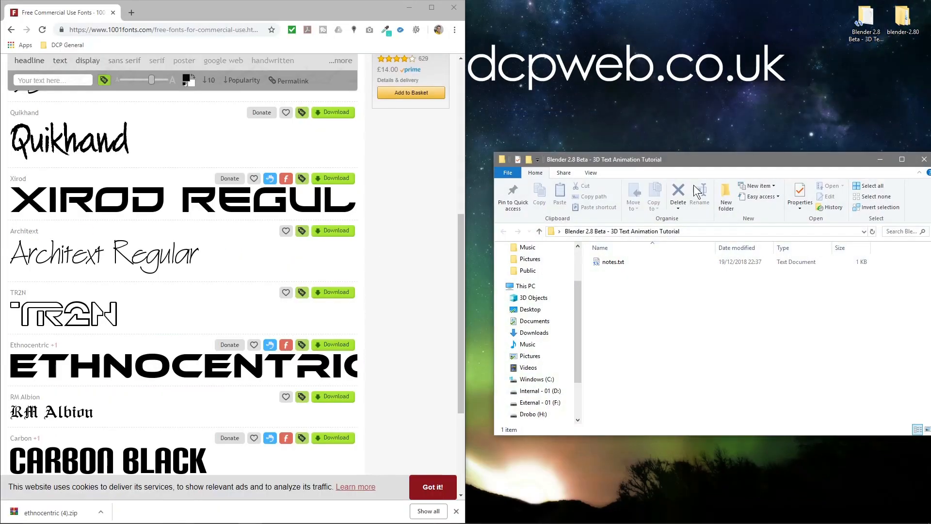
pyautogui.moveTo(48, 513); pyautogui.dragTo(626, 300)
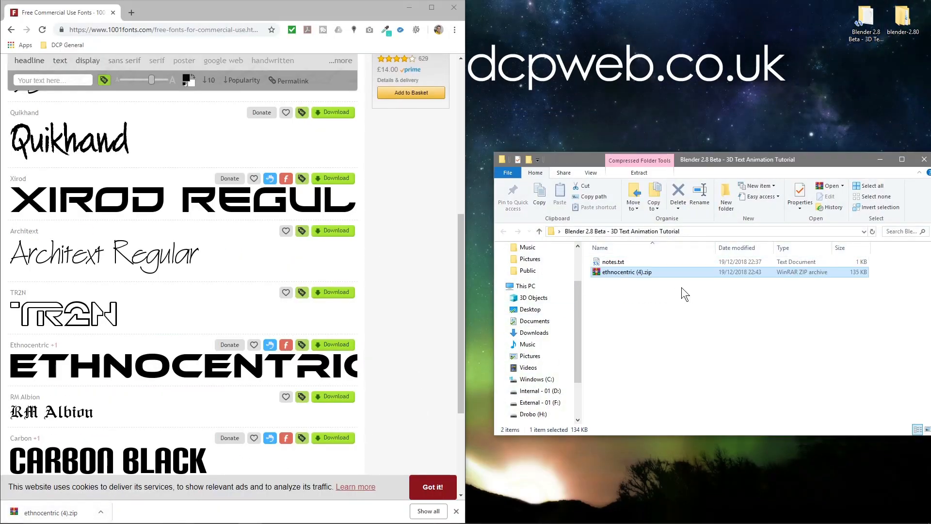
pyautogui.click(455, 8)
# Step: Extract ethnocentric (4).zip directly into the tutorial folder
pyautogui.doubleClick(611, 274)
pyautogui.rightClick(610, 274)
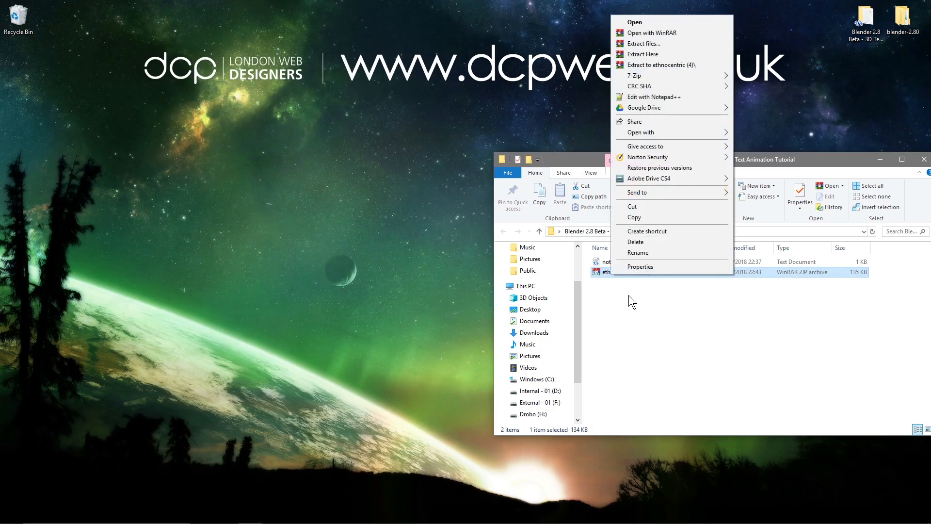
pyautogui.click(638, 54)
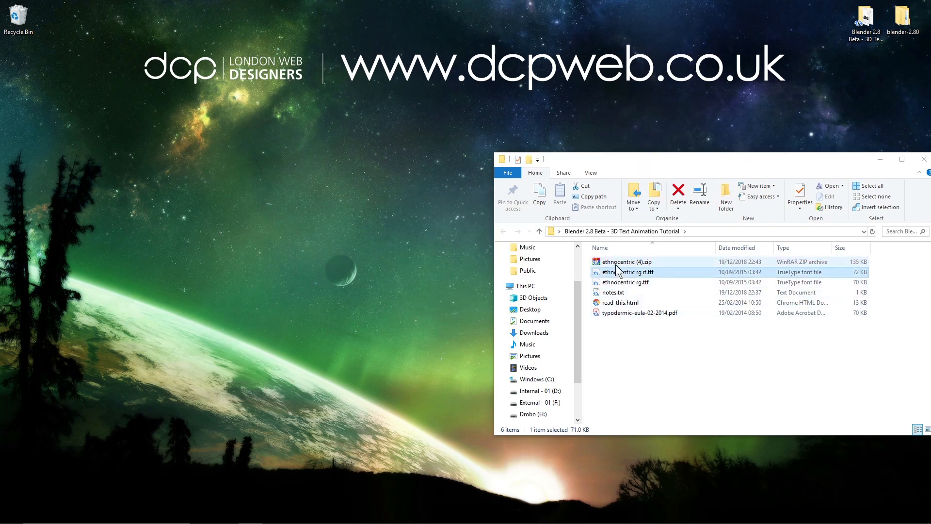
# Step: Delete the zip archive, read-this.html and typodermic-eula-02-2014.pdf from the tutorial folder, and close the folder
pyautogui.press('Delete')
pyautogui.click(612, 293)
pyautogui.press('Delete')
pyautogui.click(611, 291)
pyautogui.press('Delete')
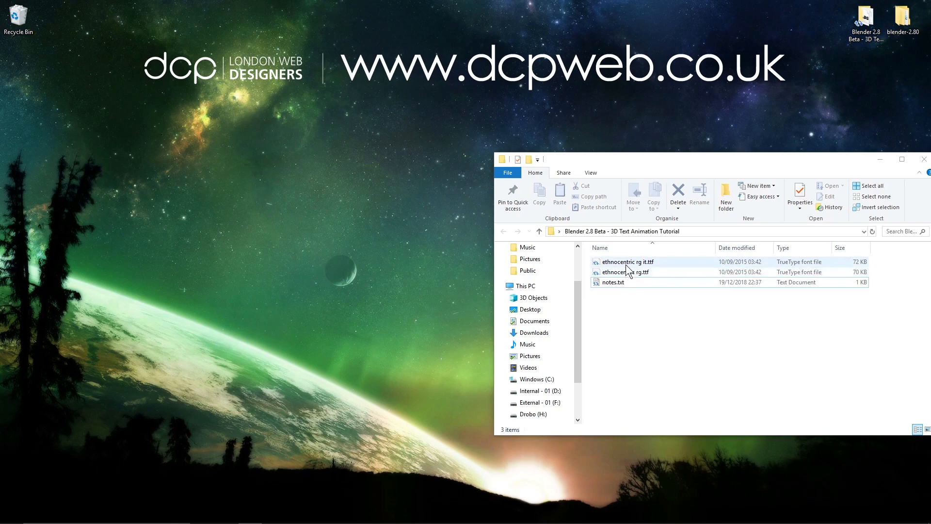
pyautogui.click(927, 160)
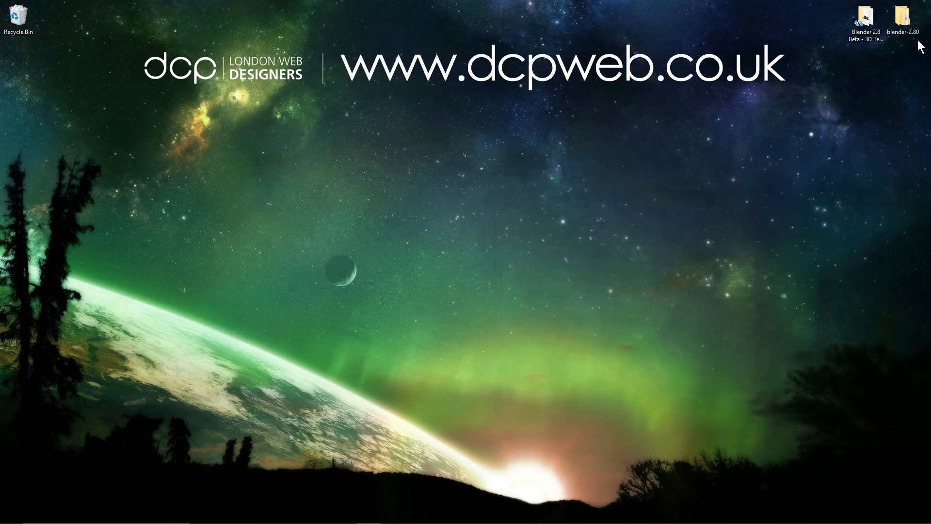
# Step: Launch Blender from the blender-2.80 desktop folder, maximize its window and start a new General file
pyautogui.doubleClick(903, 18)
pyautogui.doubleClick(603, 266)
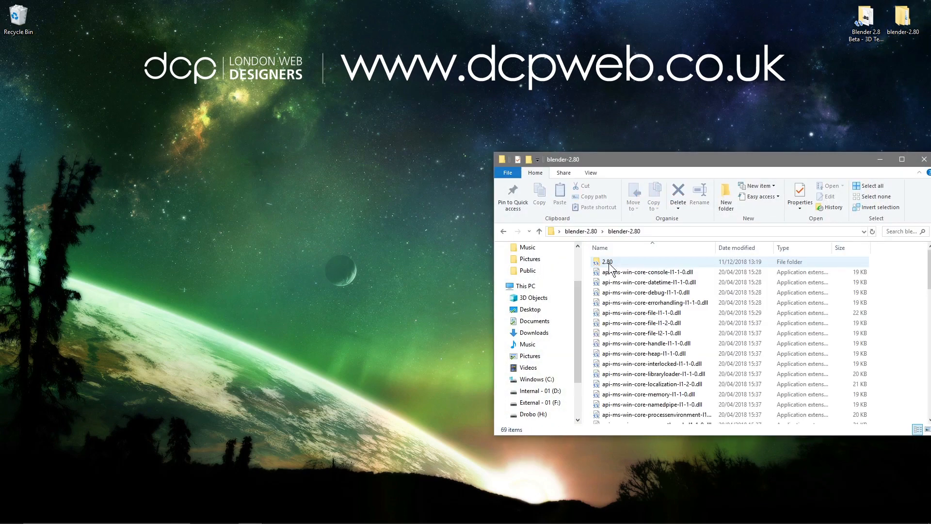
pyautogui.scroll(-10, 631, 384)
pyautogui.doubleClick(625, 388)
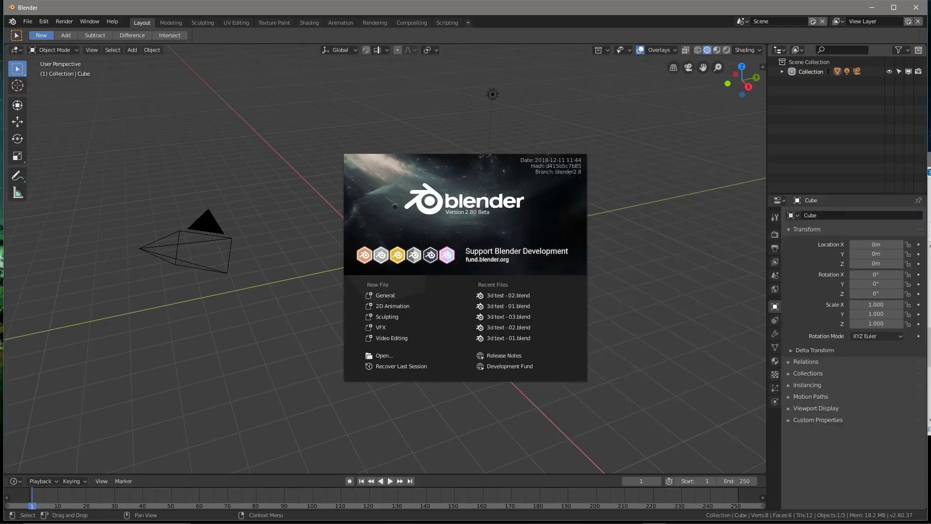
pyautogui.click(896, 8)
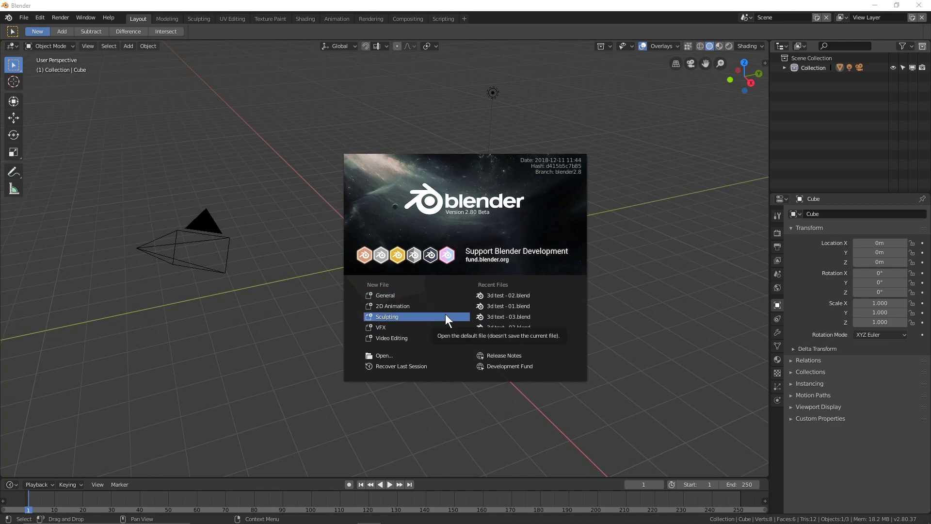
pyautogui.click(385, 295)
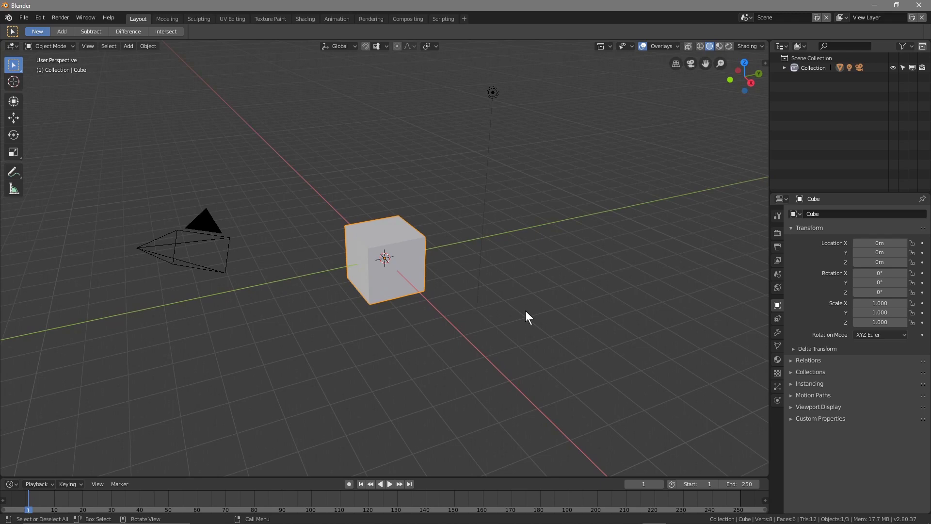
# Step: Save the project as "3d text - 01.blend" in the "Blender 2.8 Beta - 3D Text Animation Tutorial" folder
pyautogui.click(22, 17)
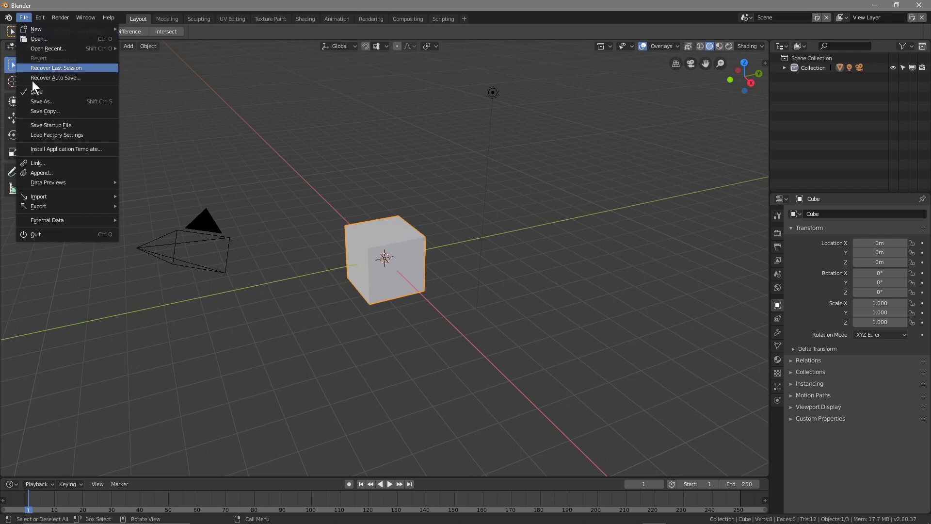
pyautogui.click(39, 101)
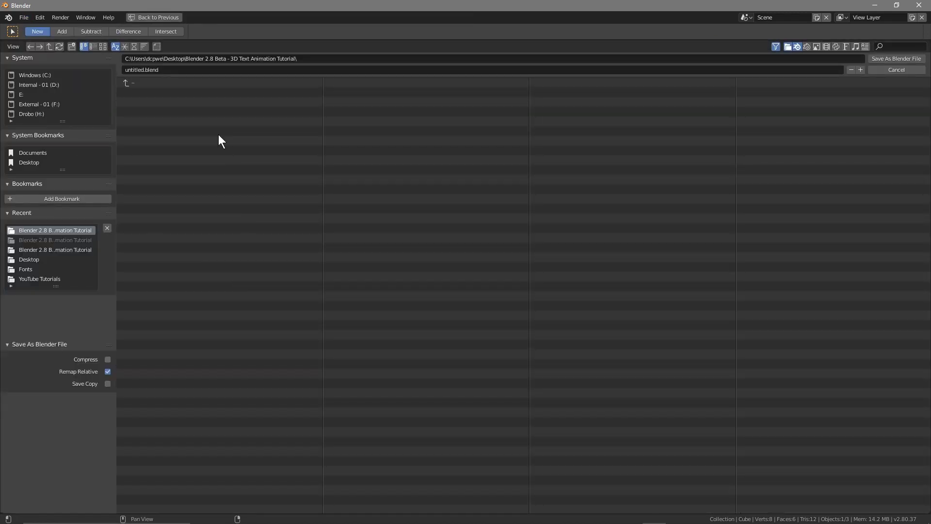
pyautogui.click(35, 162)
pyautogui.click(153, 92)
pyautogui.click(145, 69)
pyautogui.doubleClick(145, 69)
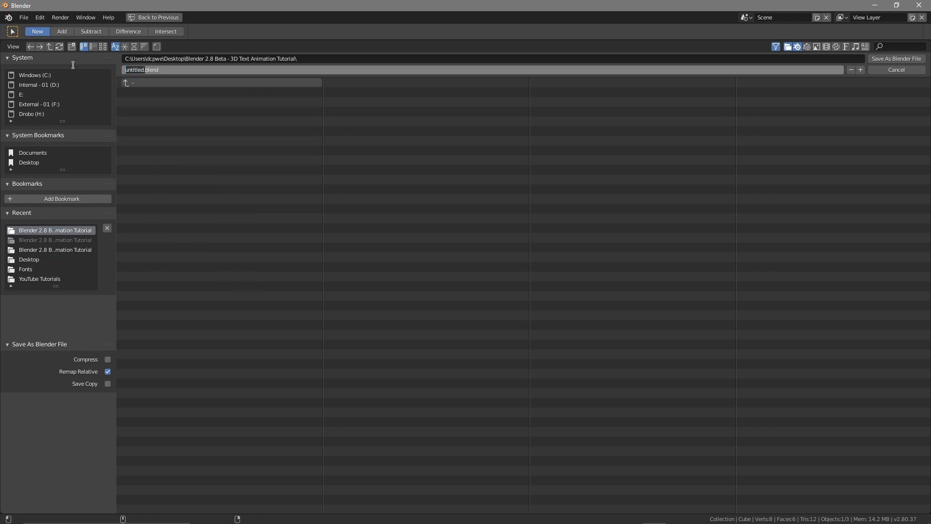
pyautogui.write('3d text - 01')
pyautogui.click(887, 59)
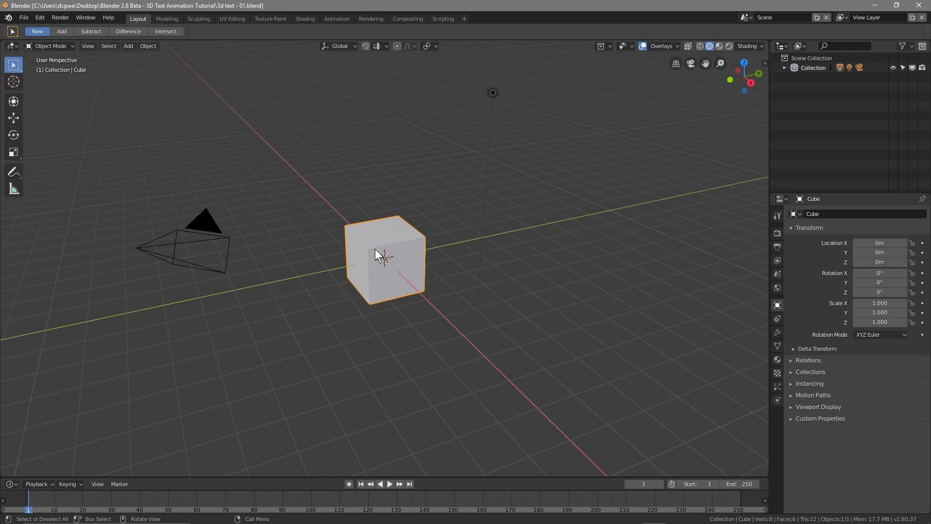
# Step: Select the scene's light and its camera in turn, and look at the mouse in the uk keyboard.jpg picture
pyautogui.click(494, 93)
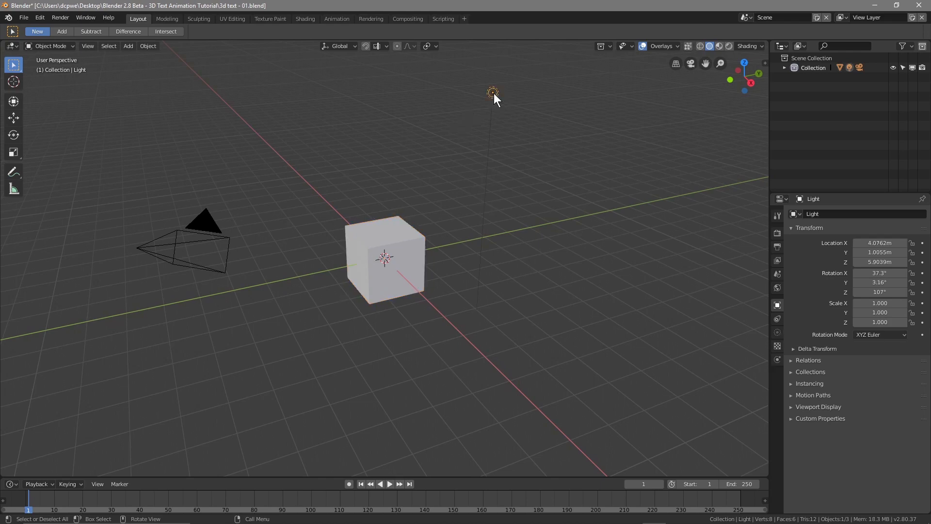
pyautogui.click(204, 214)
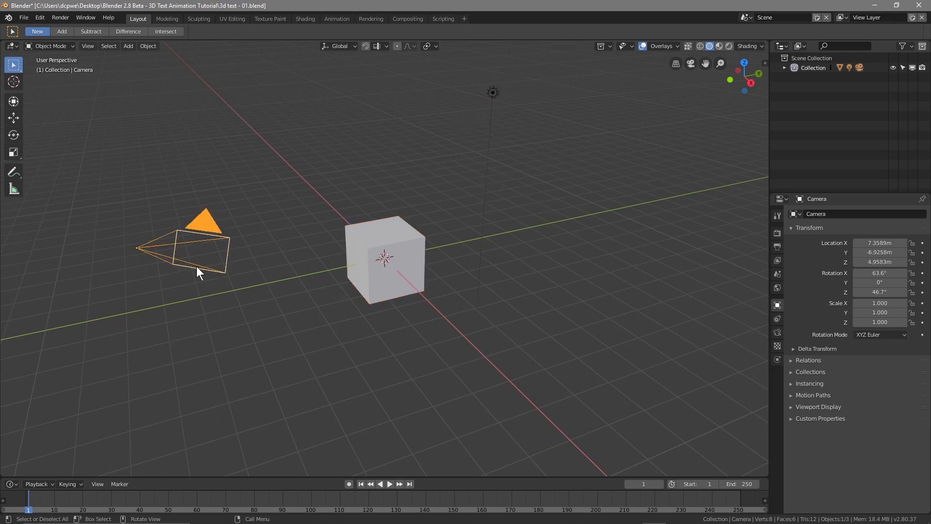
pyautogui.hotkey('alt', 'Tab')
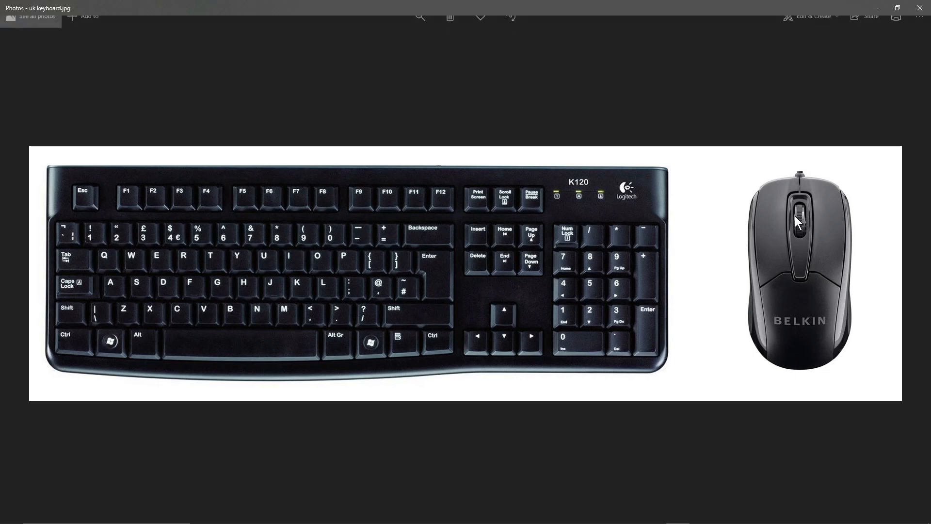
pyautogui.click(920, 8)
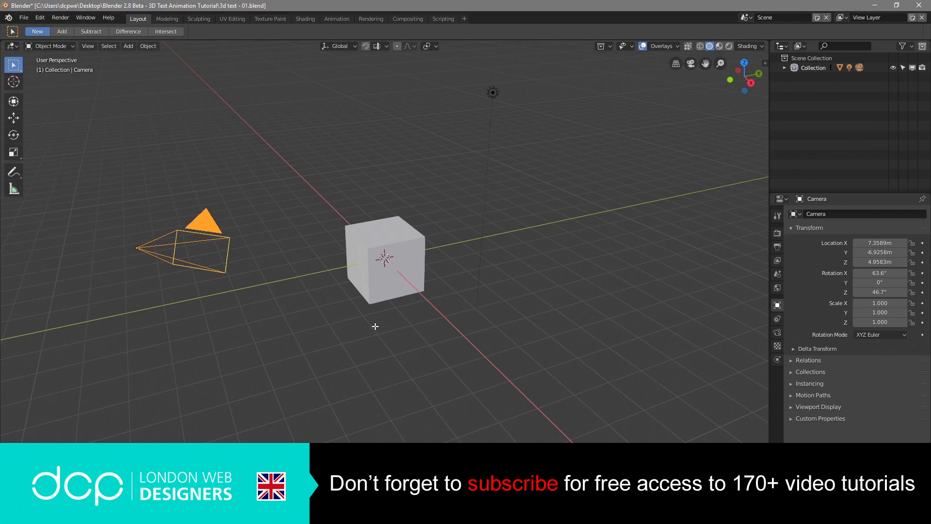
# Step: Examine the default cube, light and camera from different angles and distances
pyautogui.moveTo(375, 326); pyautogui.dragTo(544, 322, button='middle')
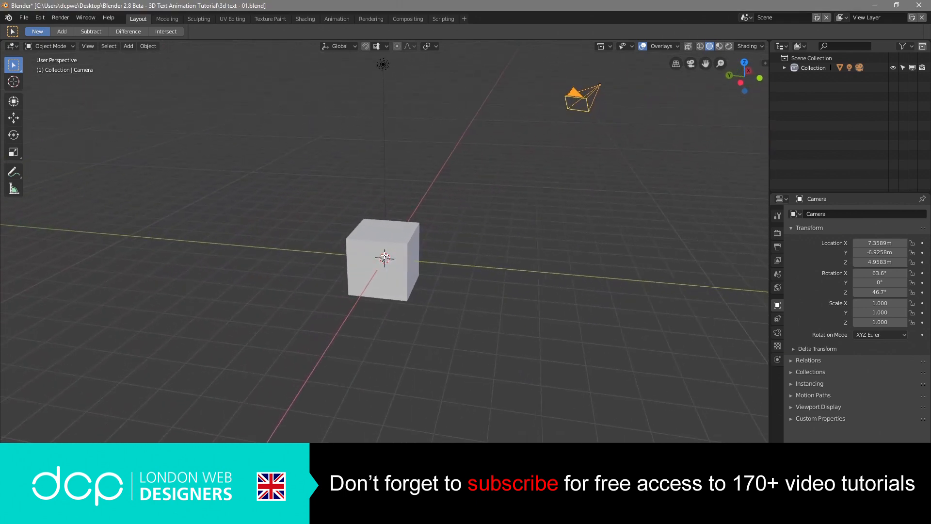
pyautogui.moveTo(484, 304); pyautogui.dragTo(245, 306, button='middle')
pyautogui.moveTo(237, 304); pyautogui.dragTo(304, 306, button='middle')
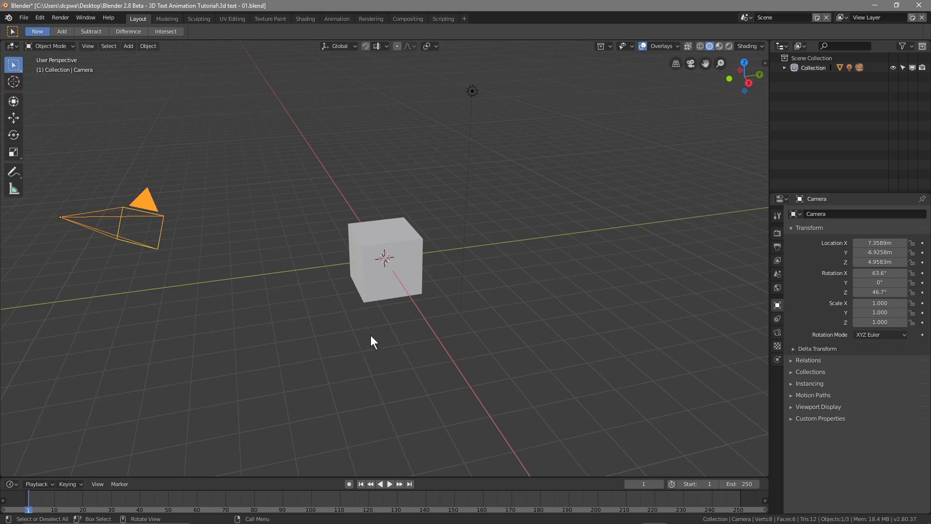
pyautogui.scroll(-5, 371, 342)
pyautogui.scroll(-4, 371, 337)
pyautogui.scroll(6, 371, 337)
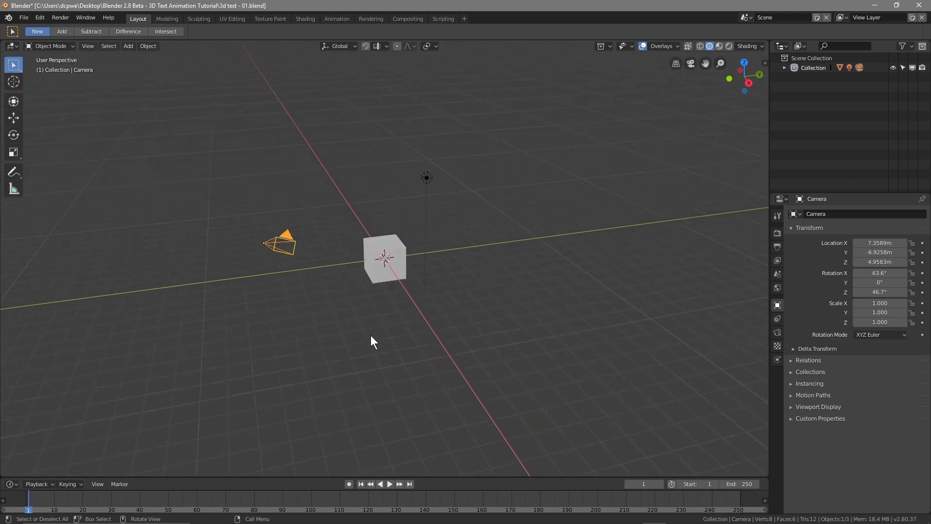
pyautogui.scroll(3, 372, 337)
pyautogui.scroll(-6, 371, 336)
pyautogui.scroll(5, 371, 337)
pyautogui.scroll(-3, 371, 336)
pyautogui.moveTo(365, 321)
pyautogui.mouseDown(button='middle')
pyautogui.moveTo(496, 320)
pyautogui.moveTo(361, 320)
pyautogui.mouseUp(button='middle')
pyautogui.scroll(2, 364, 306)
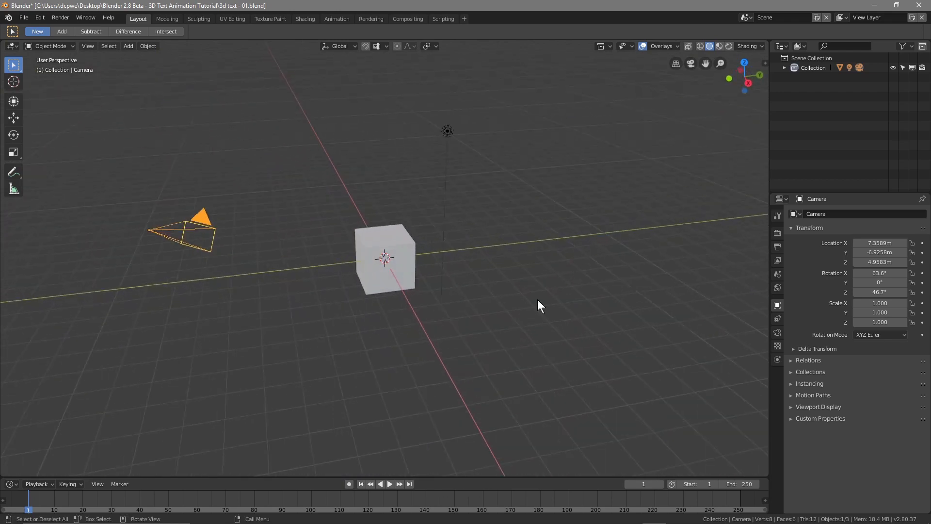
# Step: Switch to Photos, examine the keyboard layout in uk keyboard.jpg up close, and close the picture
pyautogui.hotkey('alt', 'Tab')
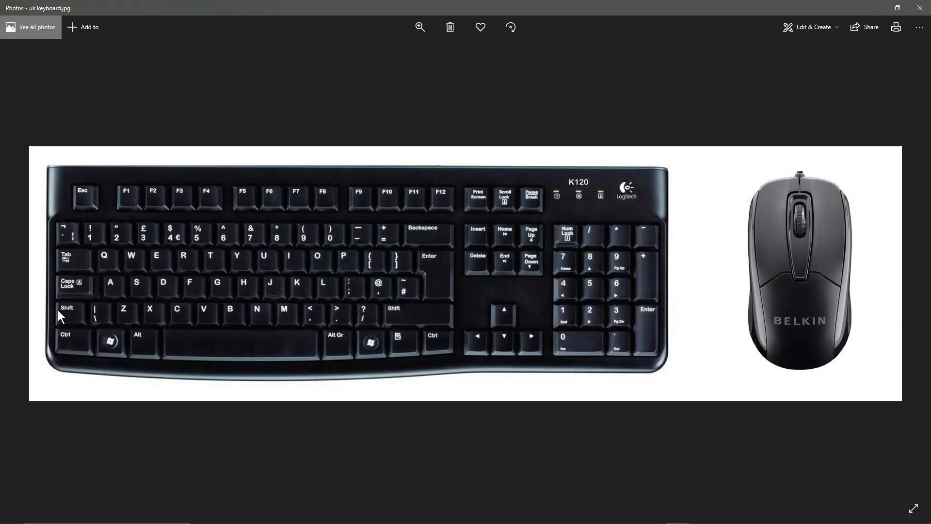
pyautogui.scroll(3, 59, 316)
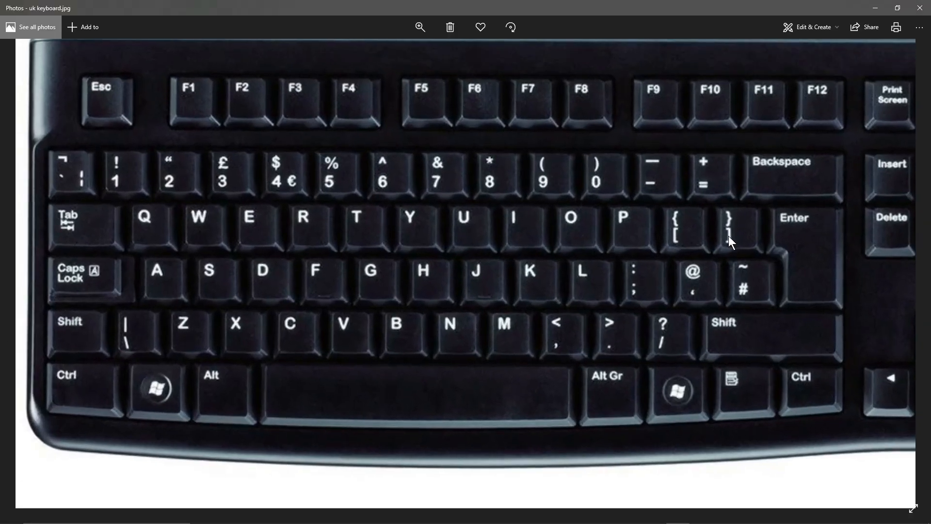
pyautogui.scroll(-3, 747, 228)
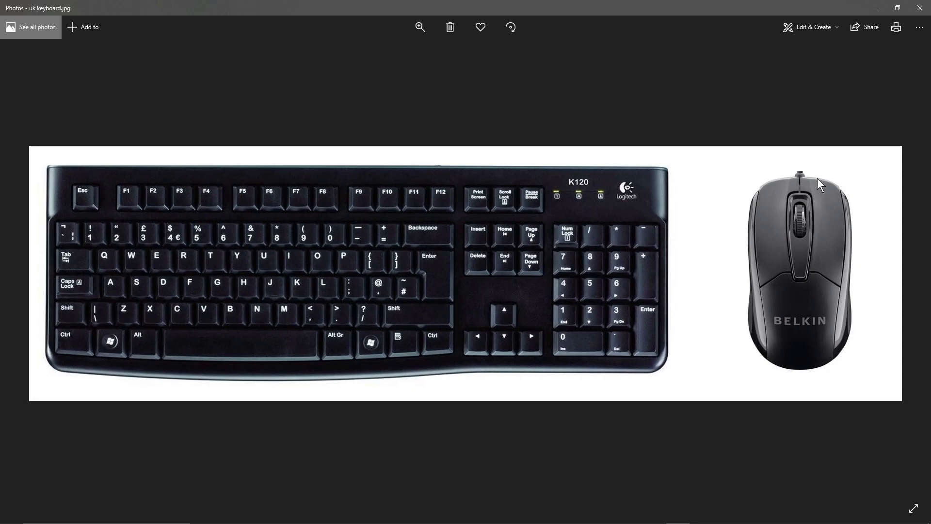
pyautogui.click(920, 8)
# Step: Inspect the scene around the cube by orbiting, panning and zooming the 3D view
pyautogui.moveTo(316, 327); pyautogui.dragTo(476, 348, button='middle')
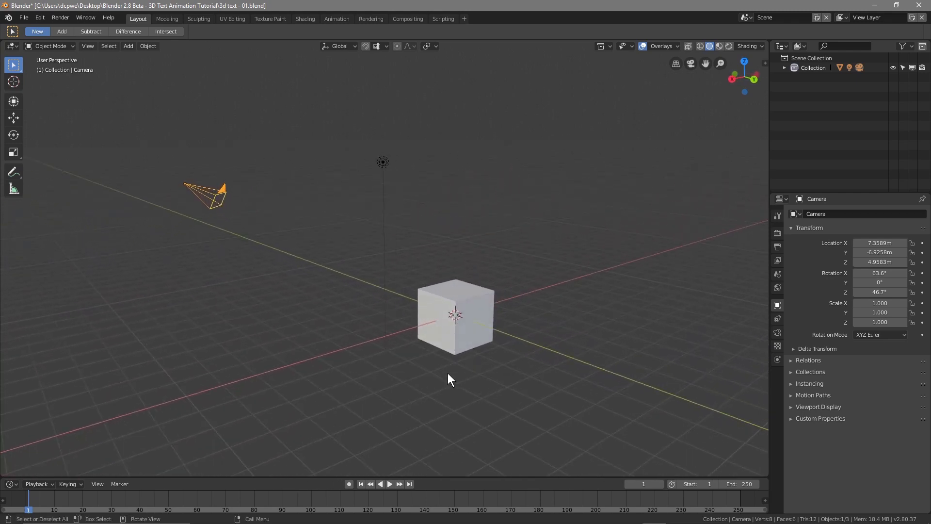
pyautogui.scroll(-2, 449, 373)
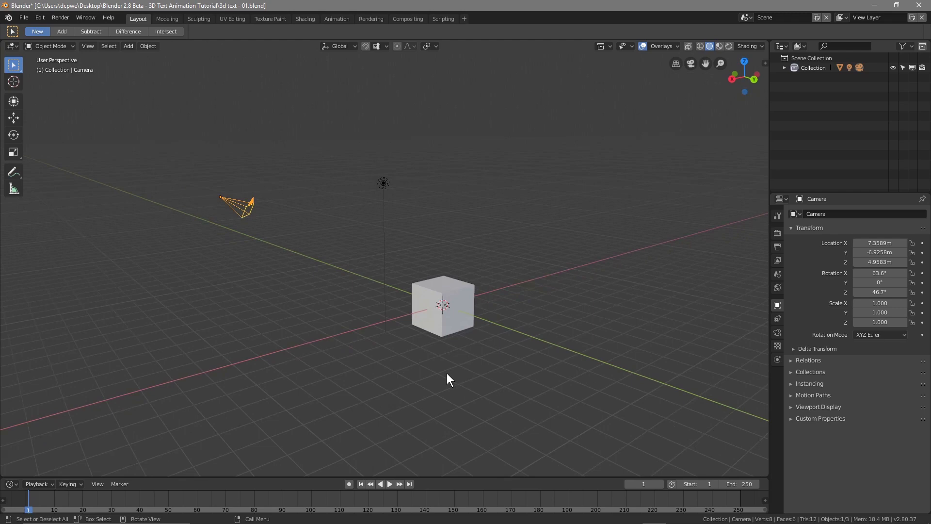
pyautogui.moveTo(363, 359); pyautogui.dragTo(382, 365, button='middle')
pyautogui.press('shift')
pyautogui.scroll(-4, 382, 366)
pyautogui.scroll(6, 382, 365)
pyautogui.scroll(-4, 383, 365)
pyautogui.moveTo(365, 340); pyautogui.dragTo(349, 289, button='middle')
pyautogui.scroll(4, 437, 336)
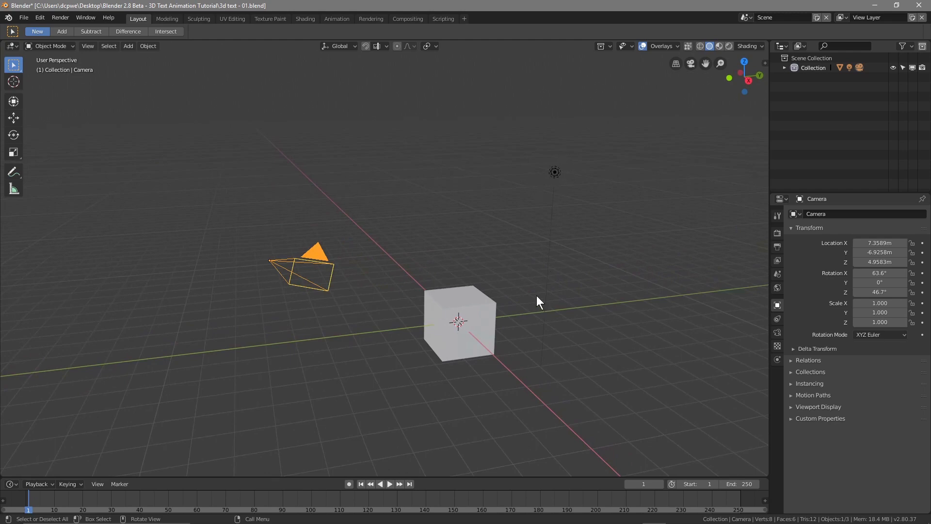
# Step: Check the F12 key in the keyboard picture, render the current frame in Blender, and close the render to inspect the camera
pyautogui.click(678, 523)
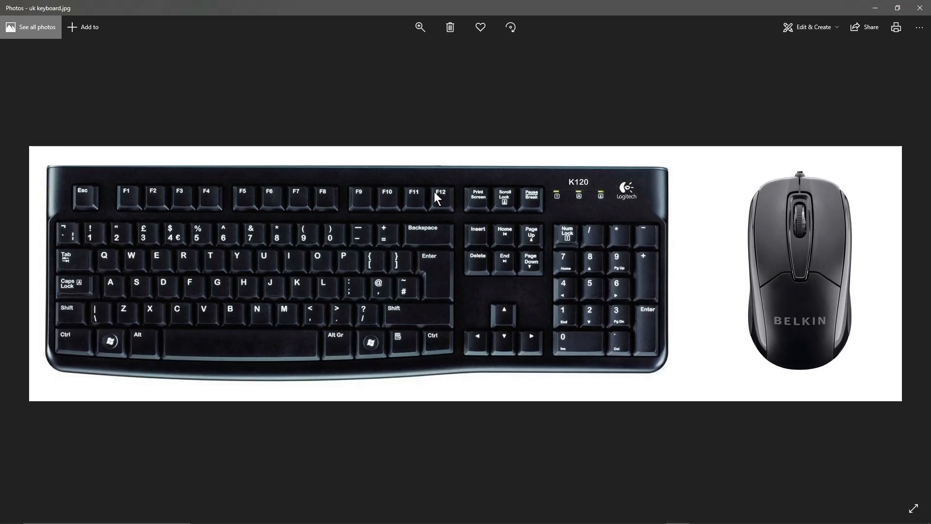
pyautogui.click(921, 8)
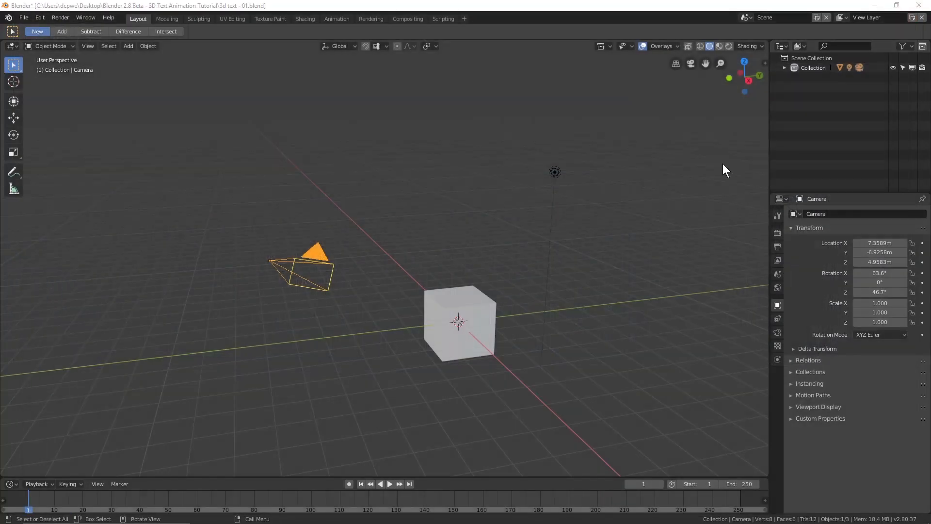
pyautogui.press('F12')
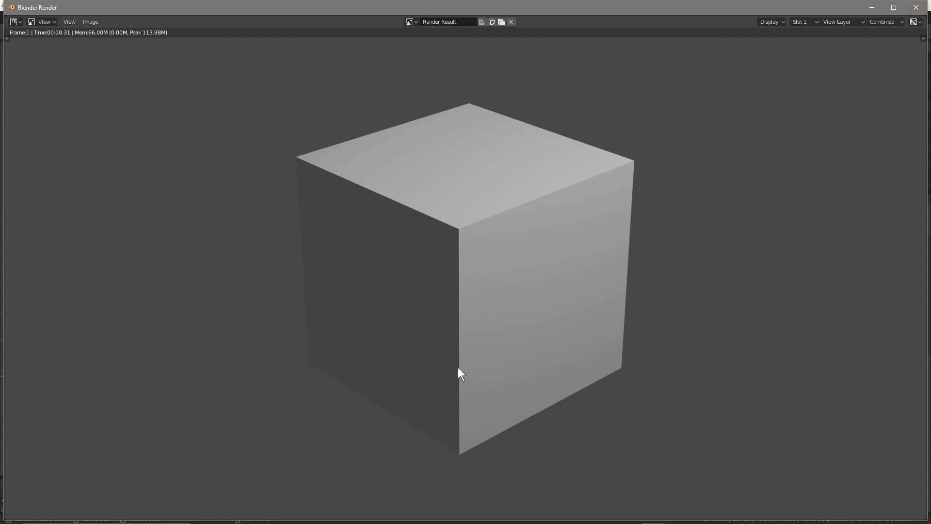
pyautogui.click(916, 7)
pyautogui.moveTo(330, 332); pyautogui.dragTo(384, 293, button='middle')
pyautogui.click(395, 292)
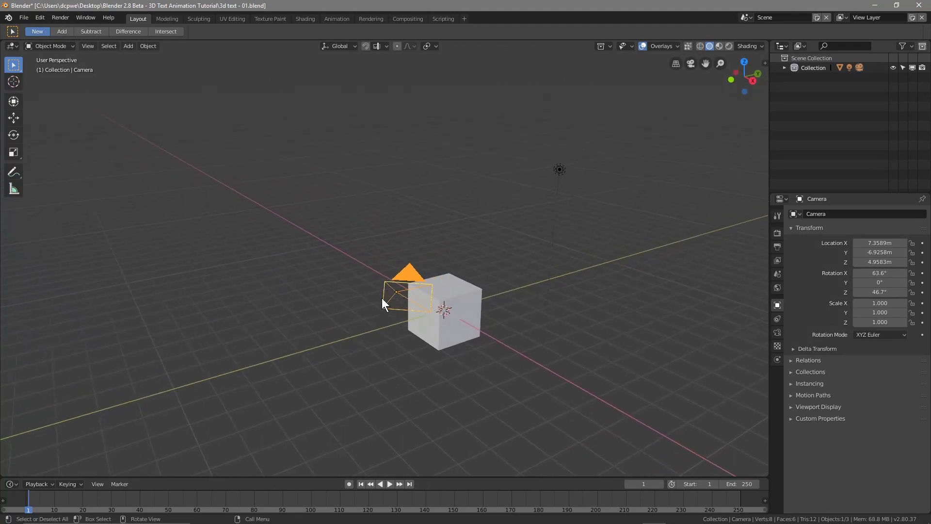
# Step: Select the light, inspect its position relative to the cube, then render the current frame and close the render
pyautogui.click(560, 170)
pyautogui.moveTo(519, 301); pyautogui.dragTo(445, 297, button='middle')
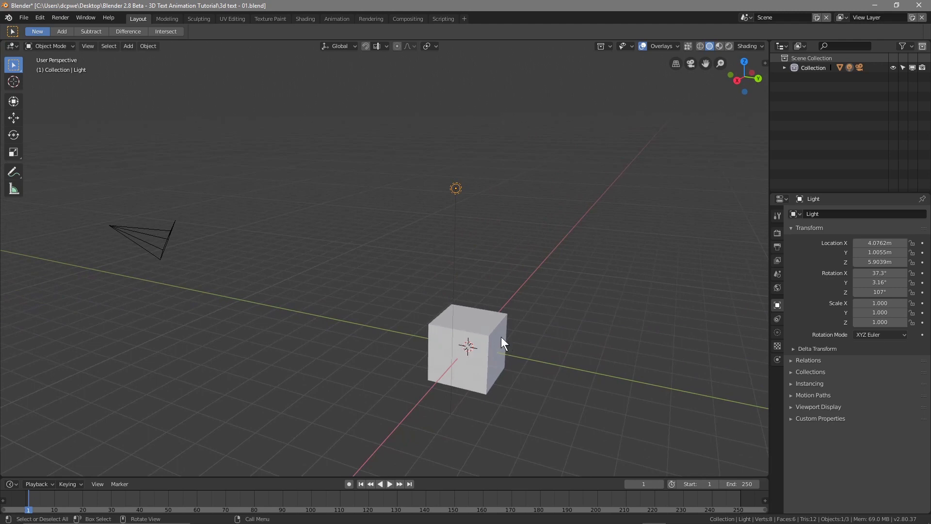
pyautogui.moveTo(508, 364); pyautogui.dragTo(454, 330, button='middle')
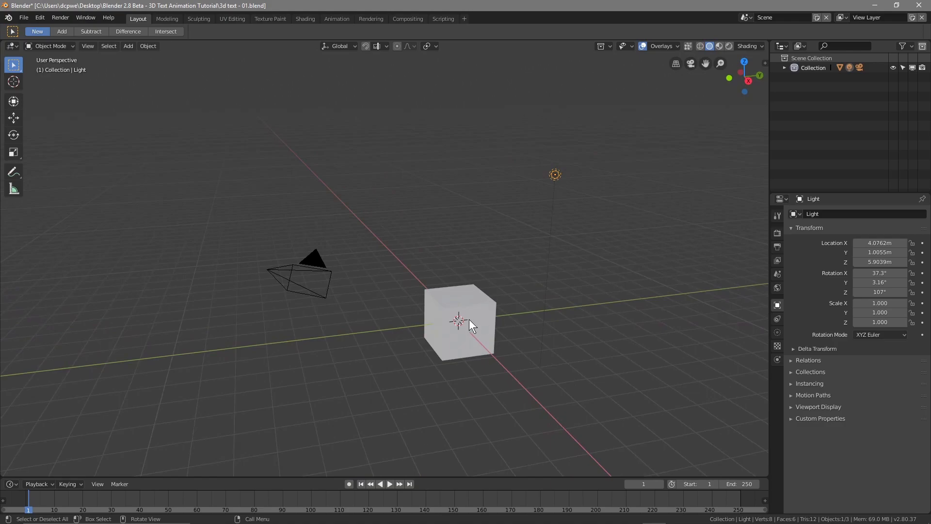
pyautogui.press('F12')
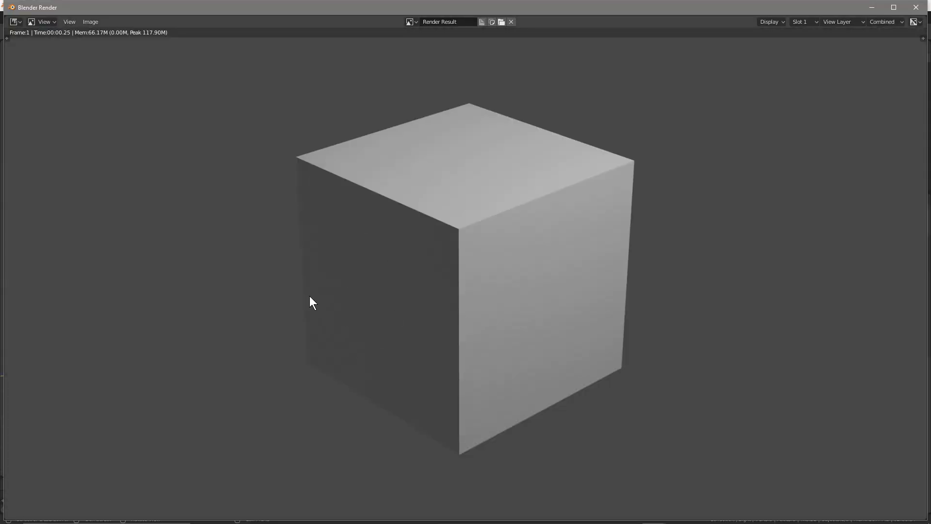
pyautogui.click(916, 7)
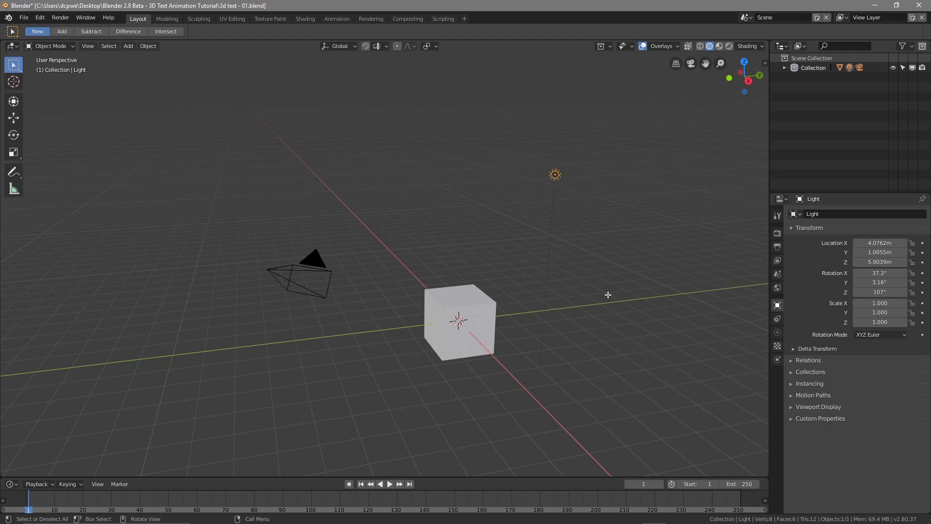
# Step: Select the cube, check the Delete key in the Photos keyboard picture, and delete the cube in Blender
pyautogui.click(479, 302)
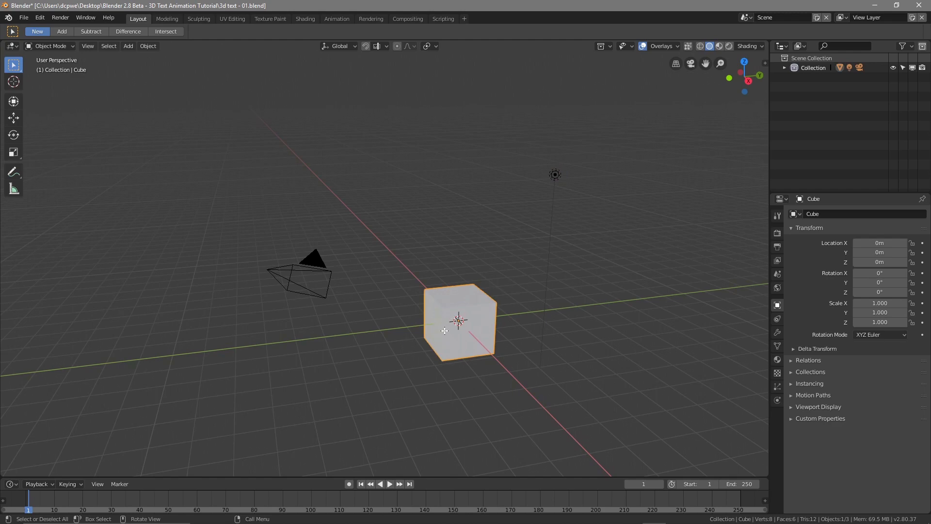
pyautogui.scroll(-2, 444, 325)
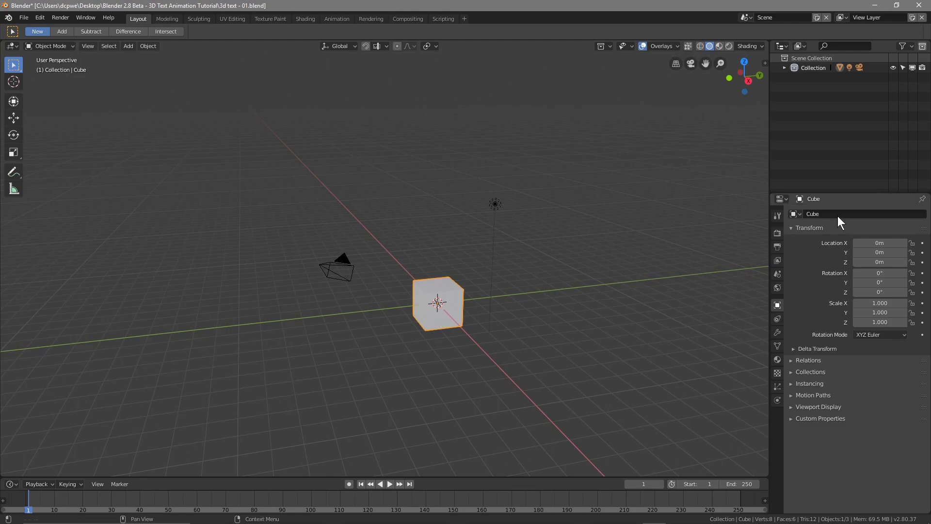
pyautogui.hotkey('alt', 'Tab')
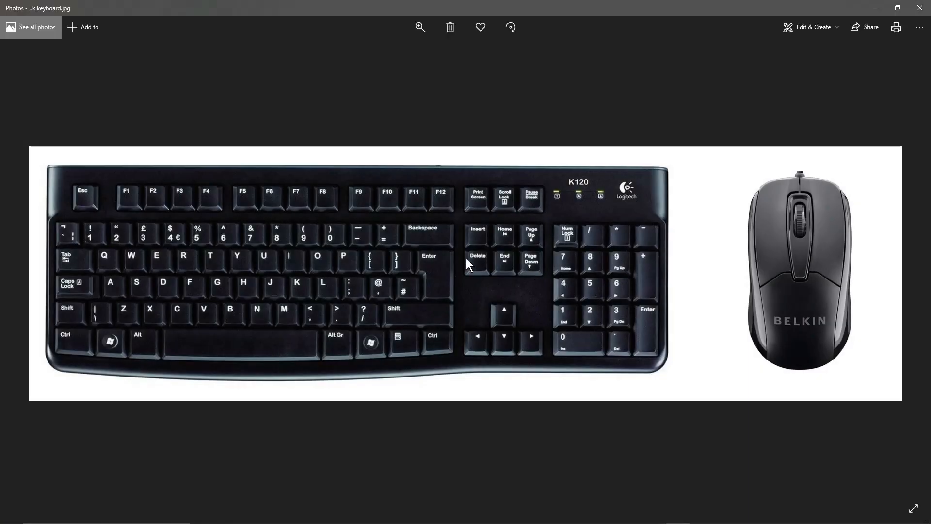
pyautogui.scroll(4, 467, 258)
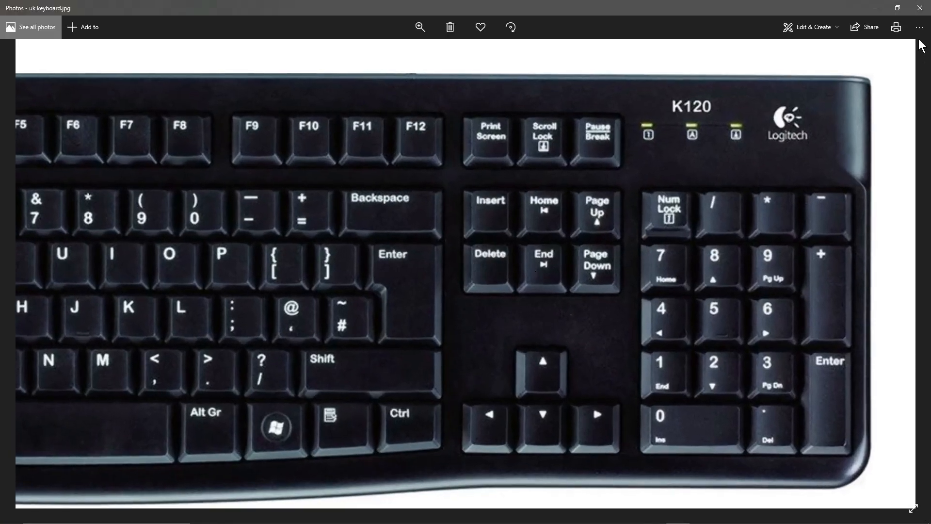
pyautogui.click(920, 7)
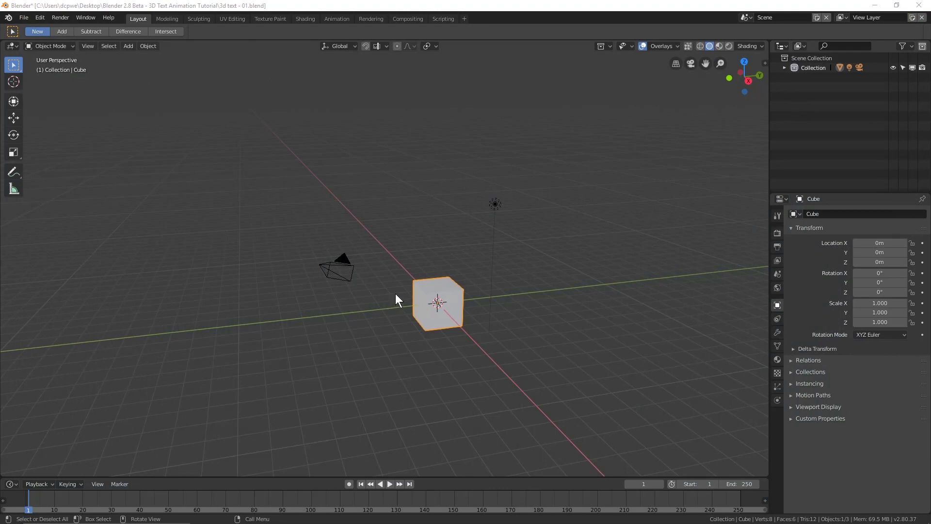
pyautogui.press('Delete')
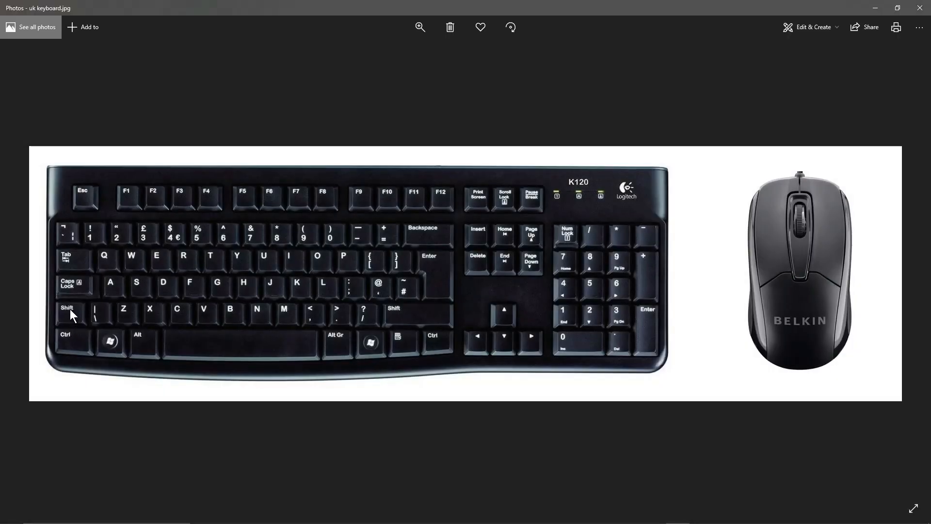
# Step: Close the keyboard picture, add a plane mesh in Blender, and scale the plane by 10
pyautogui.click(920, 8)
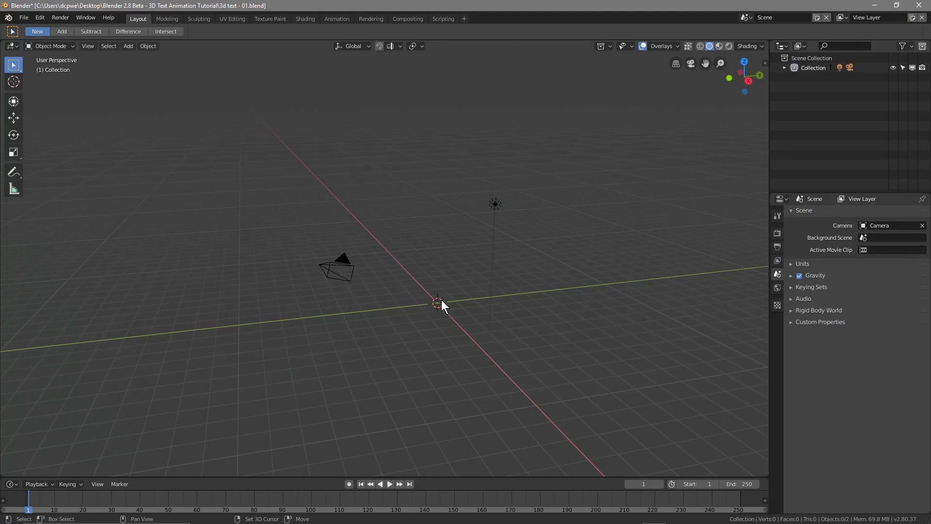
pyautogui.hotkey('shift', 'a')
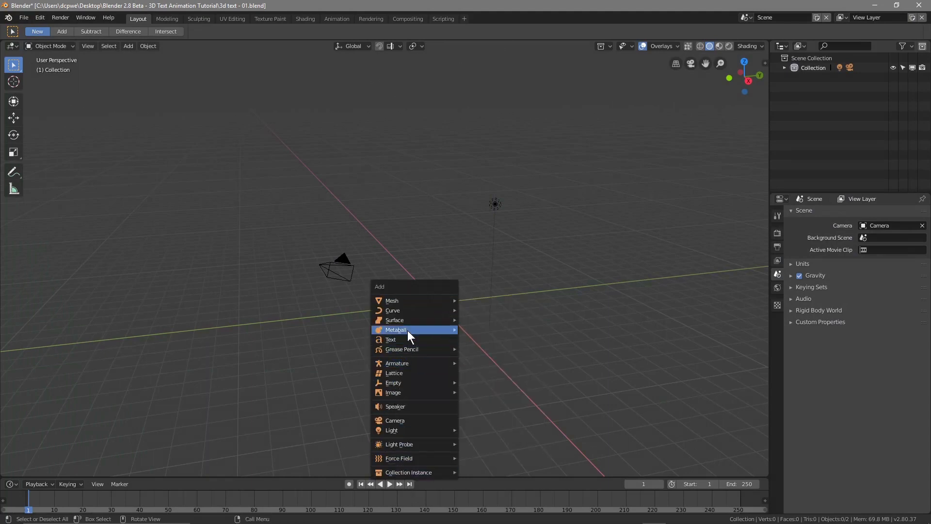
pyautogui.moveTo(407, 320)
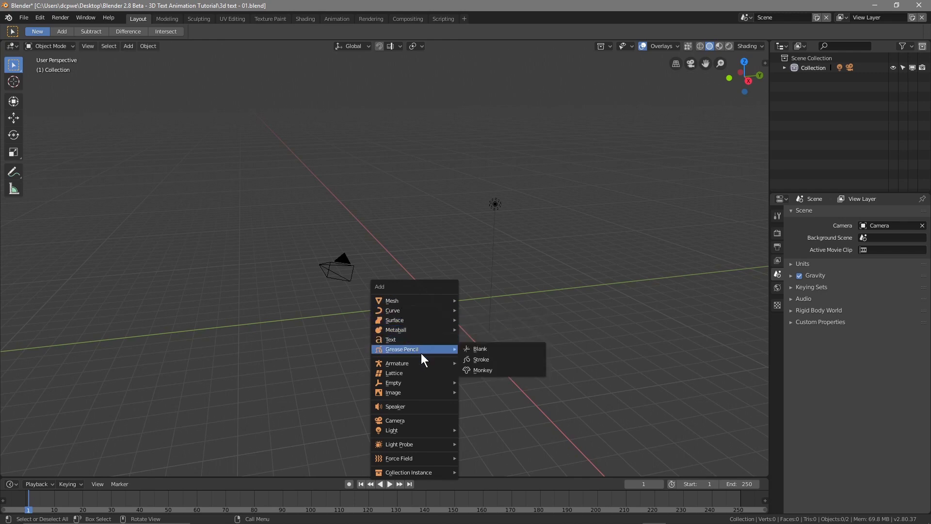
pyautogui.moveTo(420, 300)
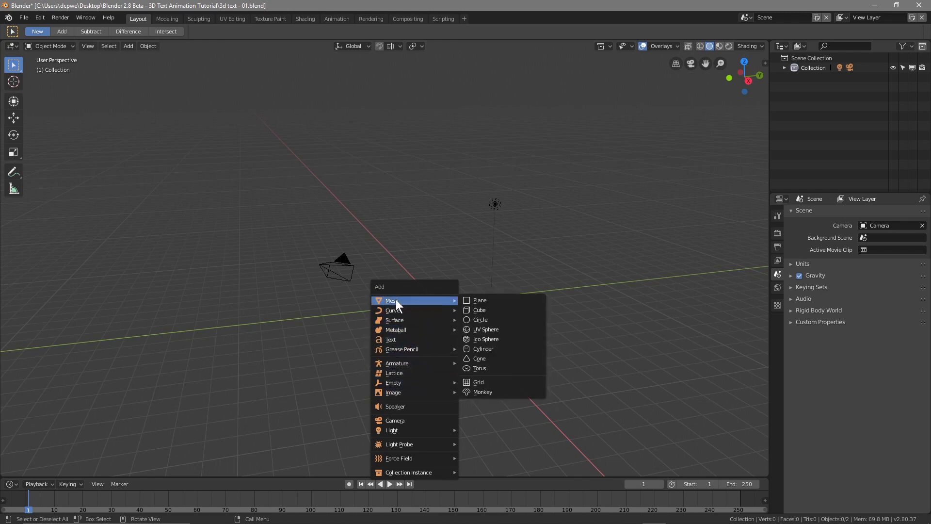
pyautogui.click(475, 300)
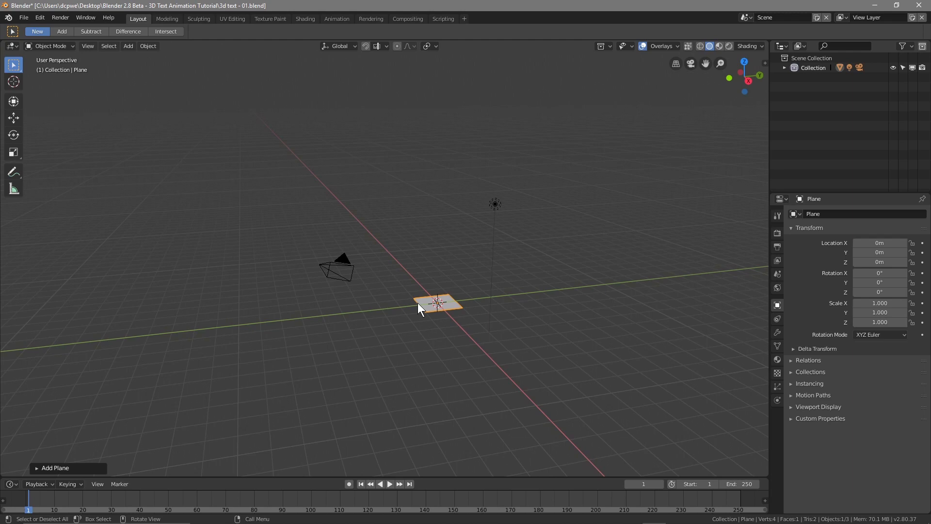
pyautogui.press('s')
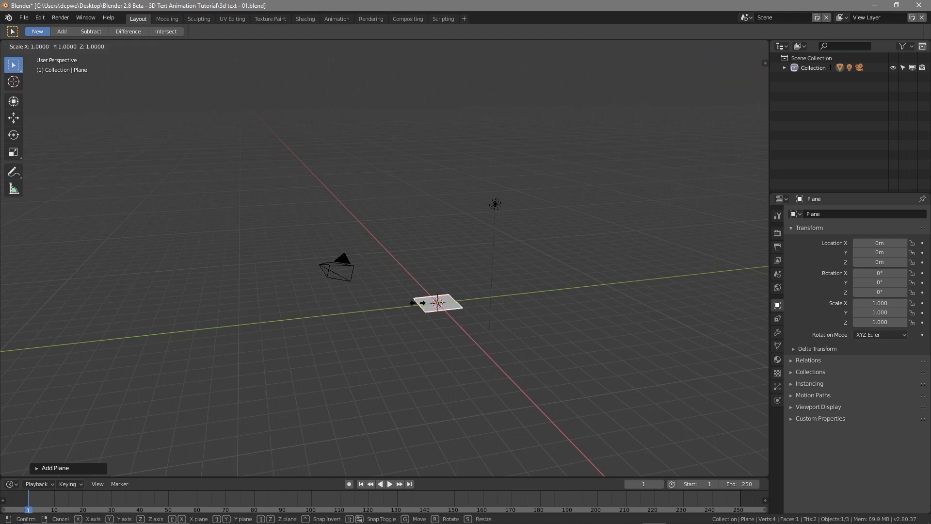
pyautogui.write('10')
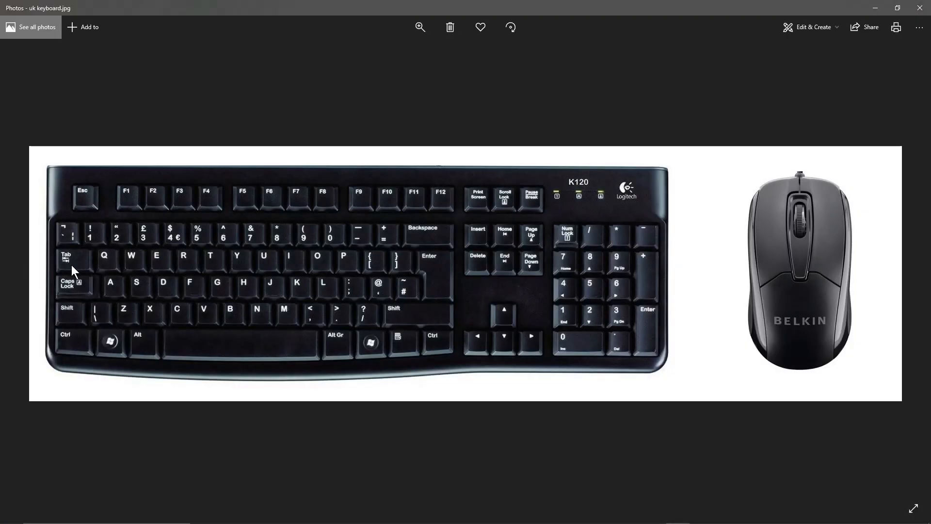
# Step: Check the Tab key in the keyboard picture, then switch the plane to Edit Mode and back to Object Mode
pyautogui.keyDown('ctrl'); pyautogui.scroll(2, 69, 263); pyautogui.keyUp('ctrl')
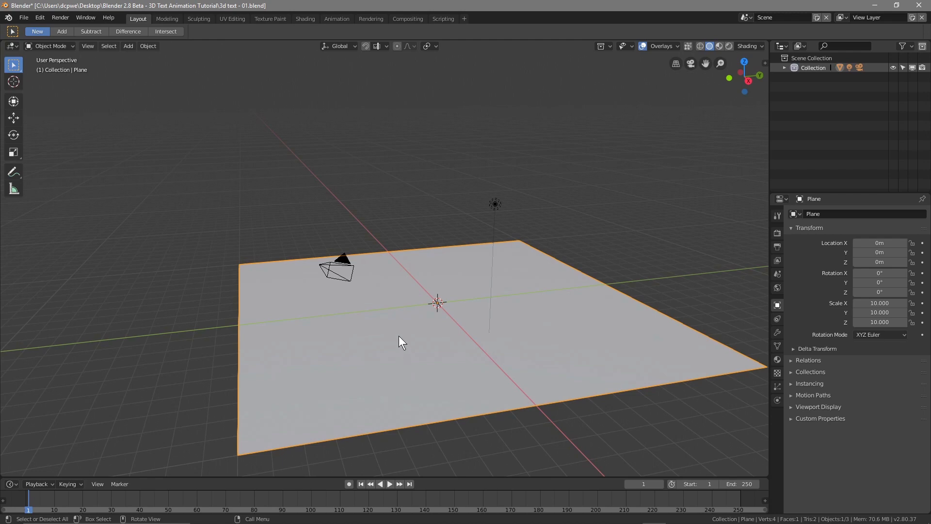
pyautogui.press('Tab')
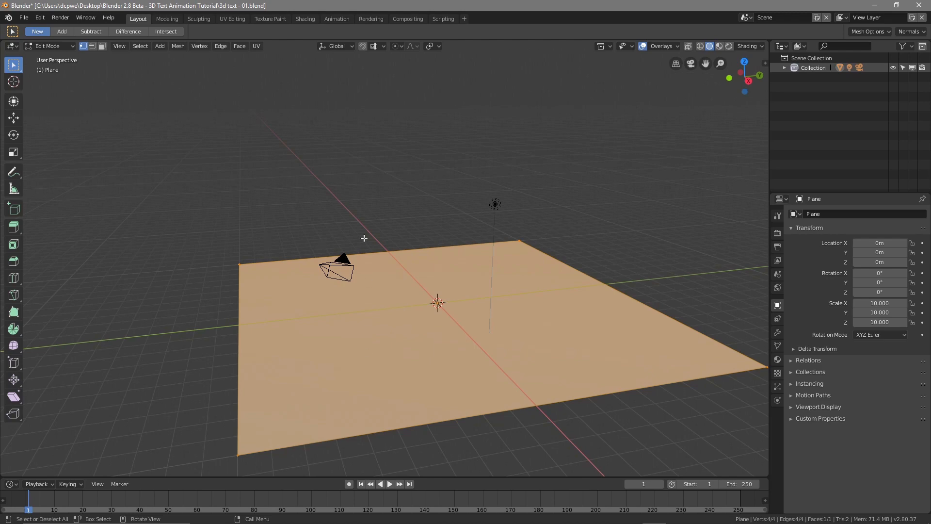
pyautogui.click(69, 46)
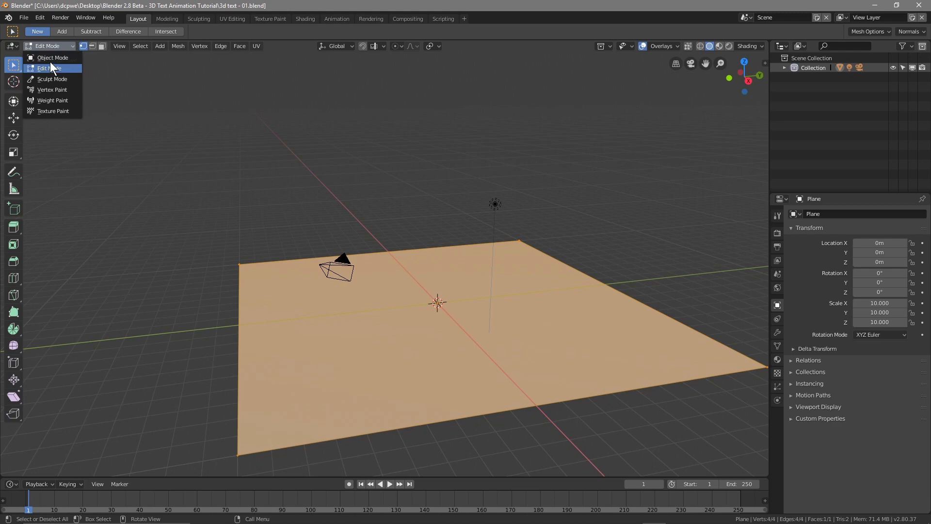
pyautogui.click(50, 57)
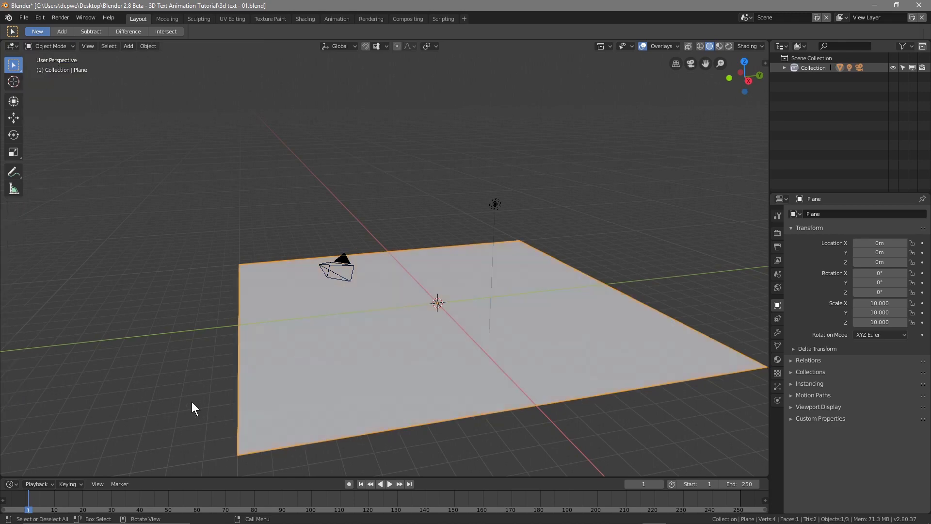
# Step: Put the plane into Edit Mode with edge selection enabled
pyautogui.click(48, 43)
pyautogui.click(52, 66)
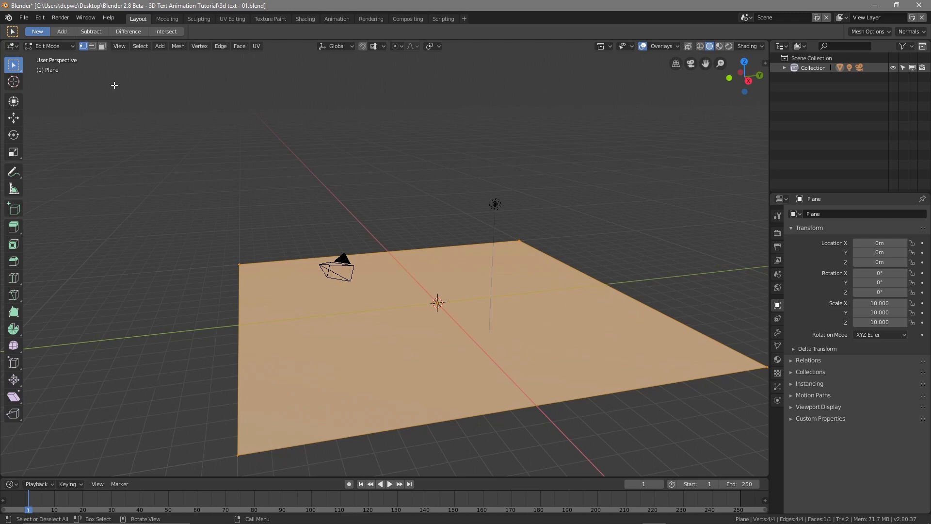
pyautogui.click(93, 44)
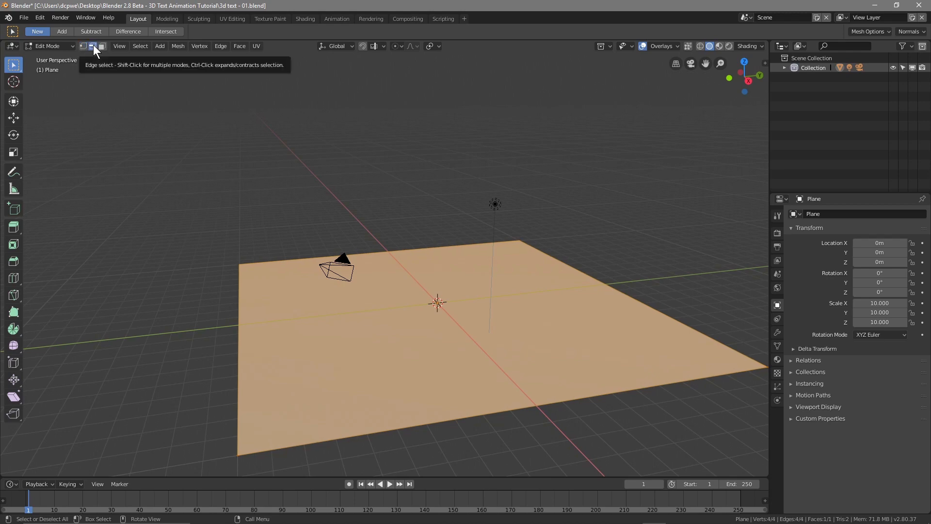
# Step: Extrude the plane's edge on the positive Y side upward 10 m along the global Z axis
pyautogui.click(610, 285)
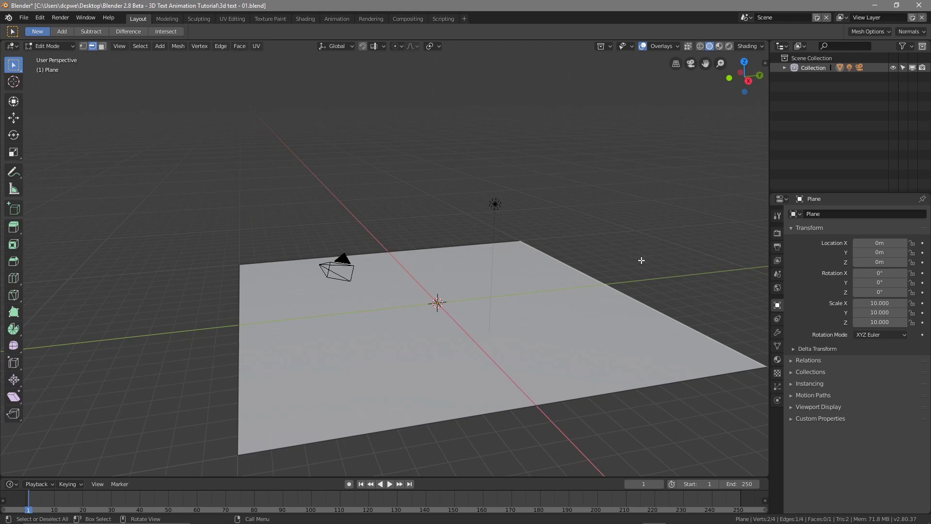
pyautogui.press('e')
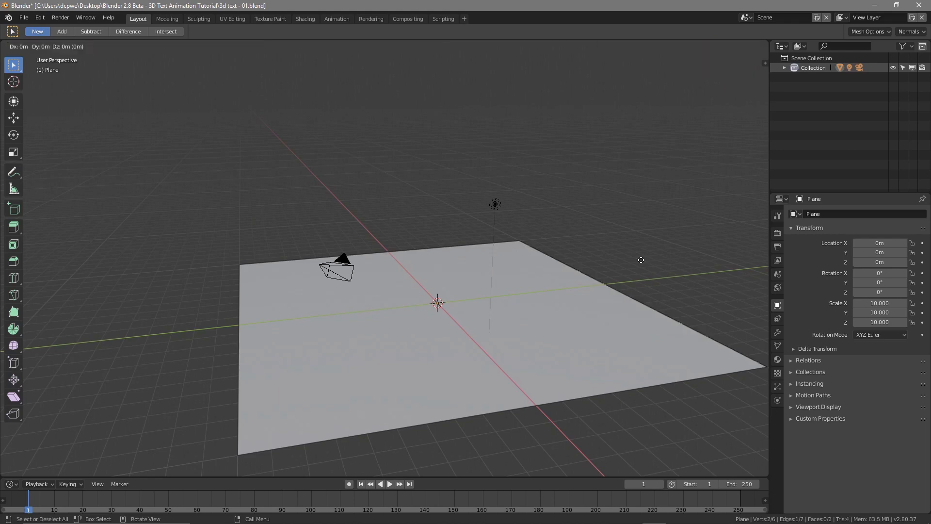
pyautogui.press('z')
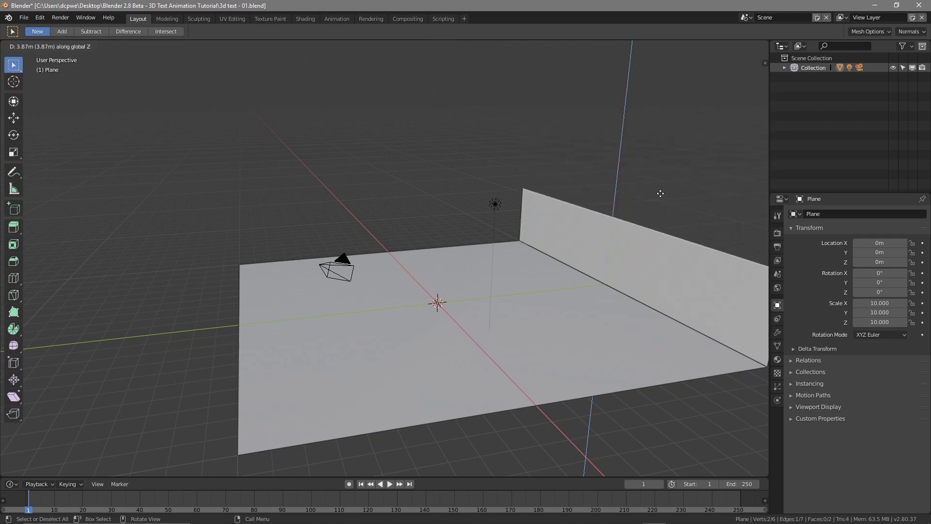
pyautogui.write('10')
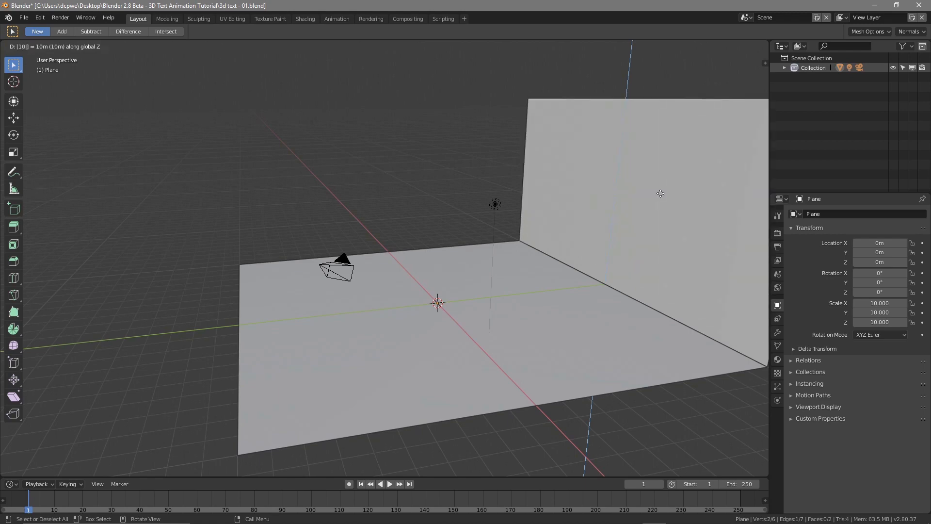
pyautogui.press('Return')
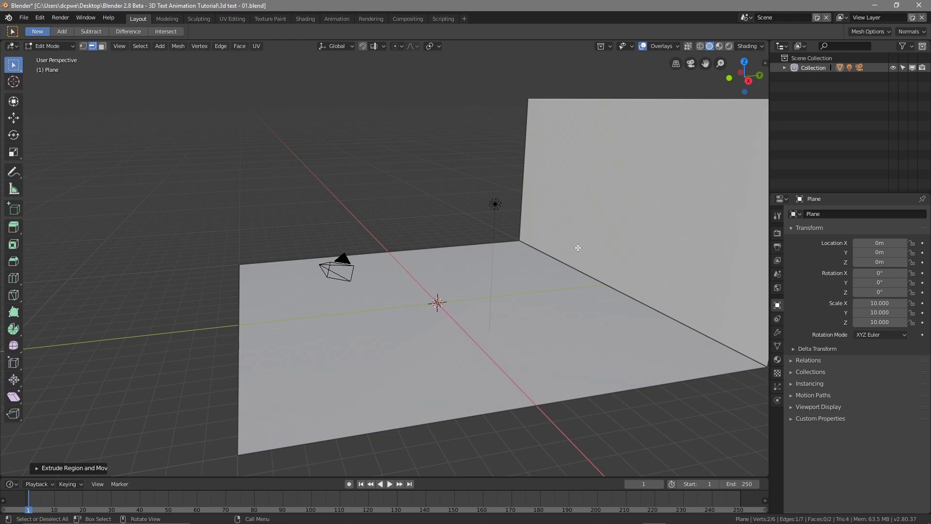
# Step: Bevel the edge where the floor meets the wall with an offset of about 0.26 and 6 segments
pyautogui.moveTo(262, 214); pyautogui.dragTo(285, 229, button='middle')
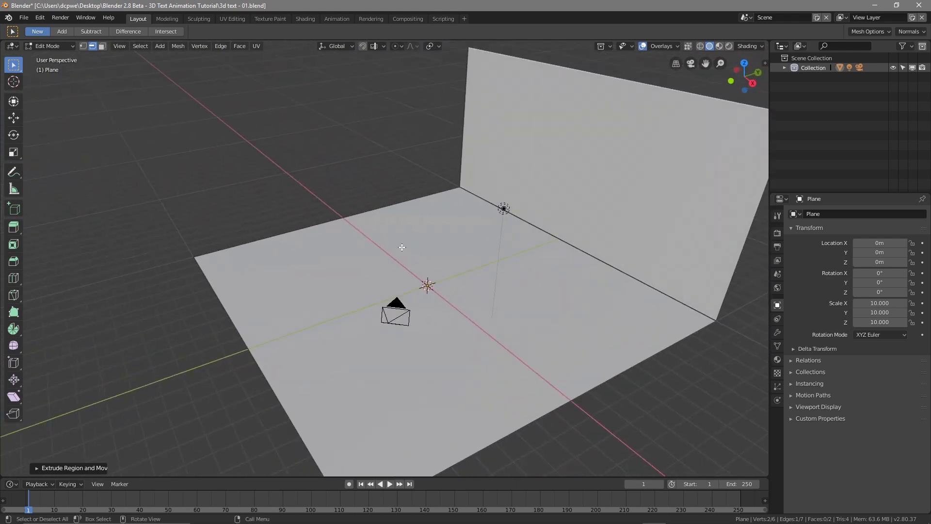
pyautogui.click(556, 236)
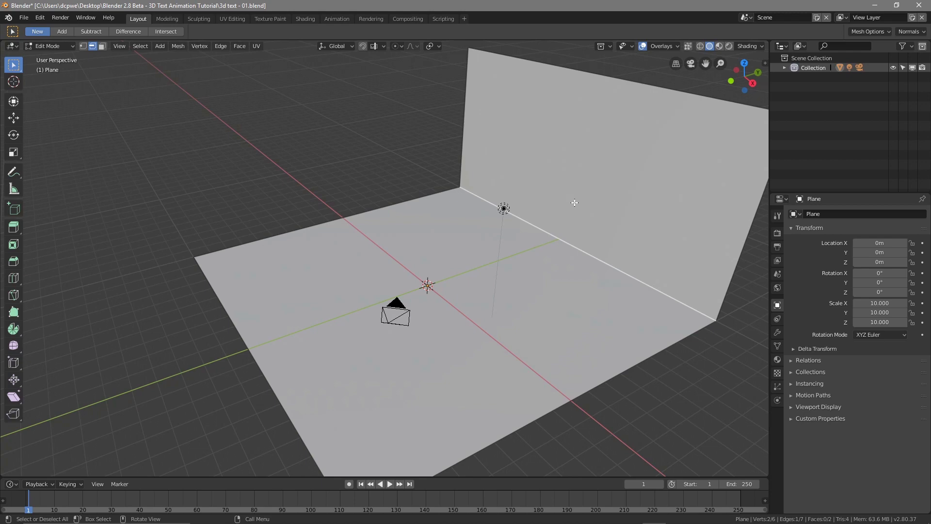
pyautogui.press('ctrl')
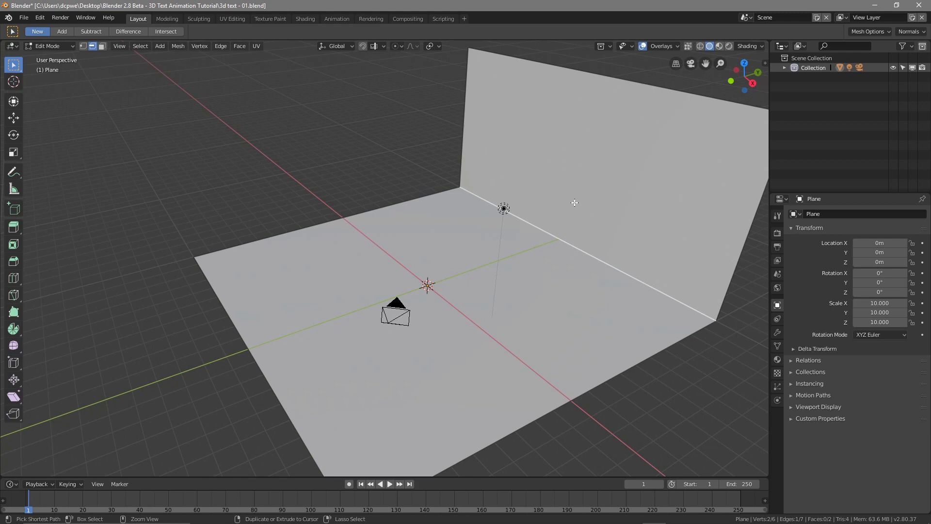
pyautogui.hotkey('ctrl', 'b')
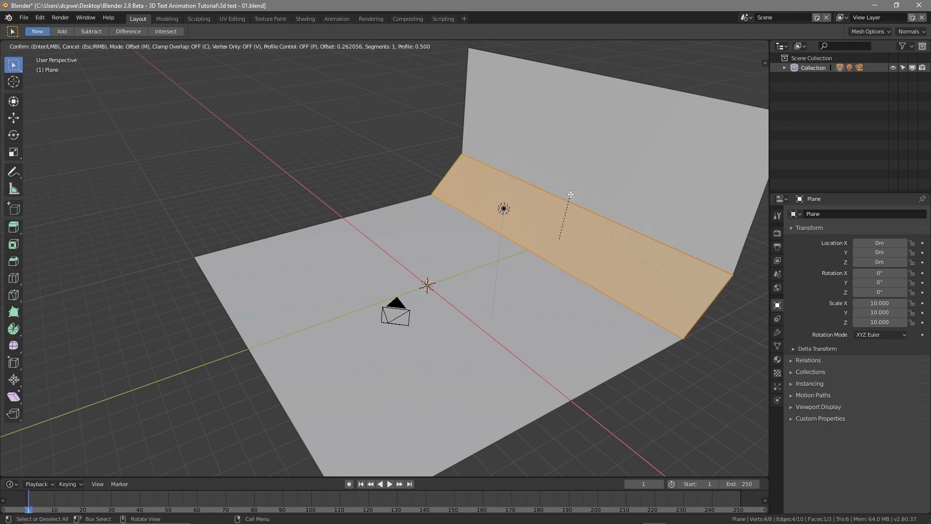
pyautogui.scroll(4, 570, 194)
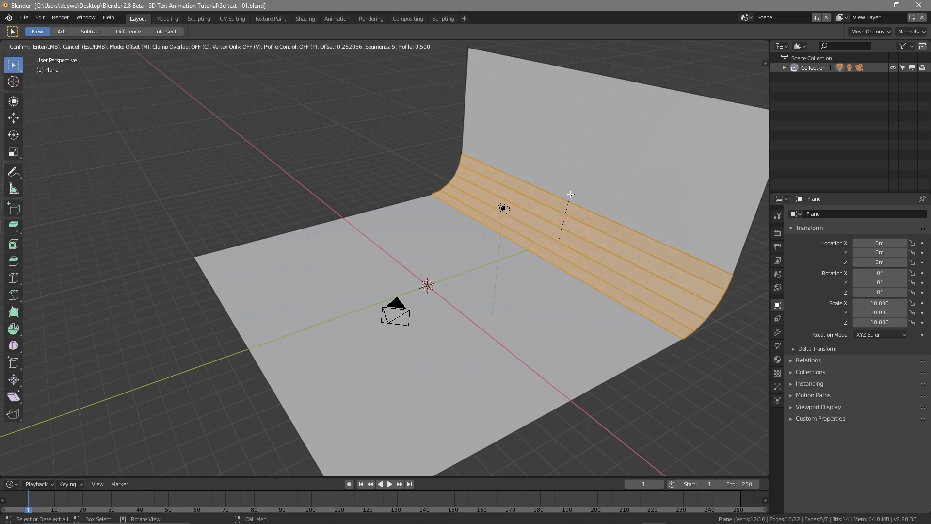
pyautogui.scroll(1, 570, 195)
pyautogui.scroll(-1, 571, 194)
pyautogui.scroll(1, 570, 195)
pyautogui.click(570, 194)
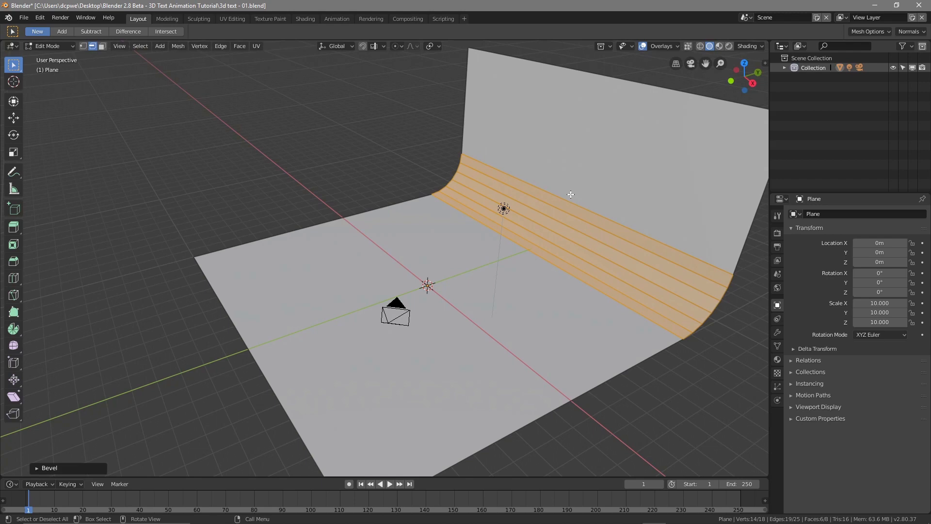
# Step: Return the bevelled plane to Object Mode
pyautogui.click(58, 47)
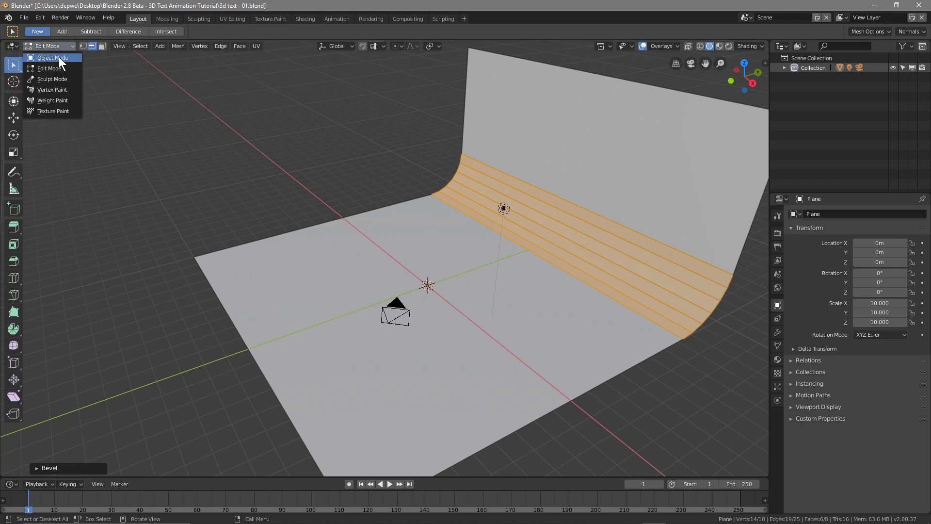
pyautogui.click(59, 57)
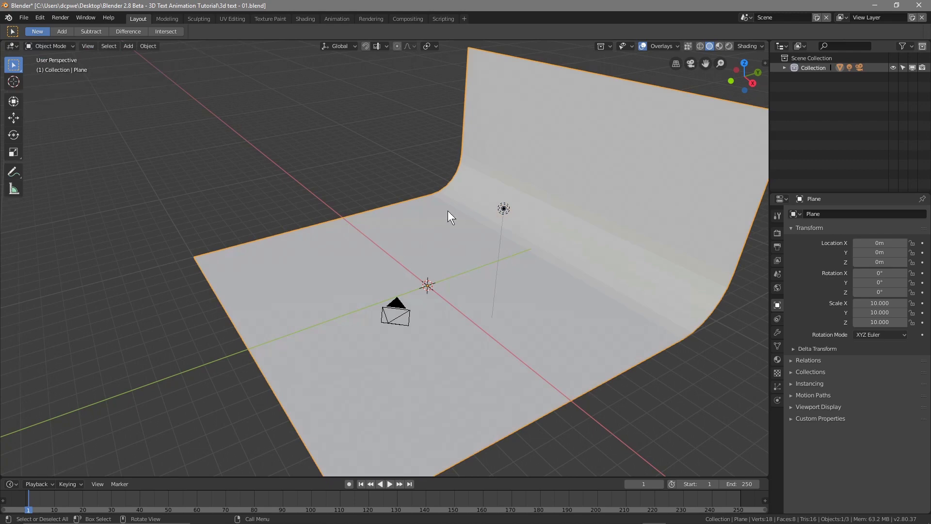
# Step: Toggle the plane several times between Object Mode and Edit Mode, ending in Object Mode
pyautogui.press('Tab')
pyautogui.press('Tab')
pyautogui.press('Tab')
pyautogui.press('Tab')
pyautogui.press('Tab')
pyautogui.press('Tab')
pyautogui.press('Tab')
pyautogui.press('Tab')
# Step: Apply Shade Smooth to the curved backdrop plane and save the file
pyautogui.press('alt')
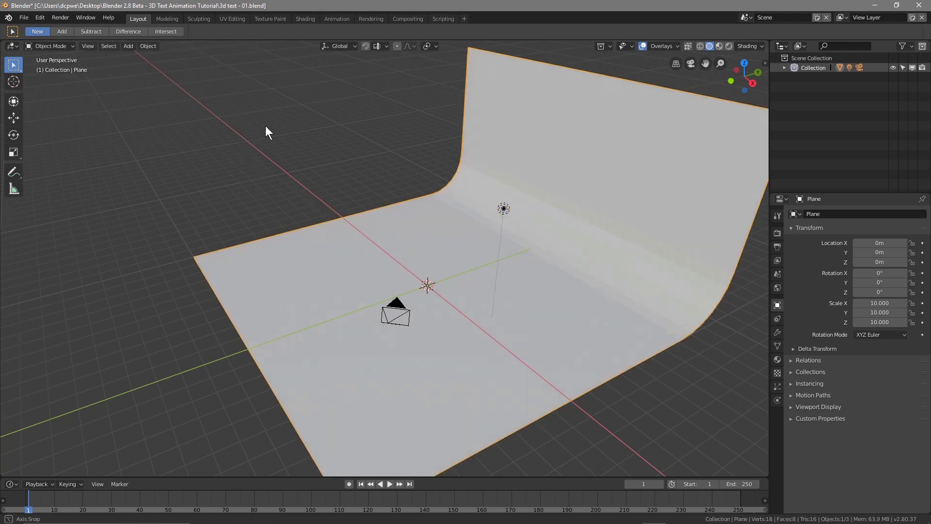
pyautogui.moveTo(265, 126); pyautogui.dragTo(406, 140, button='middle')
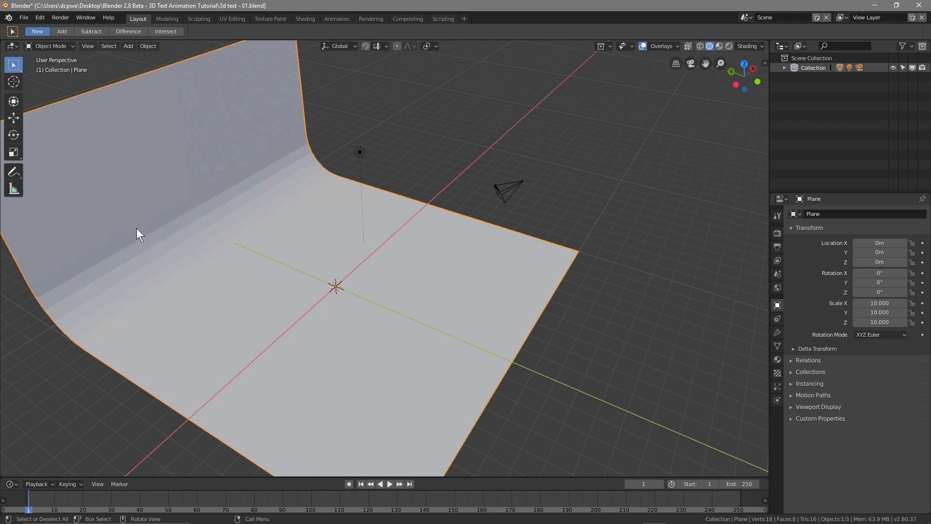
pyautogui.click(147, 46)
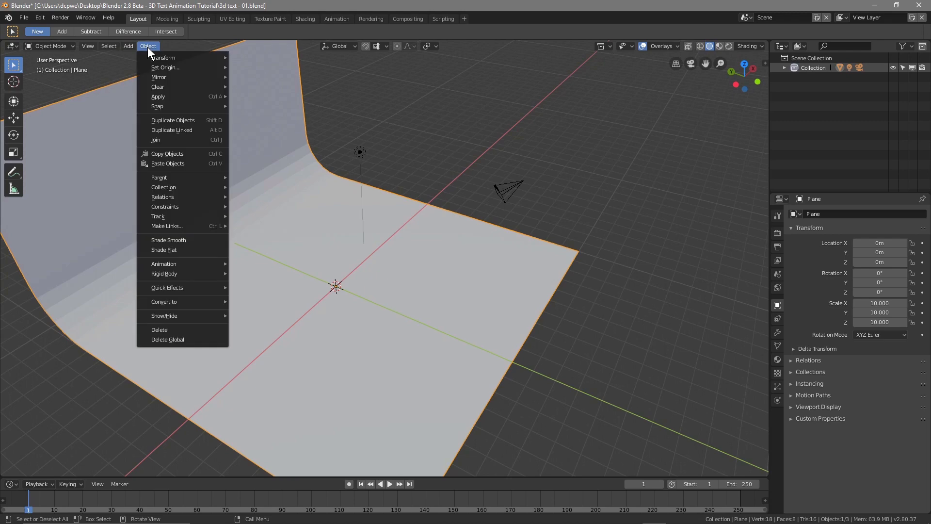
pyautogui.click(171, 241)
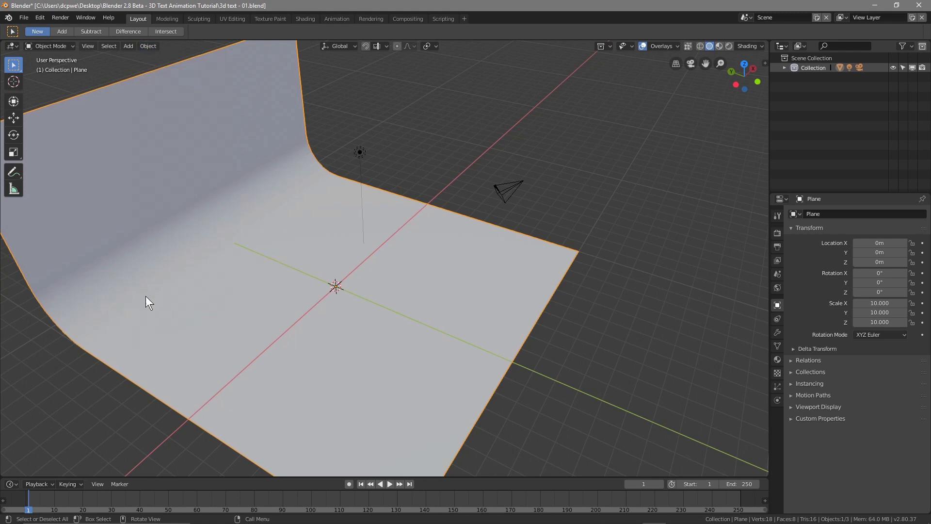
pyautogui.click(25, 18)
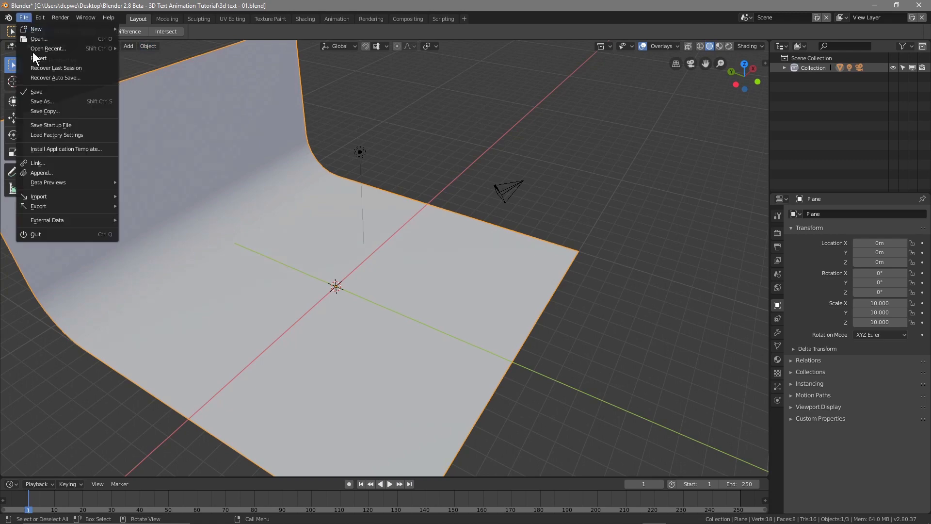
pyautogui.click(38, 95)
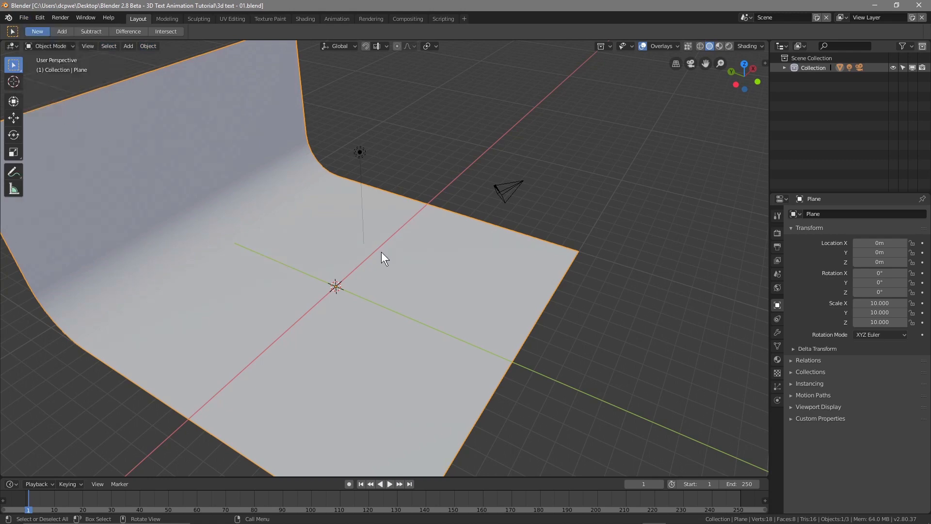
# Step: Set the world's surface colour to near-black, with R, G and B at about 0.000176, and deselect all objects
pyautogui.moveTo(580, 217); pyautogui.dragTo(505, 208, button='middle')
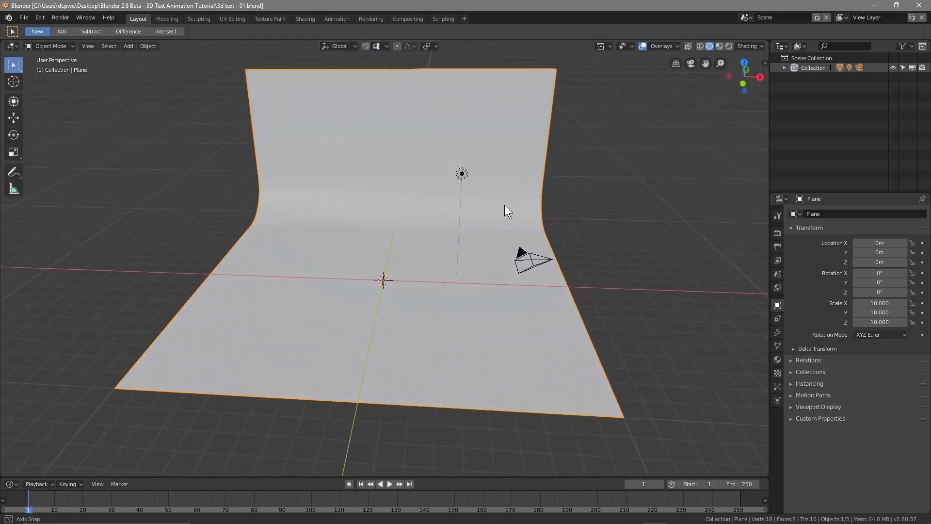
pyautogui.scroll(1, 505, 209)
pyautogui.scroll(-1, 339, 257)
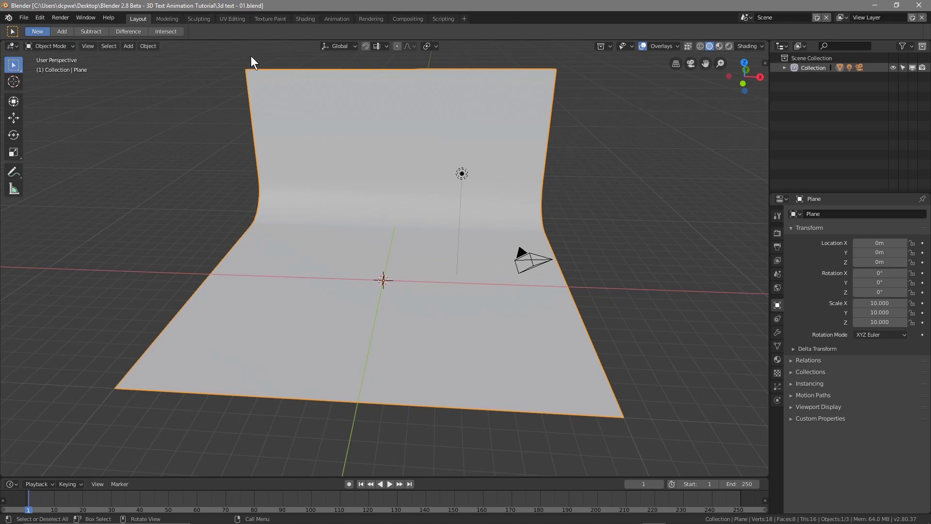
pyautogui.click(777, 288)
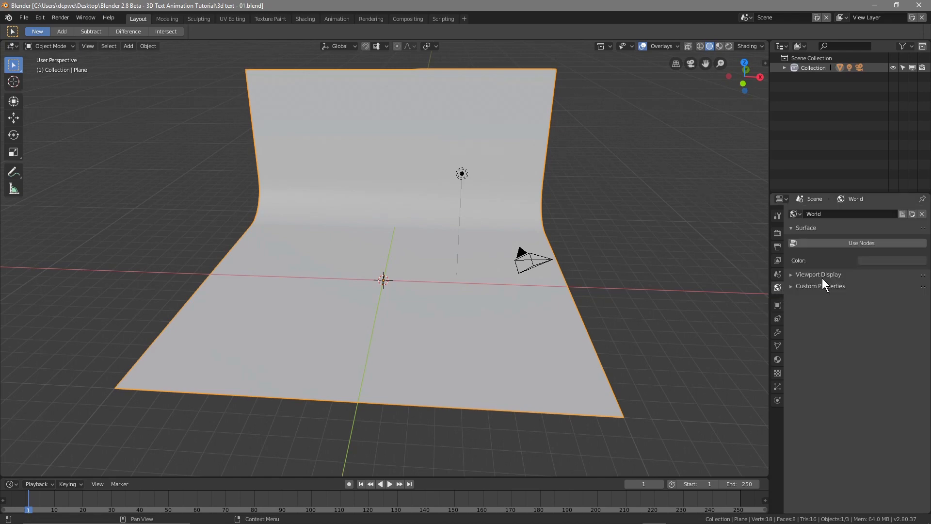
pyautogui.click(890, 260)
pyautogui.moveTo(918, 192)
pyautogui.mouseDown()
pyautogui.moveTo(918, 174)
pyautogui.moveTo(919, 200)
pyautogui.mouseUp()
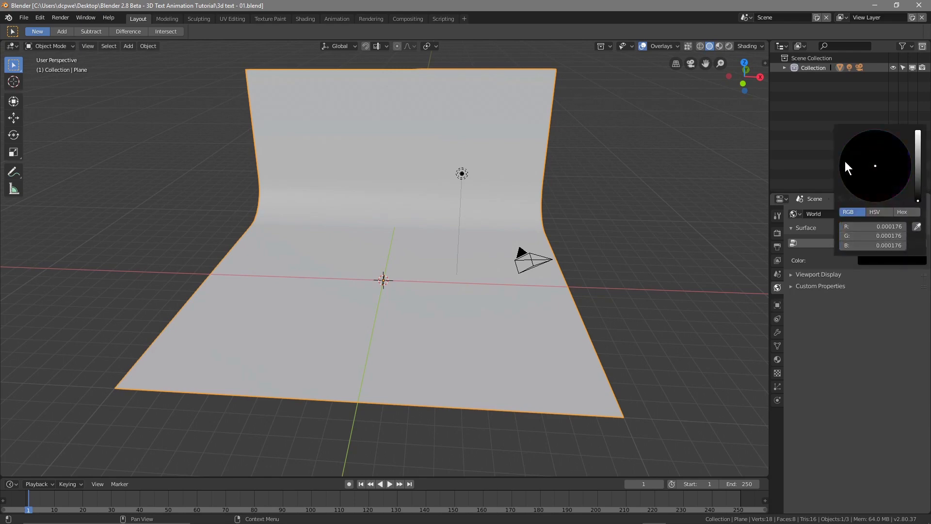
pyautogui.click(660, 290)
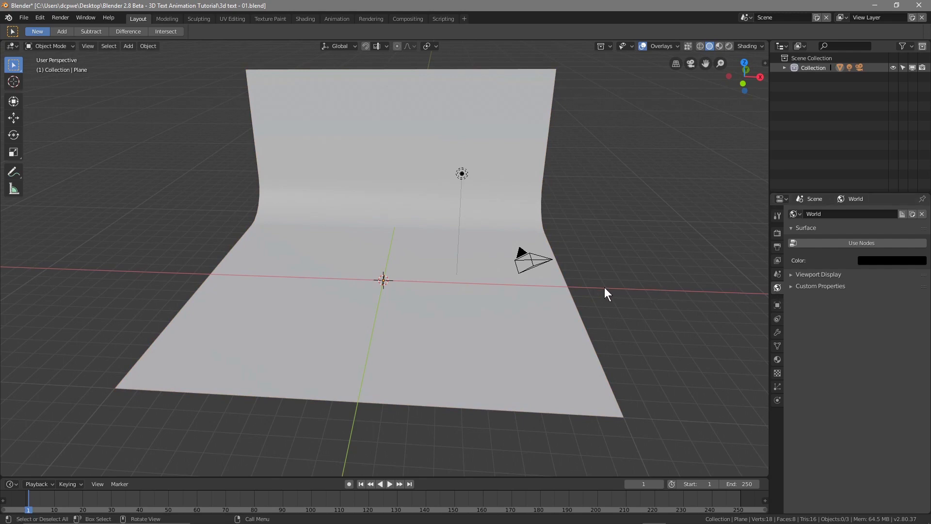
# Step: Render a test image of the current frame and close the render window
pyautogui.moveTo(635, 279); pyautogui.dragTo(701, 260, button='middle')
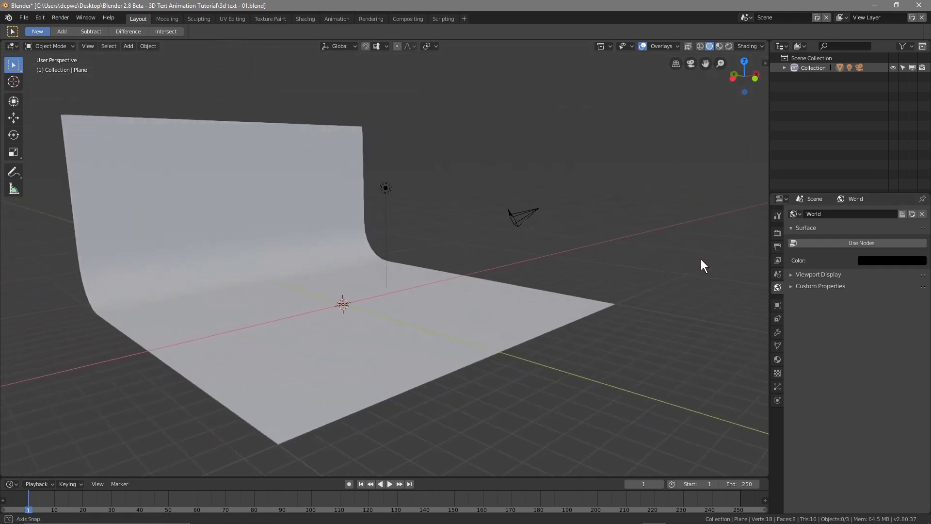
pyautogui.press('F12')
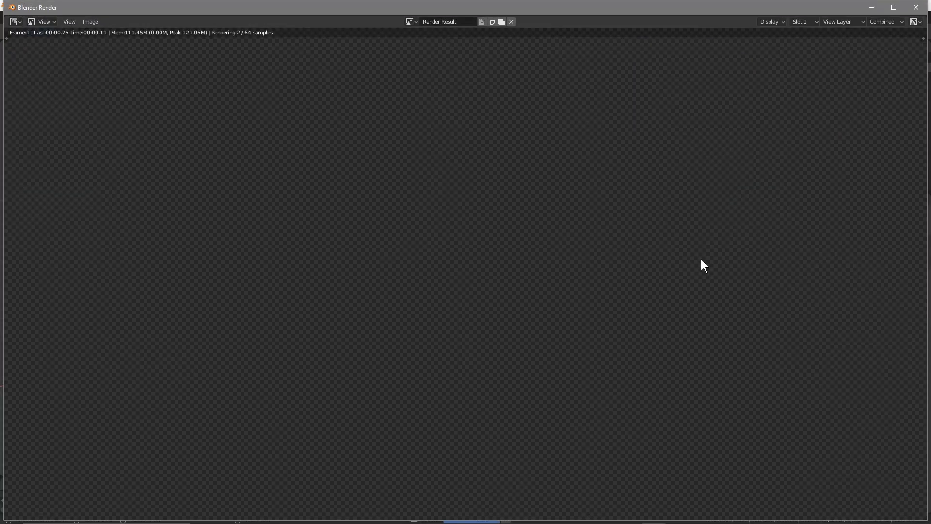
pyautogui.click(916, 7)
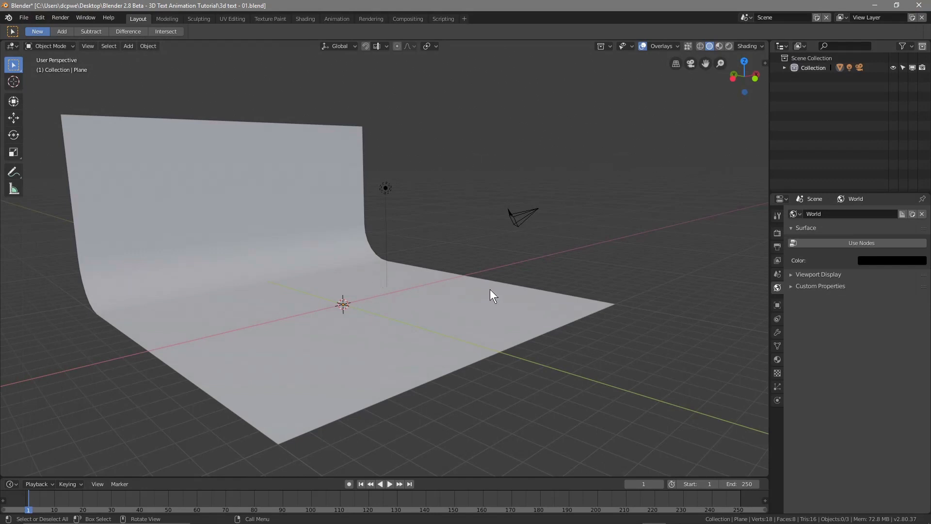
# Step: Save the scene with its black world colour to the existing blend file
pyautogui.moveTo(631, 254); pyautogui.dragTo(589, 267, button='middle')
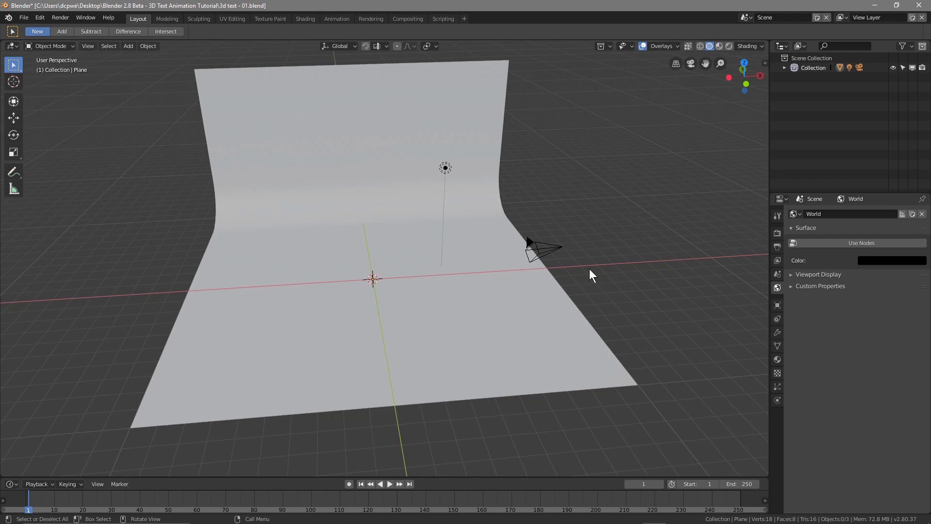
pyautogui.click(24, 17)
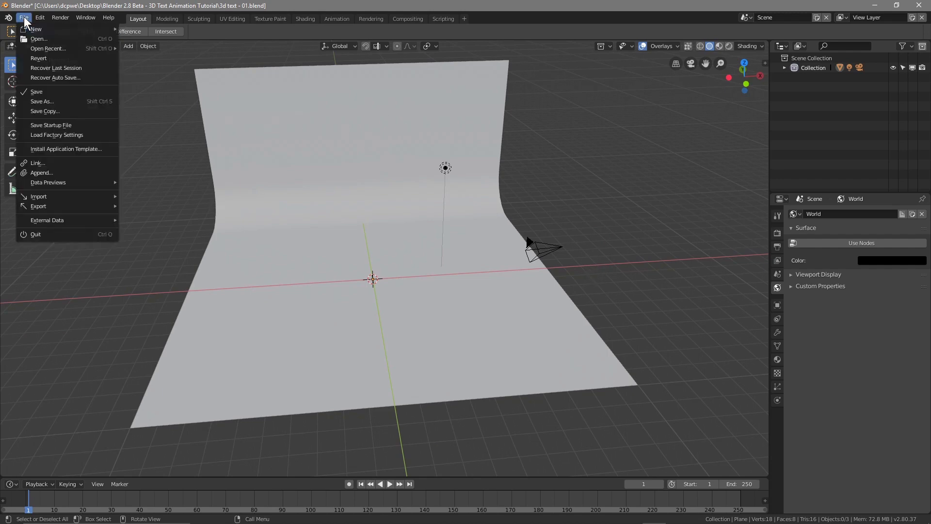
pyautogui.click(42, 93)
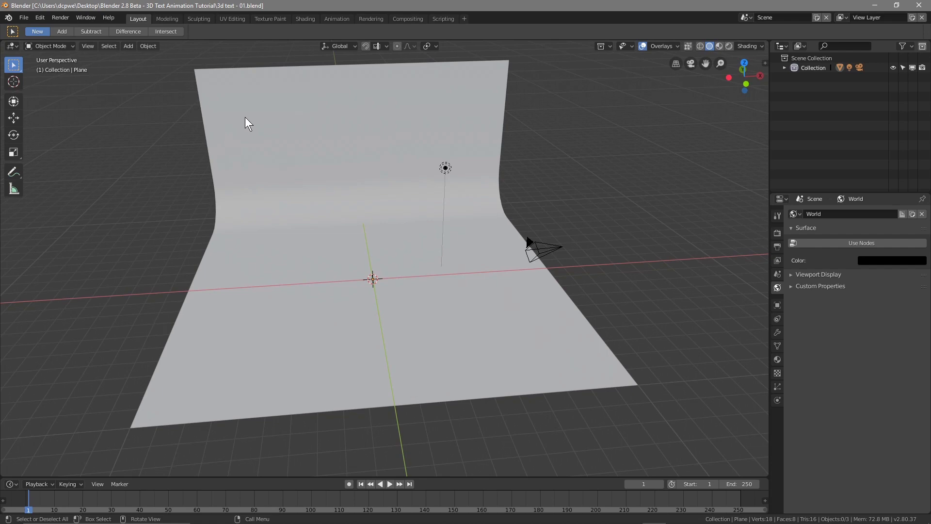
# Step: Save the input preferences with Emulate Numpad enabled, and close the keyboard picture
pyautogui.click(40, 19)
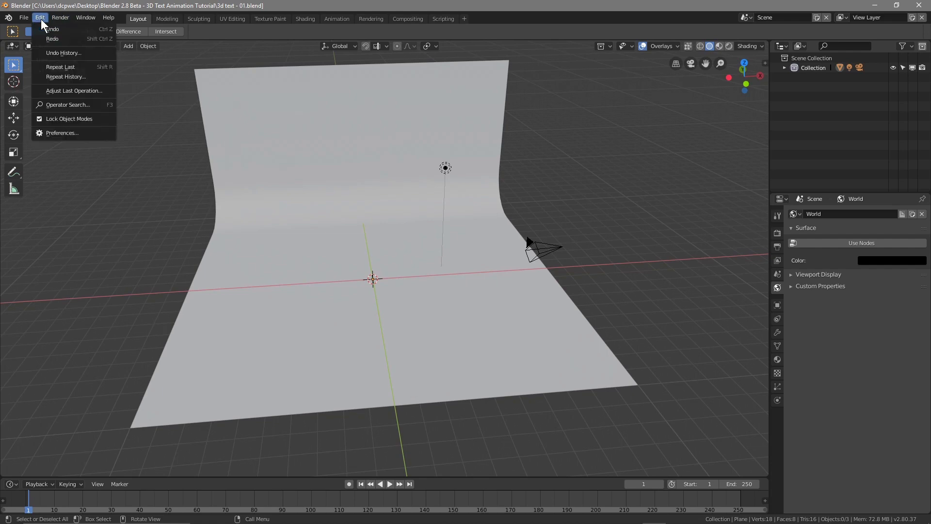
pyautogui.click(48, 134)
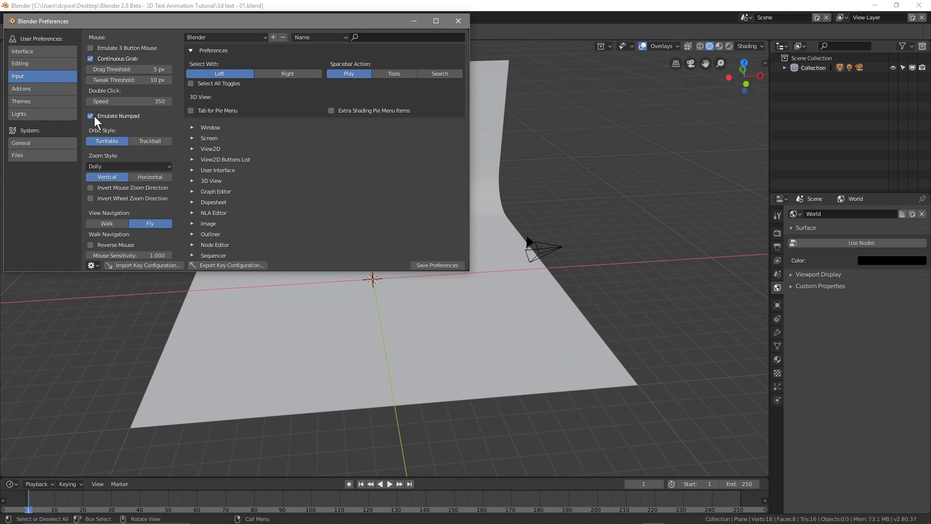
pyautogui.click(438, 264)
pyautogui.click(458, 21)
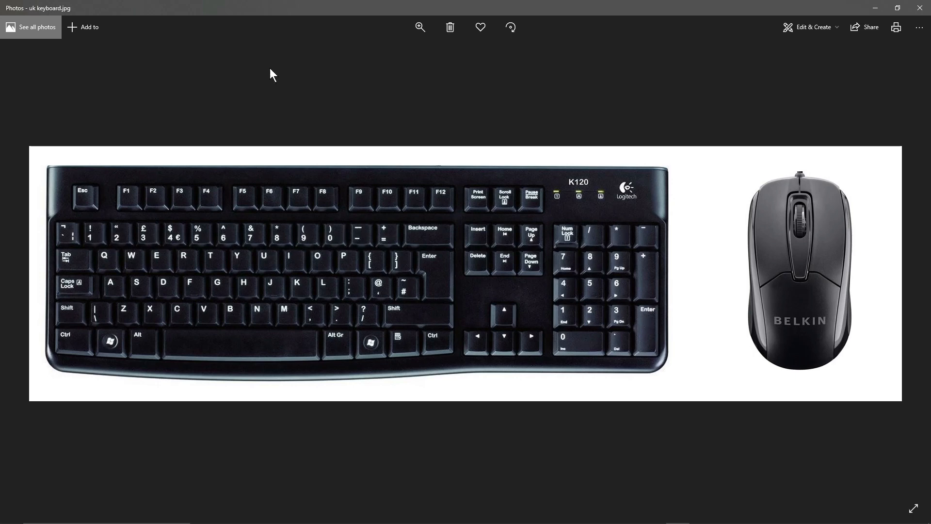
pyautogui.click(920, 8)
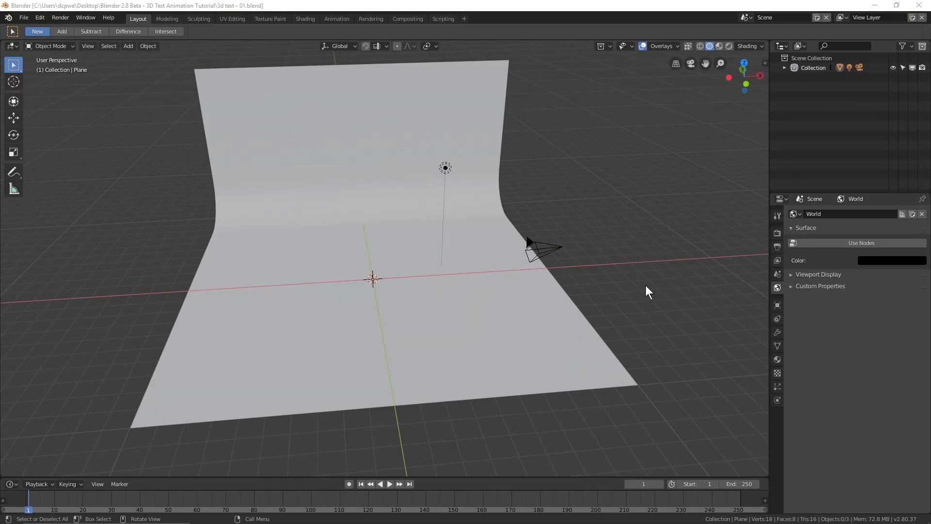
# Step: Switch to the top orthographic view and add a text object at the world origin
pyautogui.press('KP_7')
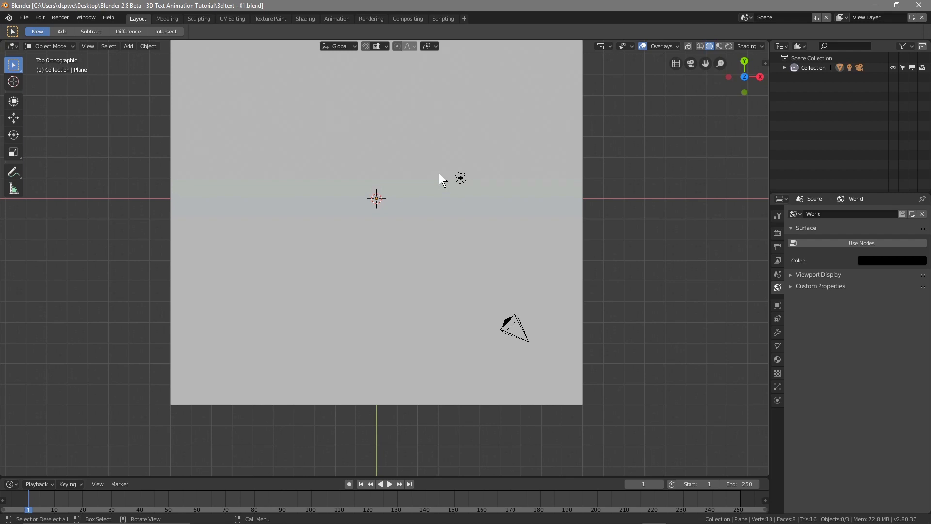
pyautogui.press('shift')
pyautogui.hotkey('shift', 'a')
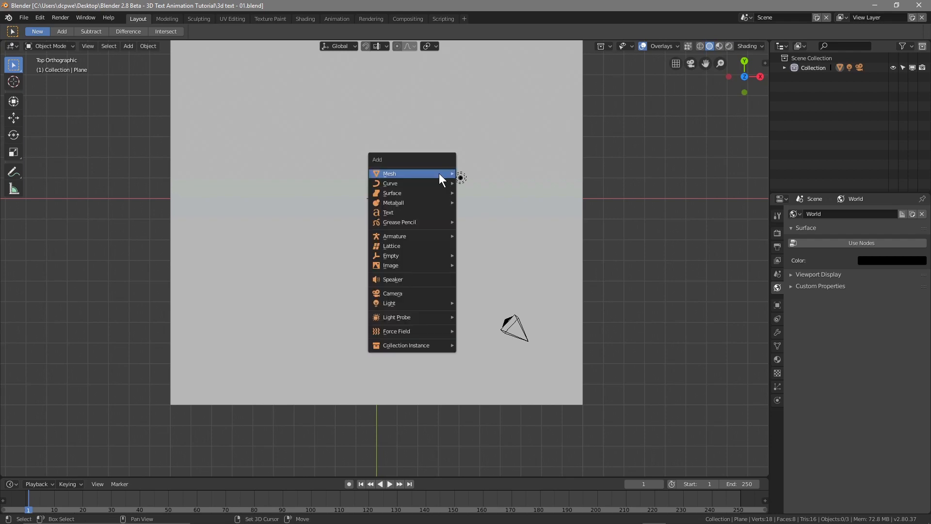
pyautogui.click(391, 213)
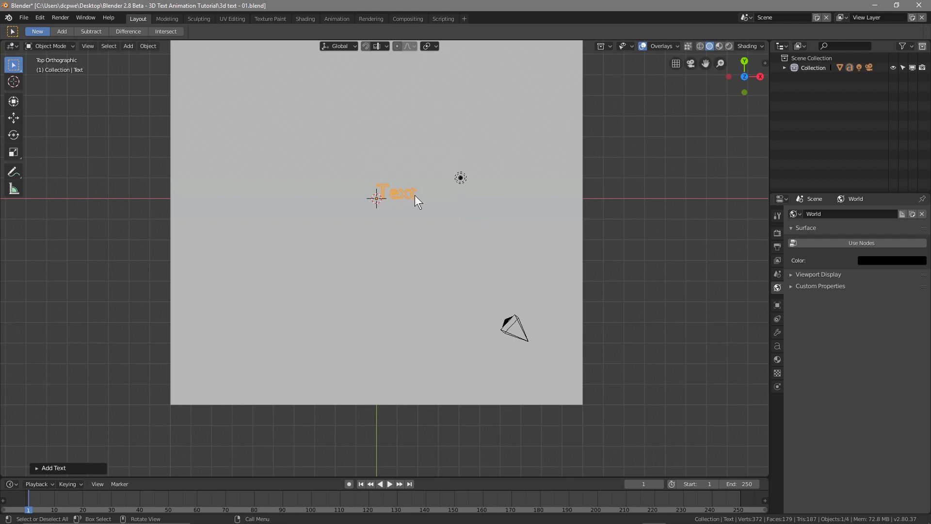
# Step: Replace the text object's default wording with "DCP WEB" and return to Object Mode
pyautogui.scroll(4, 415, 195)
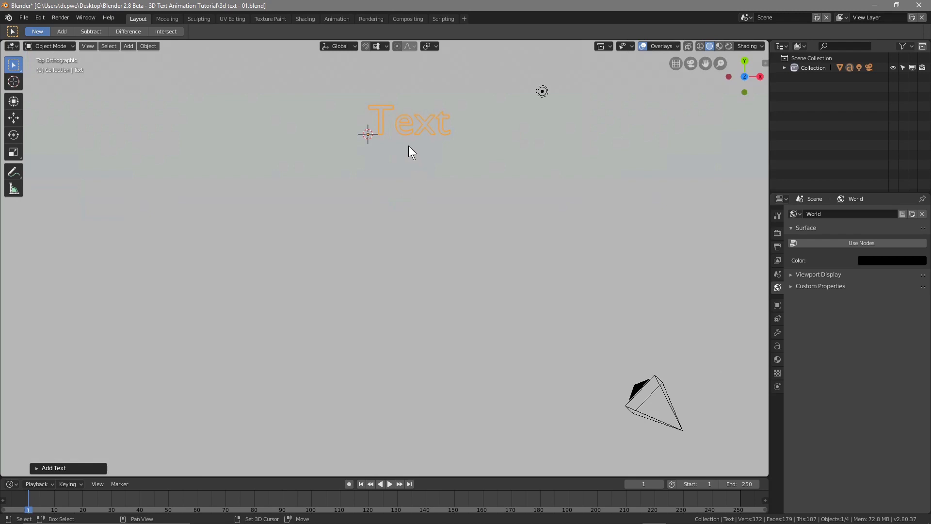
pyautogui.keyDown('shift'); pyautogui.moveTo(408, 145); pyautogui.dragTo(398, 245, button='middle'); pyautogui.keyUp('shift')
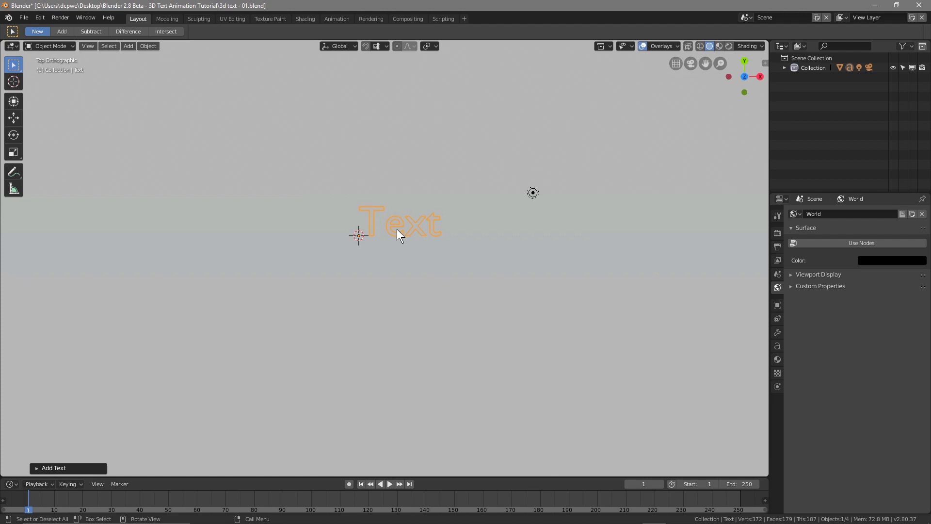
pyautogui.press('Tab')
pyautogui.press('BackSpace')
pyautogui.press('BackSpace')
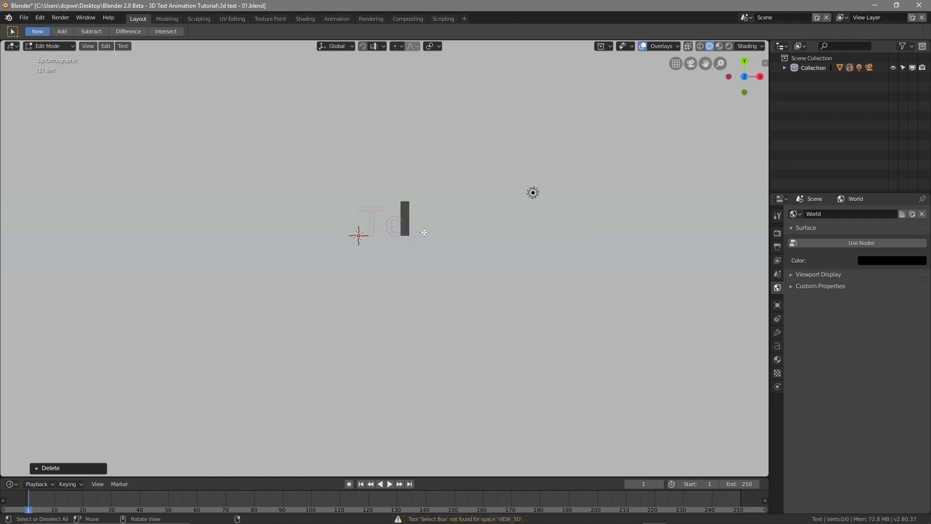
pyautogui.press('BackSpace')
pyautogui.press('BackSpace')
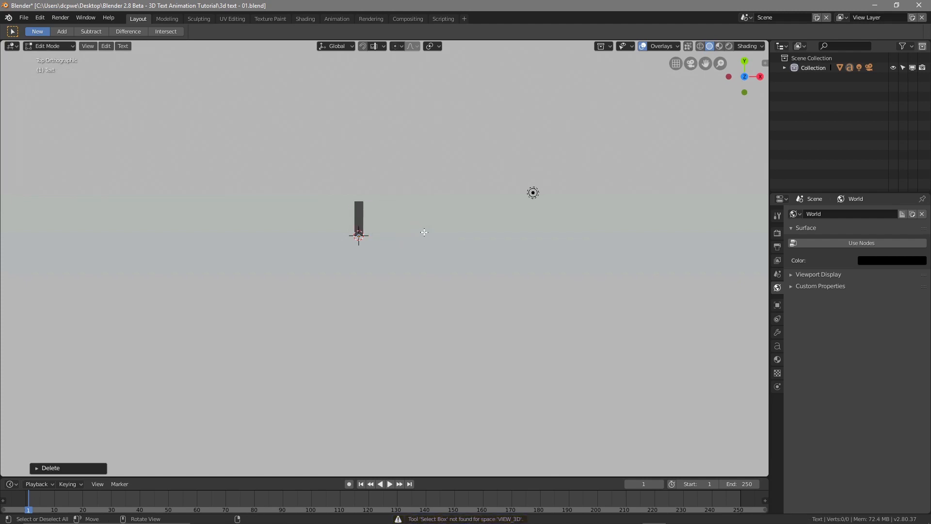
pyautogui.write('DCP WEB')
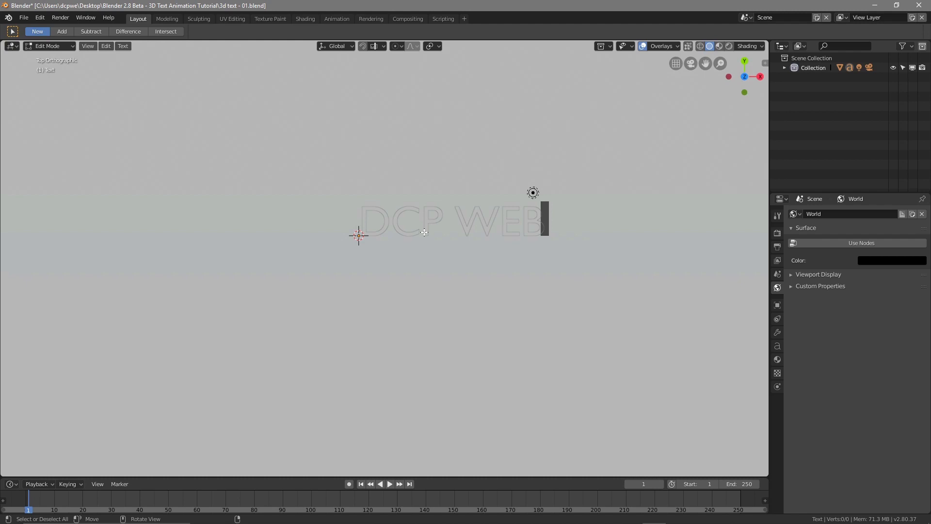
pyautogui.press('Tab')
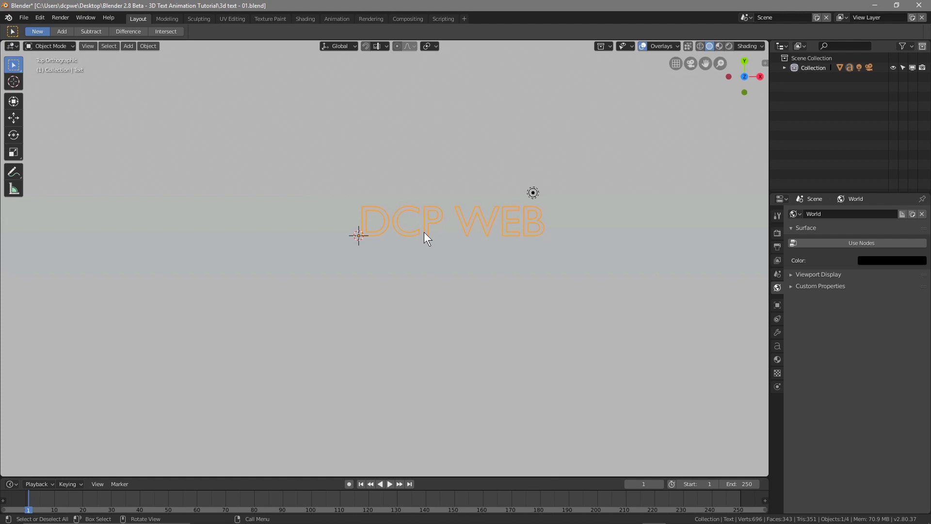
# Step: Load ethnocentric rg.ttf from the tutorial folder as the text object's regular font
pyautogui.click(776, 346)
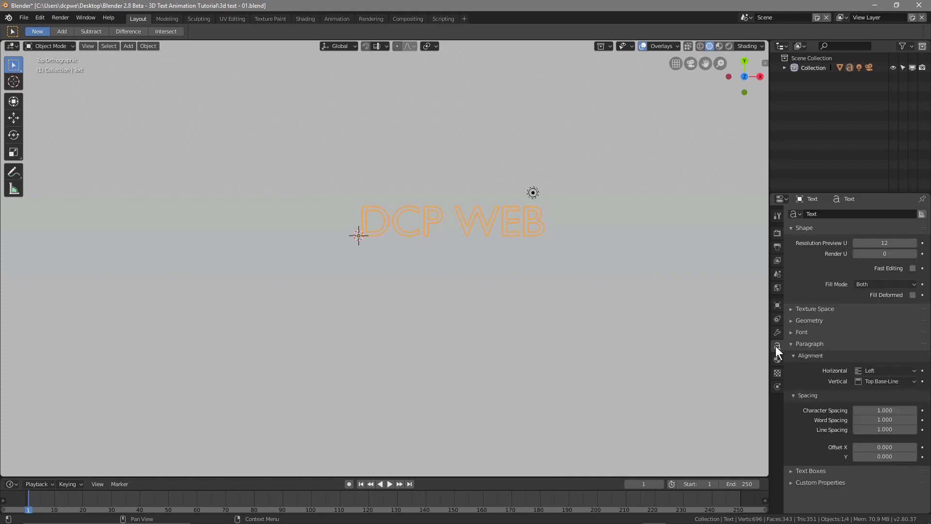
pyautogui.click(800, 332)
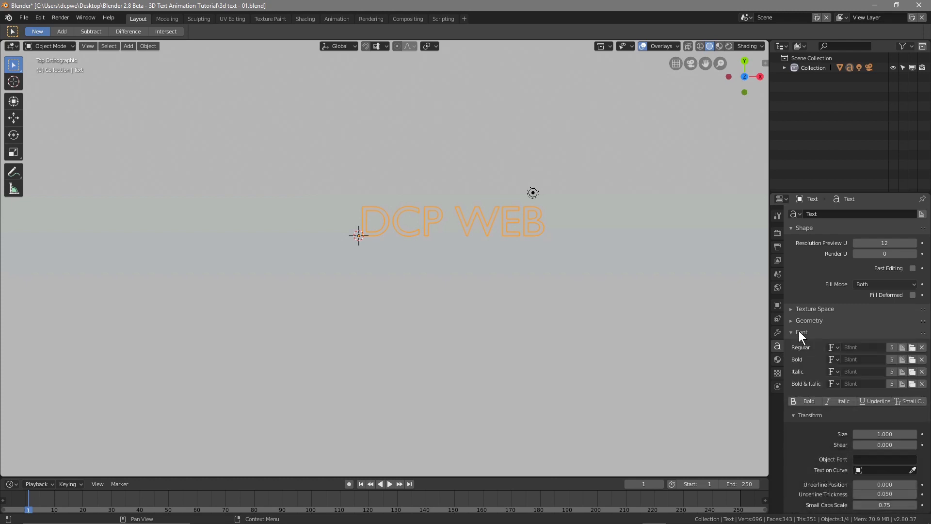
pyautogui.click(912, 348)
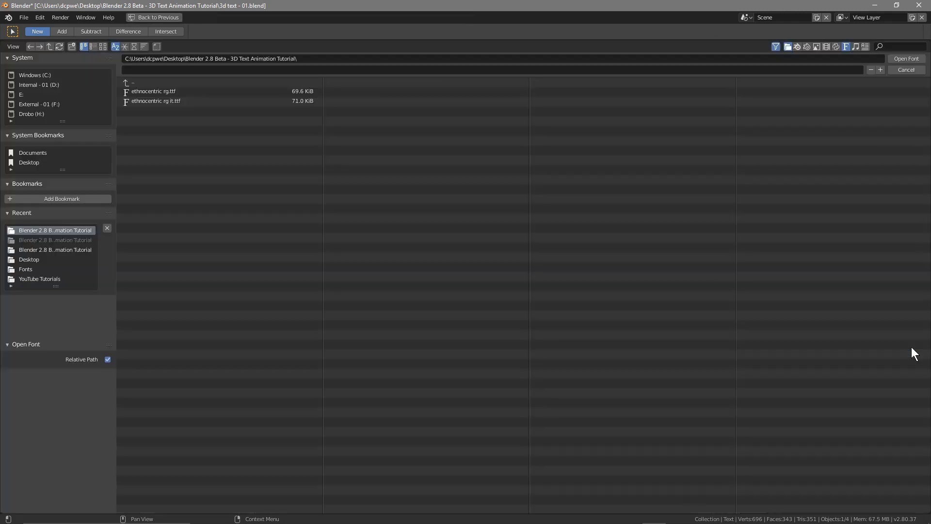
pyautogui.click(164, 92)
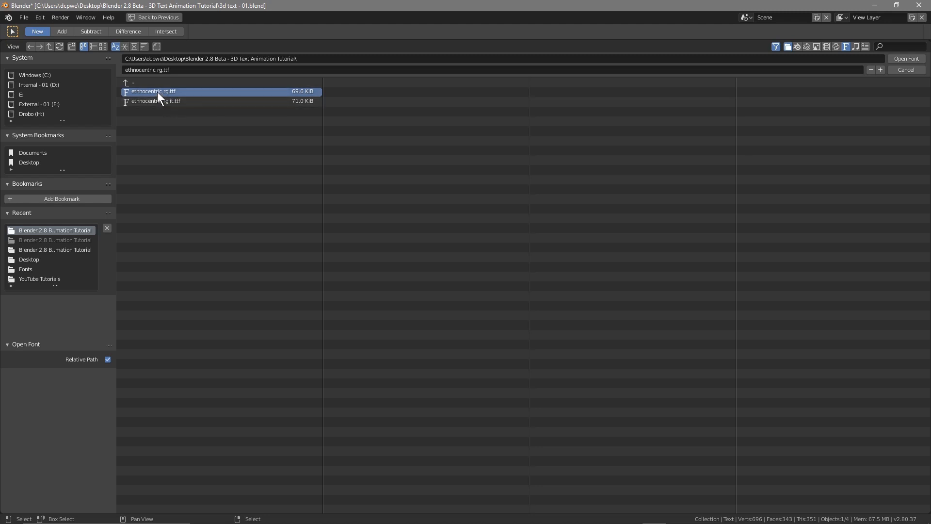
pyautogui.click(903, 57)
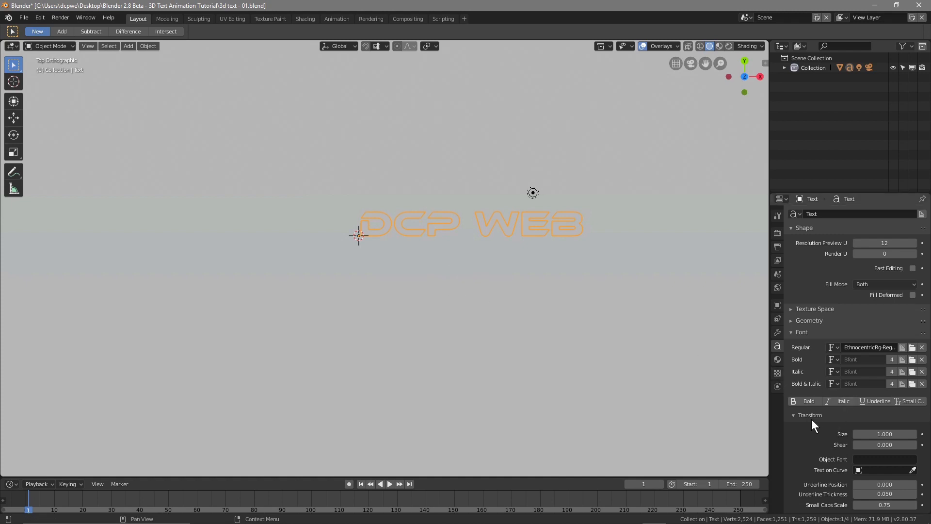
# Step: Set the text object's font size to 2.000
pyautogui.scroll(-5, 811, 418)
pyautogui.click(801, 320)
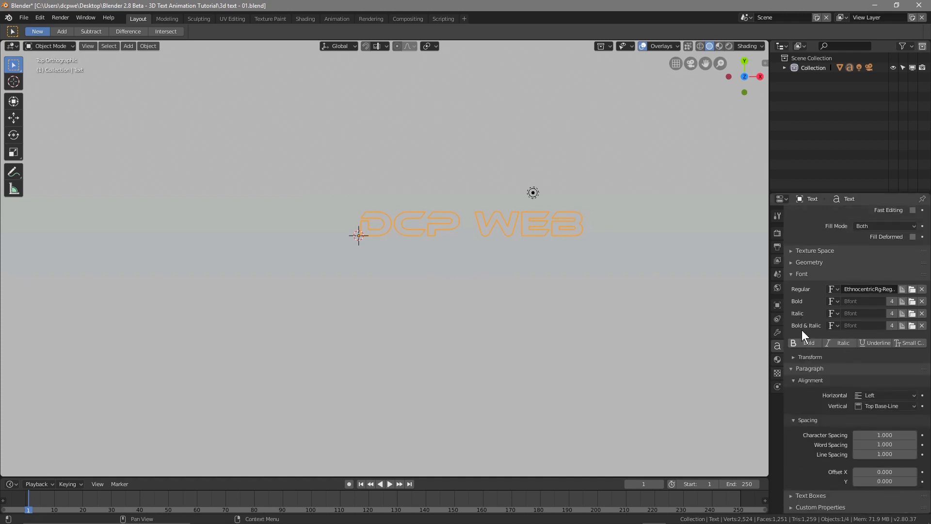
pyautogui.click(797, 358)
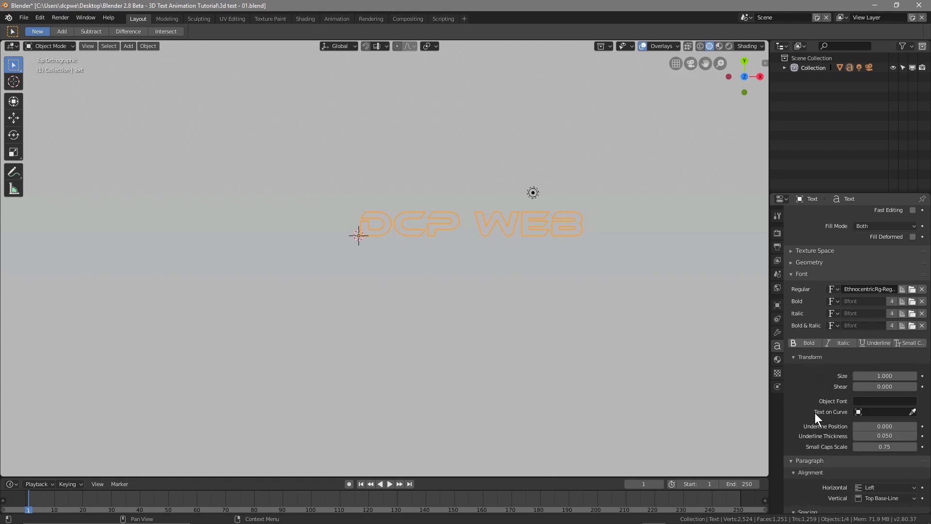
pyautogui.scroll(-2, 815, 412)
pyautogui.moveTo(889, 337); pyautogui.dragTo(898, 337)
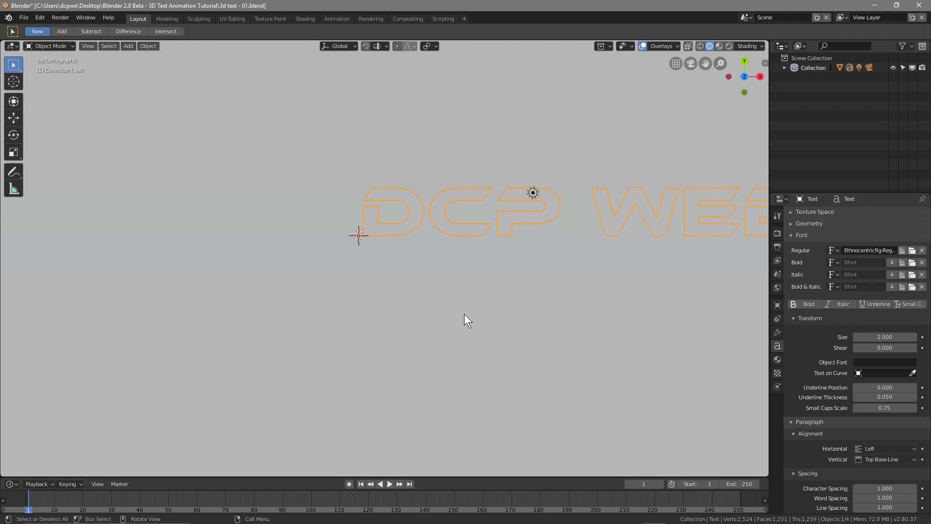
pyautogui.press('n')
# Step: Centre the text on the world origin with Geometry to Origin, and save the blend file
pyautogui.keyDown('shift'); pyautogui.moveTo(518, 310); pyautogui.dragTo(426, 322, button='middle'); pyautogui.keyUp('shift')
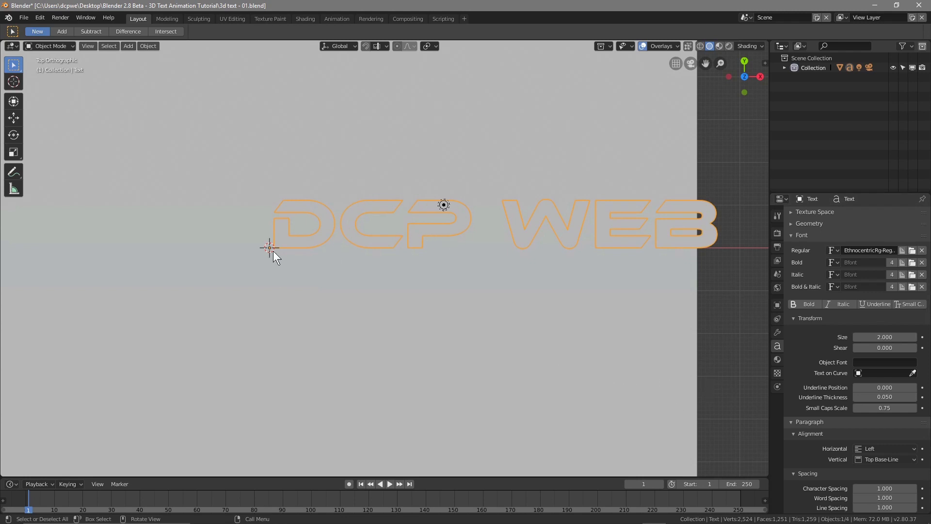
pyautogui.click(147, 46)
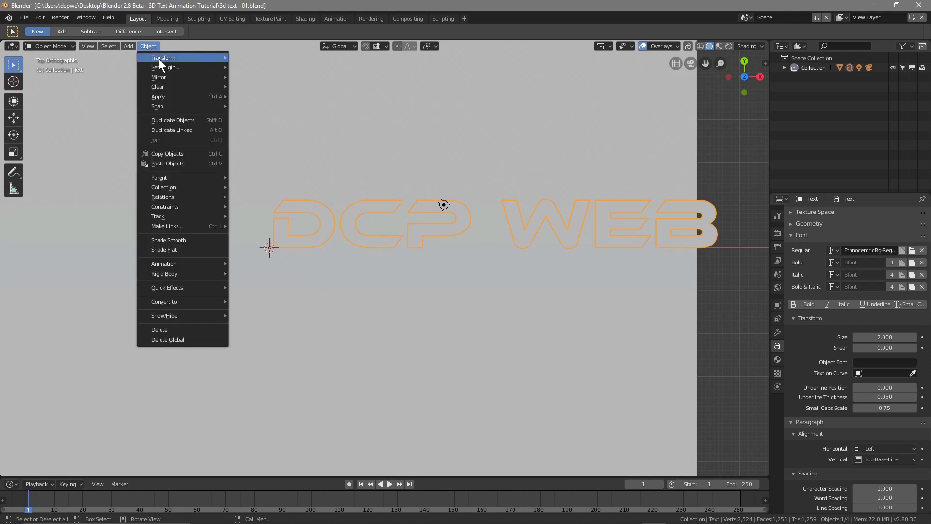
pyautogui.moveTo(165, 68)
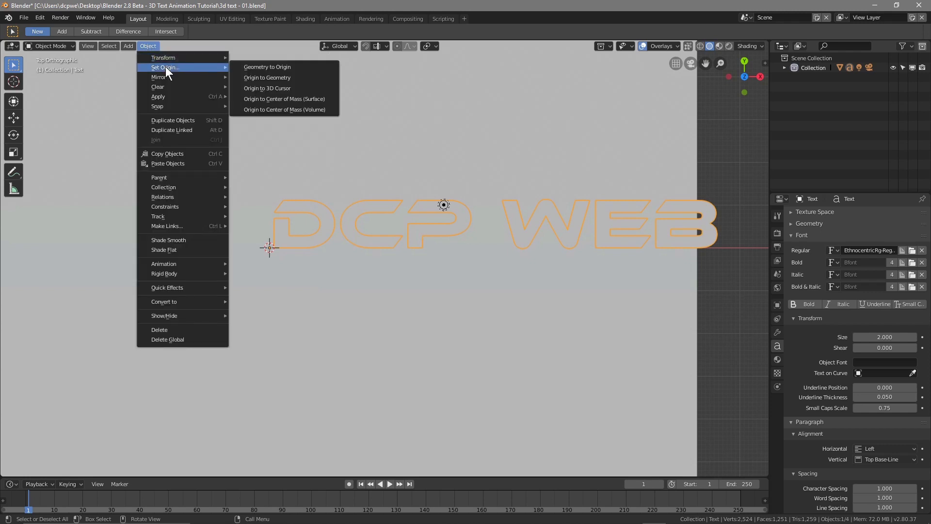
pyautogui.click(284, 67)
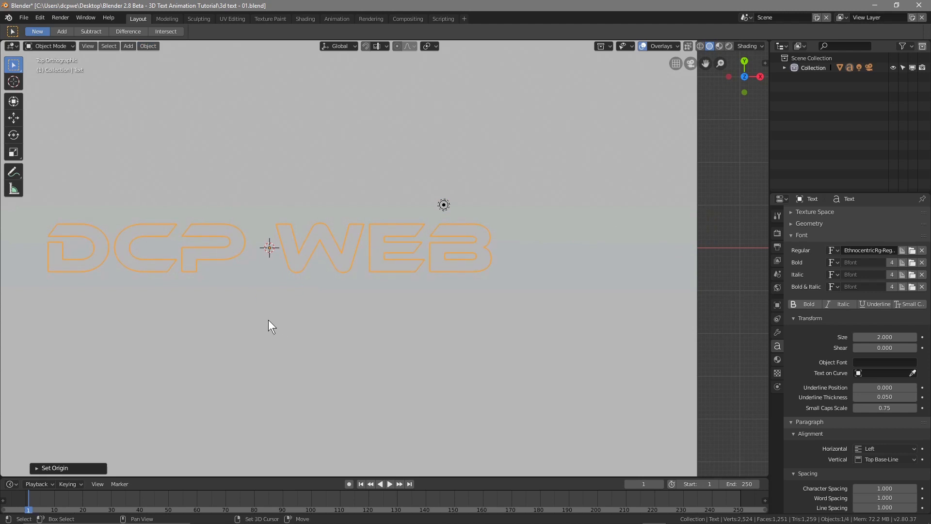
pyautogui.keyDown('shift'); pyautogui.moveTo(226, 319); pyautogui.dragTo(361, 301, button='middle'); pyautogui.keyUp('shift')
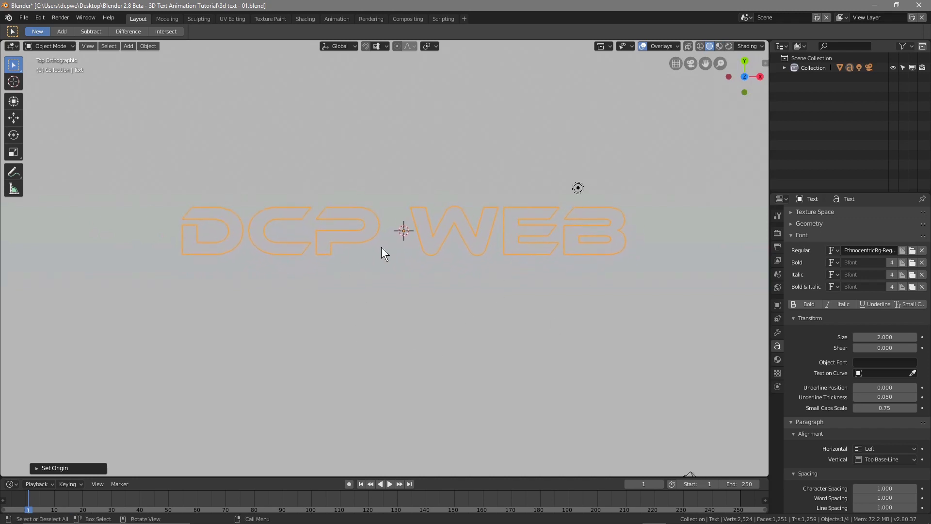
pyautogui.click(26, 14)
pyautogui.click(33, 91)
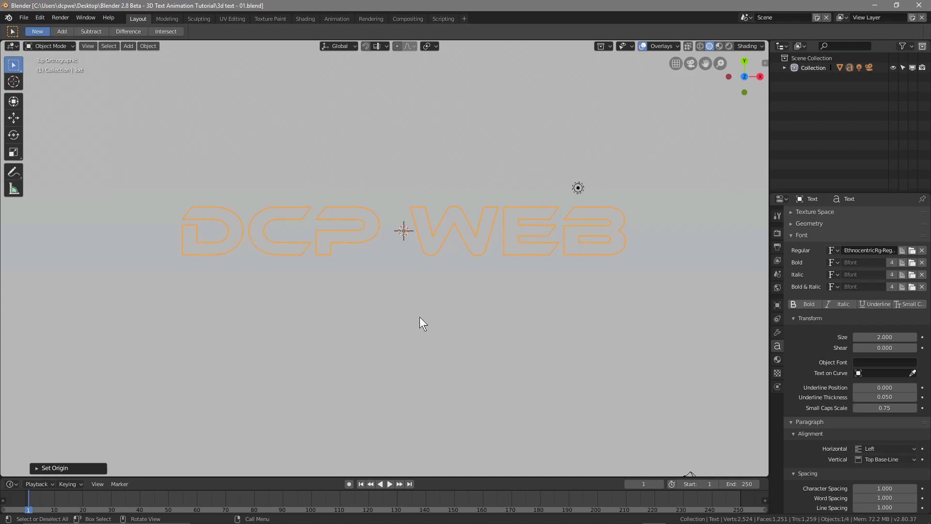
# Step: Move the text straight up along the Z axis so it sits slightly above the backdrop floor
pyautogui.moveTo(426, 302); pyautogui.dragTo(477, 239, button='middle')
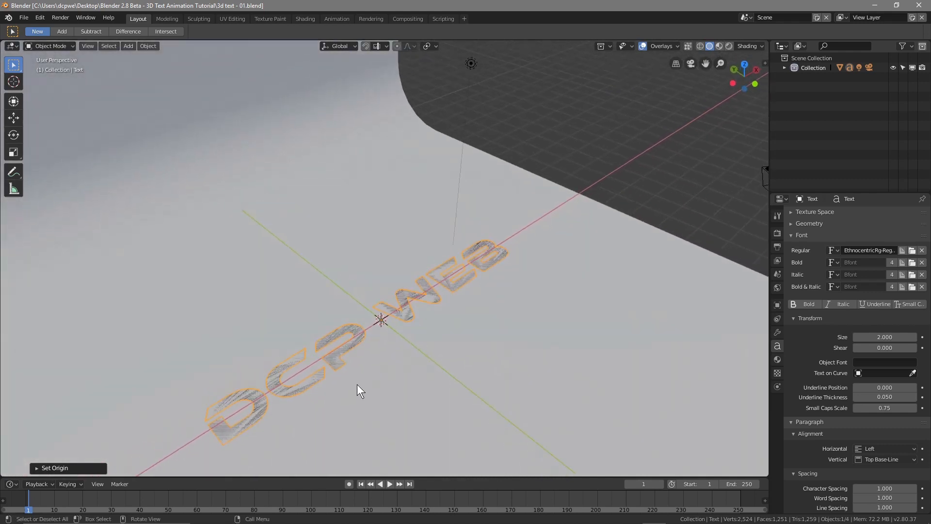
pyautogui.keyDown('shift'); pyautogui.moveTo(359, 377); pyautogui.dragTo(394, 273, button='middle'); pyautogui.keyUp('shift')
pyautogui.scroll(3, 395, 277)
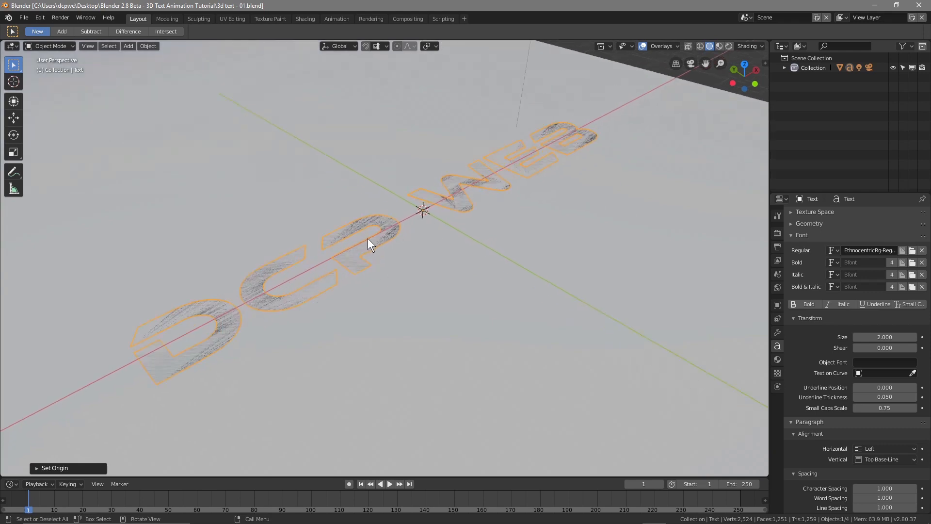
pyautogui.click(13, 122)
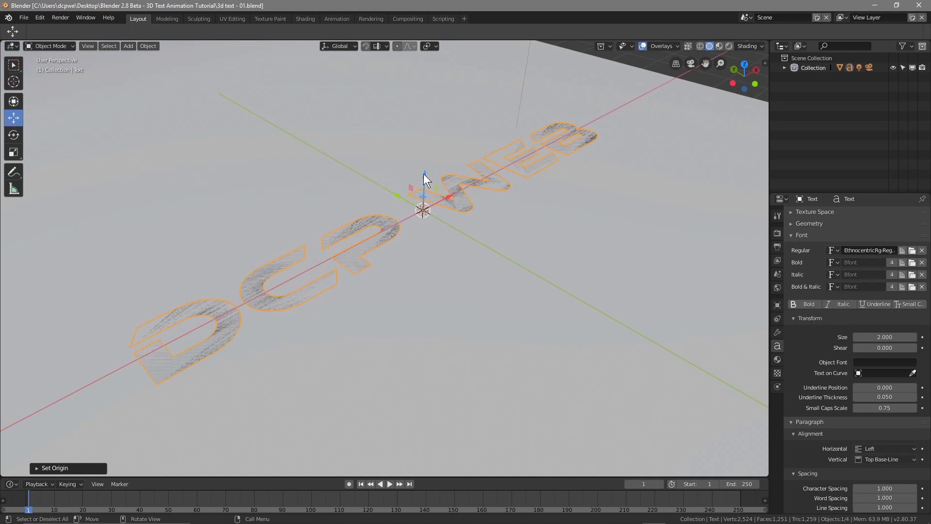
pyautogui.moveTo(426, 173); pyautogui.dragTo(426, 145)
pyautogui.moveTo(444, 232); pyautogui.dragTo(499, 191, button='middle')
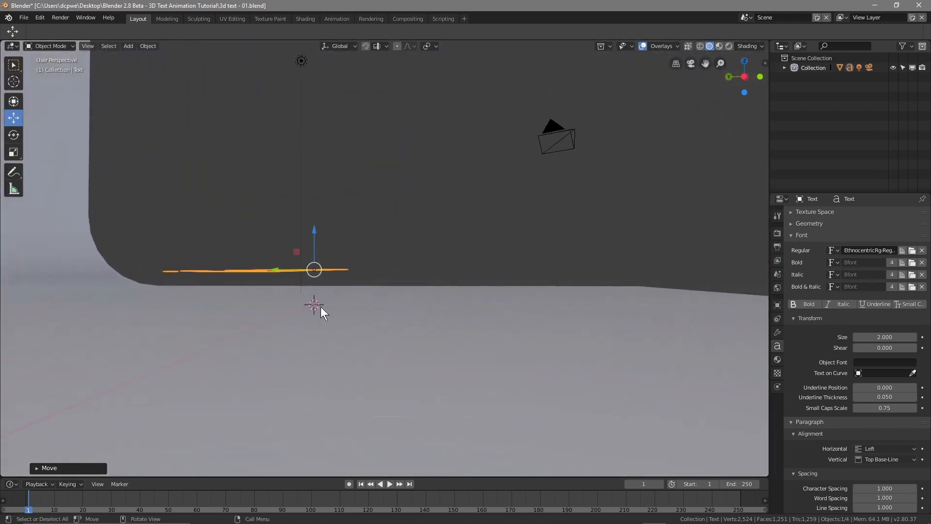
pyautogui.moveTo(402, 306); pyautogui.dragTo(393, 343, button='middle')
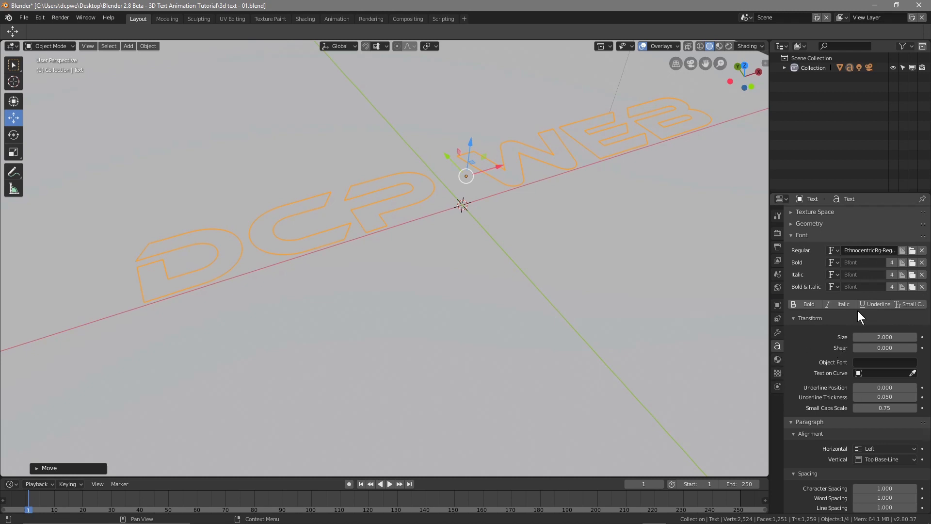
# Step: Give the text 3D thickness by setting its geometry extrude to 0.1 m
pyautogui.scroll(3, 857, 313)
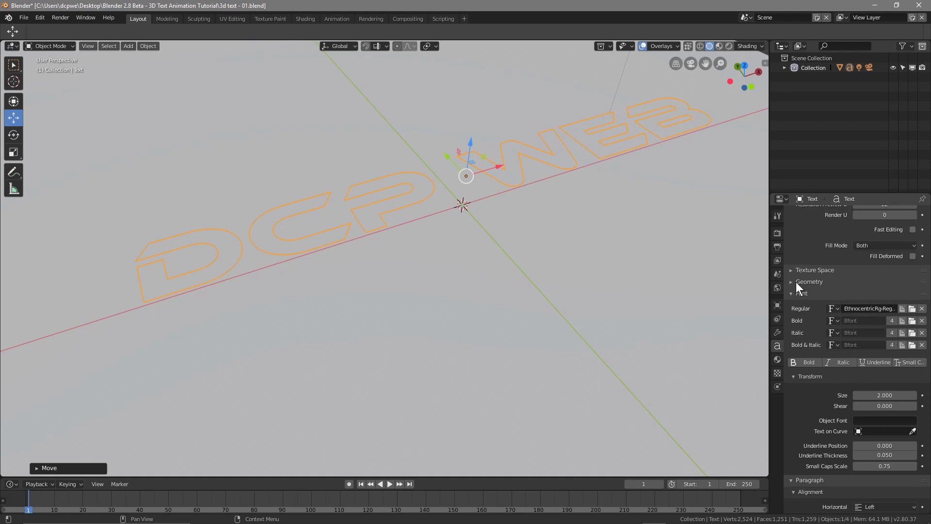
pyautogui.click(796, 281)
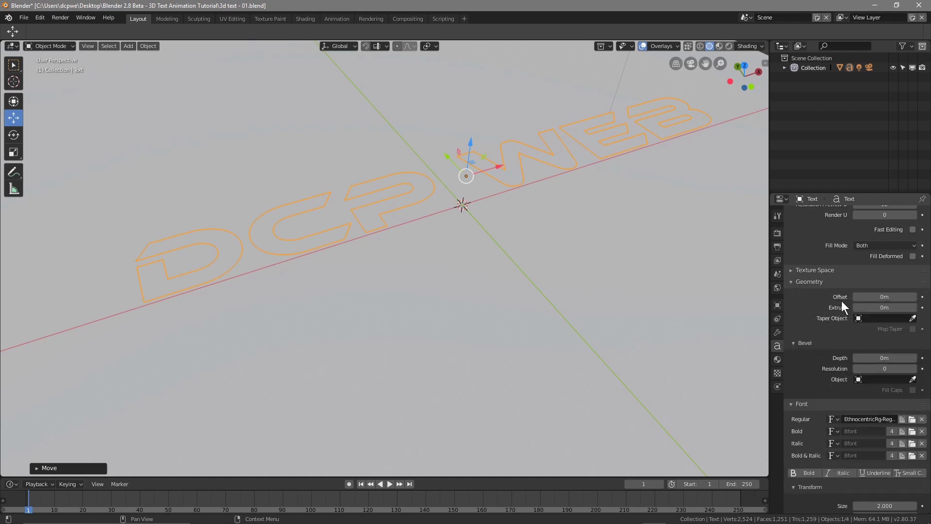
pyautogui.click(915, 307)
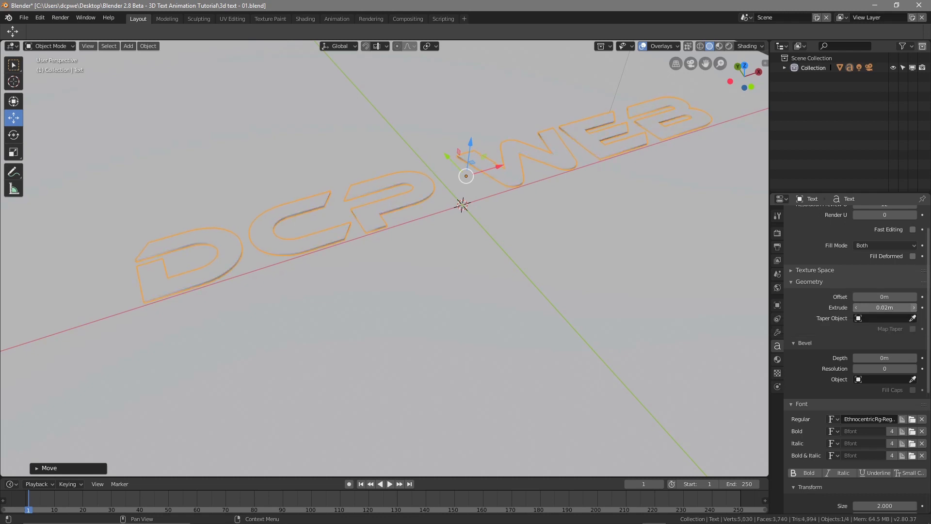
pyautogui.click(916, 307)
pyautogui.moveTo(309, 295); pyautogui.dragTo(314, 265, button='middle')
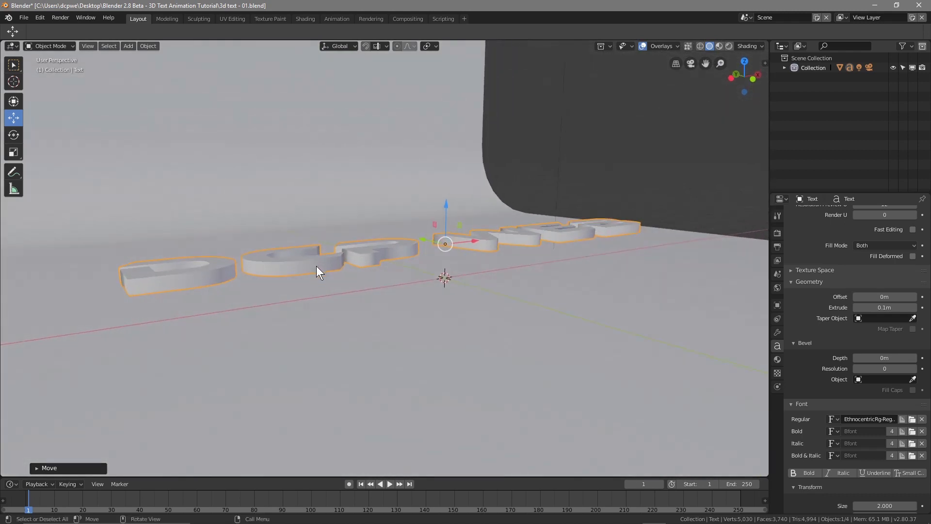
pyautogui.moveTo(435, 282); pyautogui.dragTo(429, 321, button='middle')
# Step: Examine the edges and corners of the extruded letters C and P up close from several angles
pyautogui.scroll(10, 450, 203)
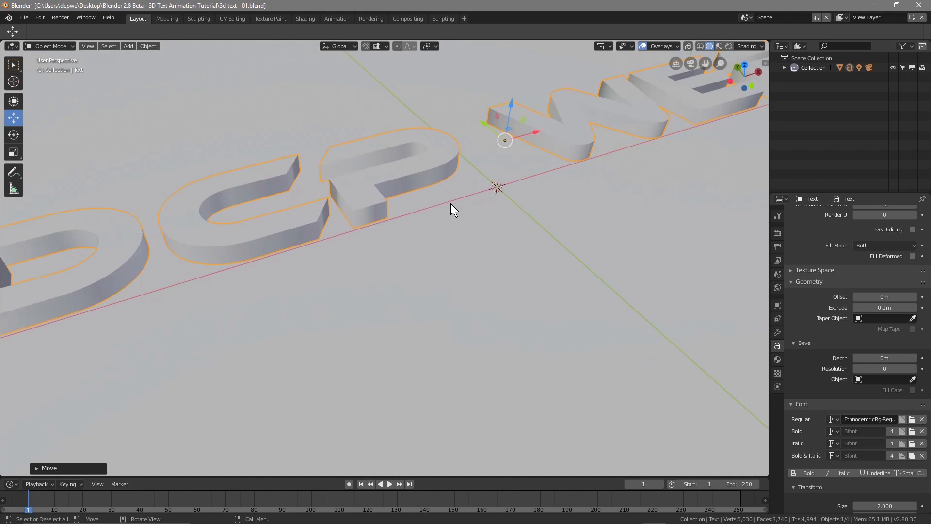
pyautogui.moveTo(408, 181); pyautogui.dragTo(620, 357, button='middle')
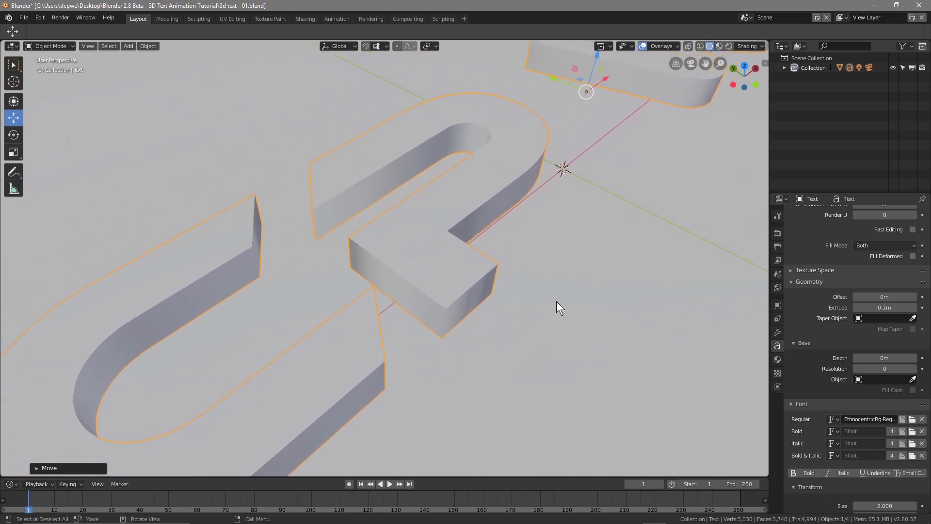
pyautogui.moveTo(605, 287)
pyautogui.mouseDown(button='middle')
pyautogui.moveTo(543, 289)
pyautogui.moveTo(592, 294)
pyautogui.mouseUp(button='middle')
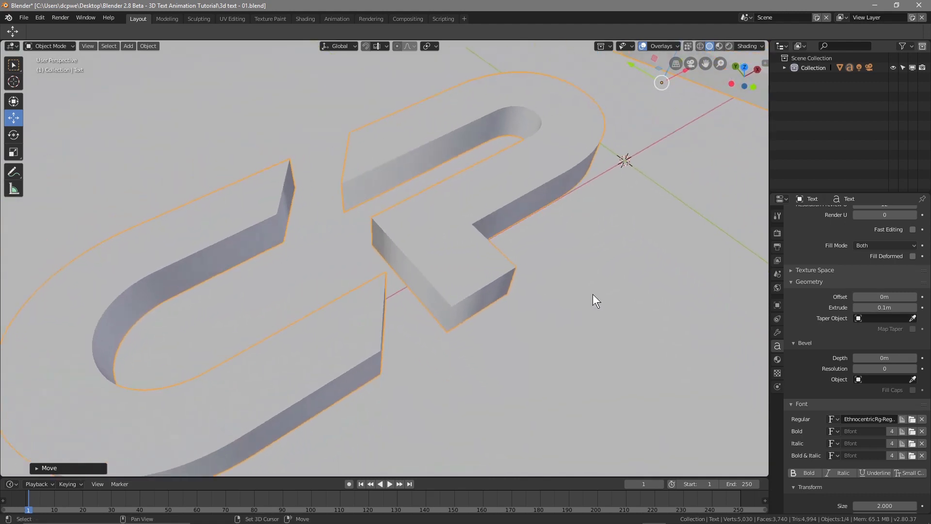
pyautogui.keyDown('shift'); pyautogui.moveTo(596, 292); pyautogui.dragTo(548, 220, button='middle'); pyautogui.keyUp('shift')
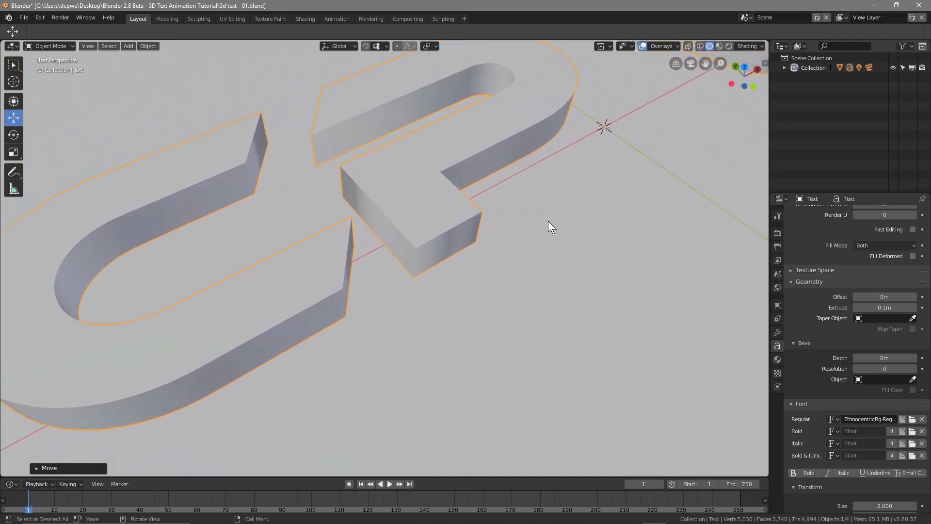
pyautogui.scroll(-4, 548, 222)
pyautogui.scroll(3, 549, 223)
pyautogui.moveTo(454, 288); pyautogui.dragTo(588, 288, button='middle')
pyautogui.scroll(-3, 577, 296)
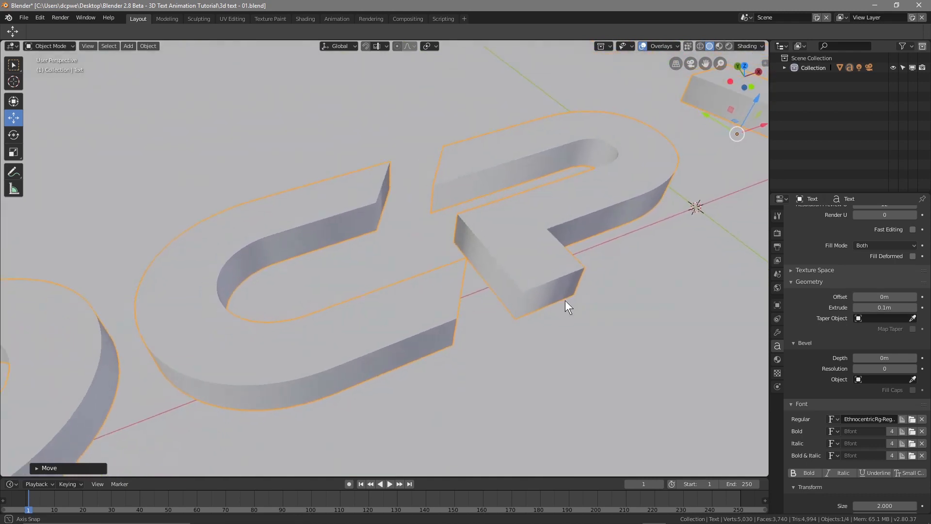
pyautogui.scroll(3, 645, 284)
pyautogui.scroll(2, 598, 277)
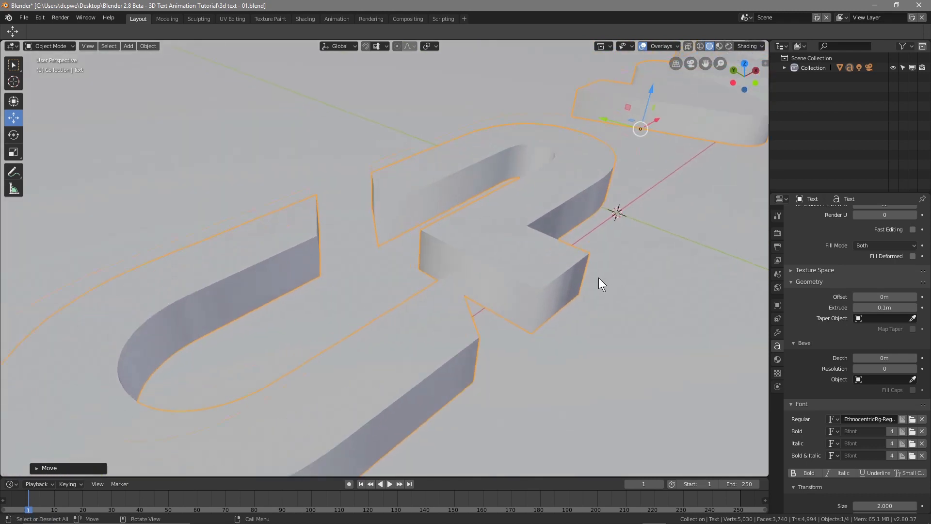
pyautogui.moveTo(668, 263); pyautogui.dragTo(379, 367, button='middle')
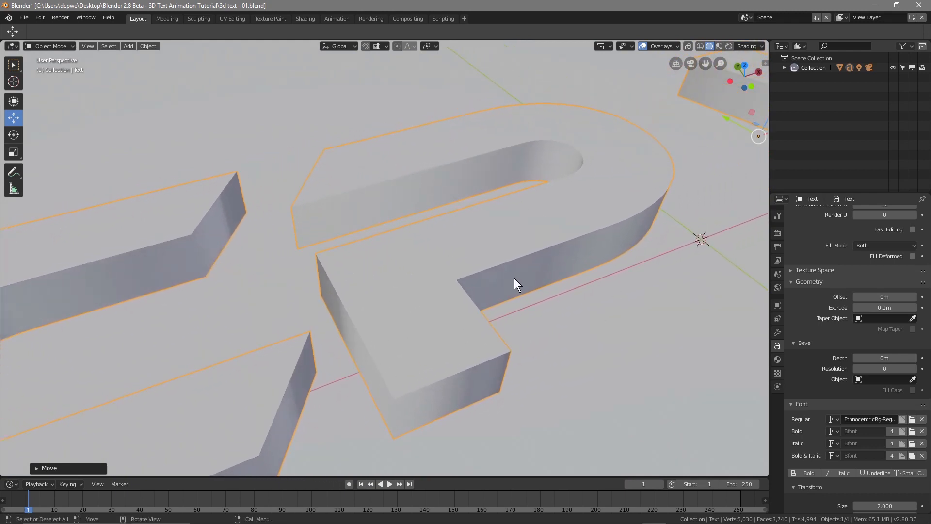
# Step: Bevel the text's edges with a depth of 0.01 m and a resolution of 1
pyautogui.scroll(3, 548, 282)
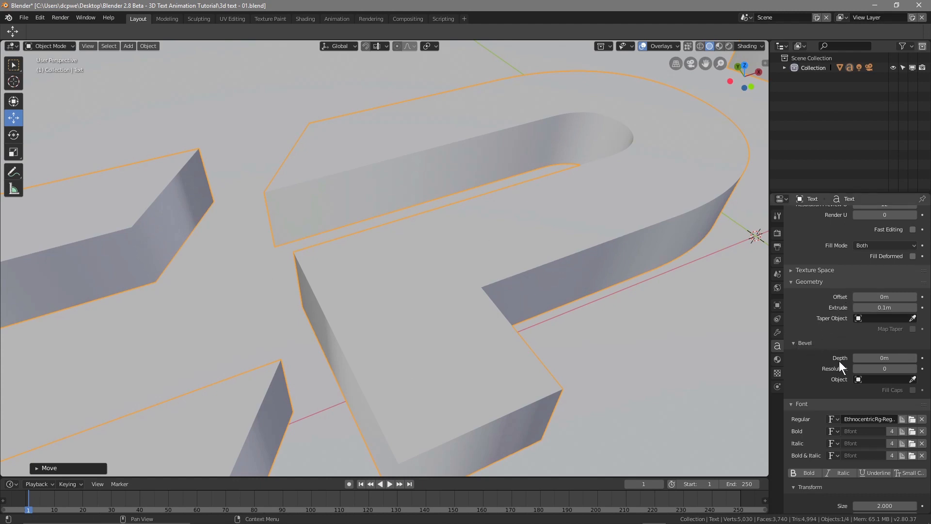
pyautogui.click(915, 359)
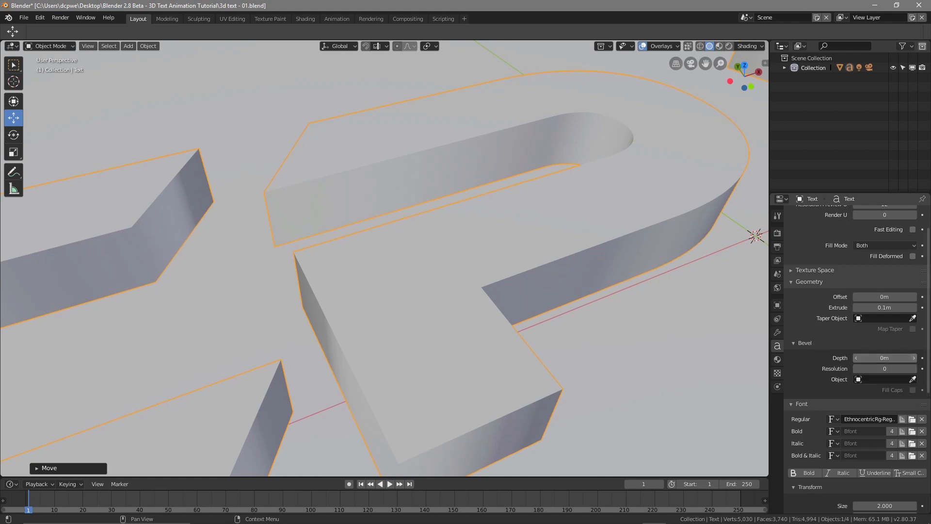
pyautogui.click(914, 369)
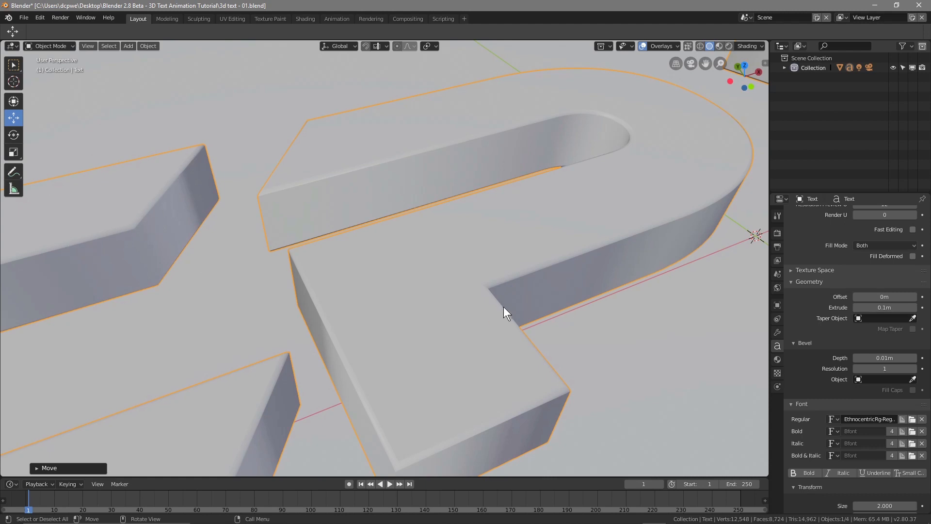
pyautogui.scroll(-6, 629, 318)
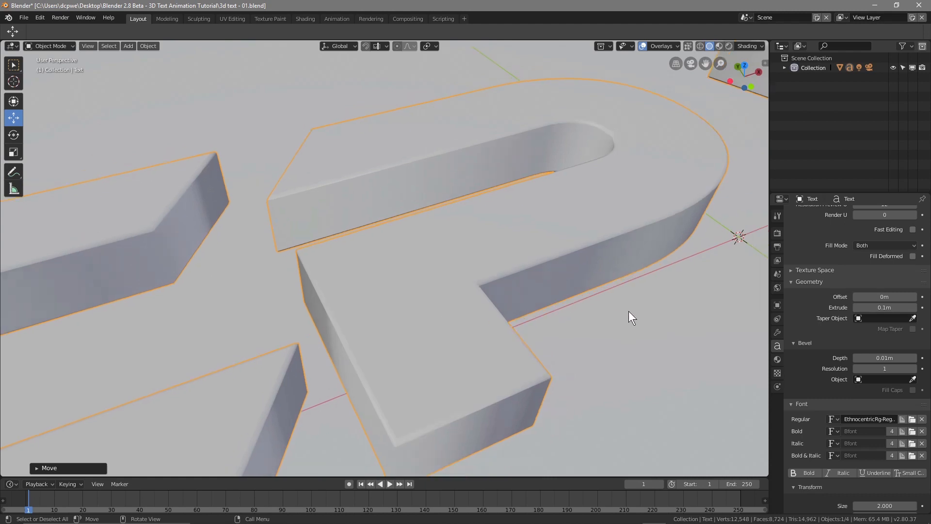
pyautogui.scroll(-3, 629, 317)
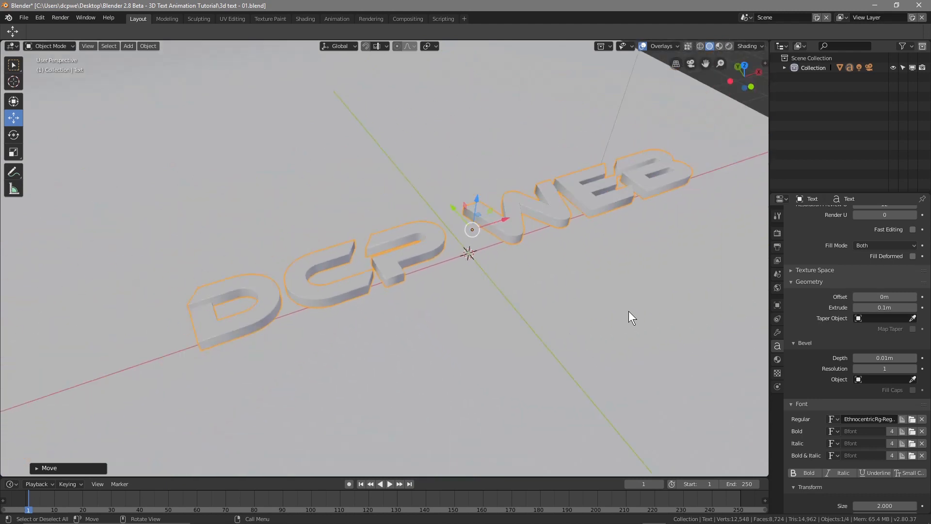
# Step: Expand the scene collection and go through its camera, light, plane and text objects, ending with the text selected
pyautogui.moveTo(625, 287); pyautogui.dragTo(535, 294, button='middle')
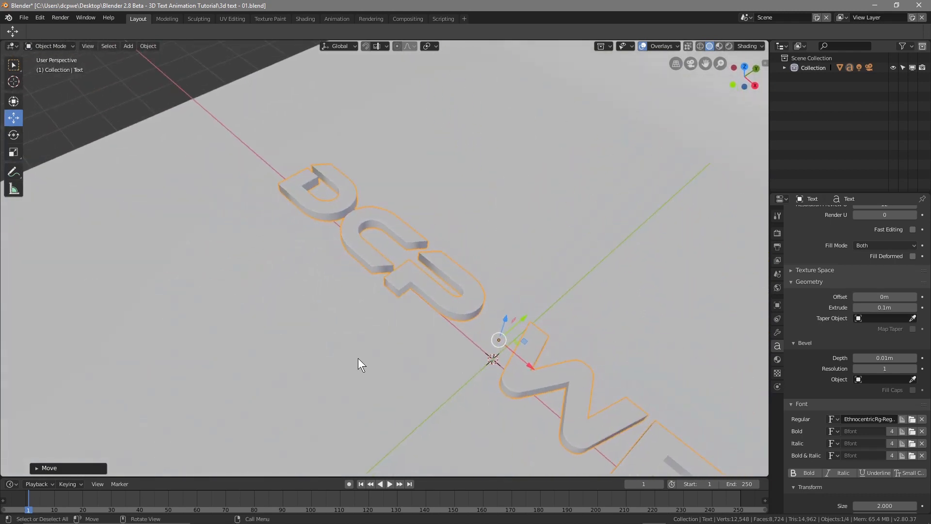
pyautogui.moveTo(408, 399); pyautogui.dragTo(493, 349, button='middle')
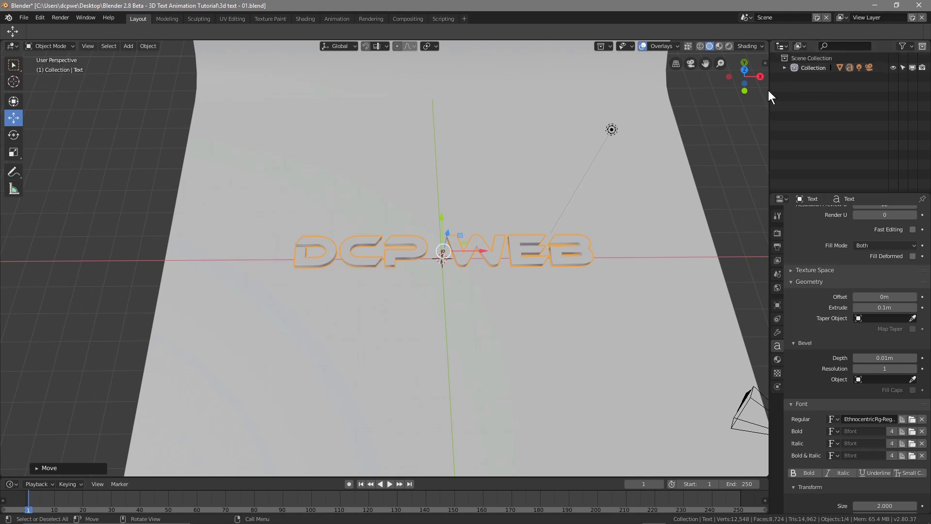
pyautogui.click(785, 68)
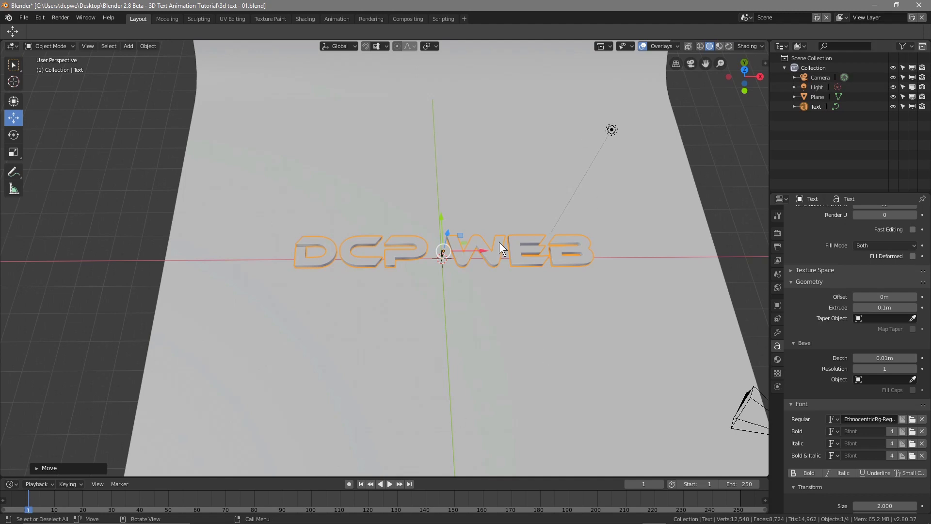
pyautogui.click(817, 105)
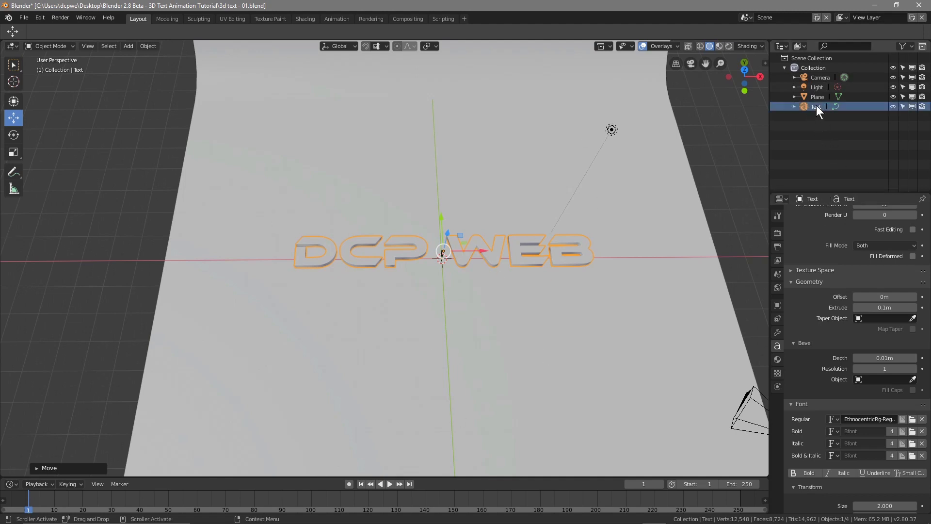
pyautogui.click(814, 96)
pyautogui.click(816, 86)
pyautogui.click(816, 79)
pyautogui.click(816, 87)
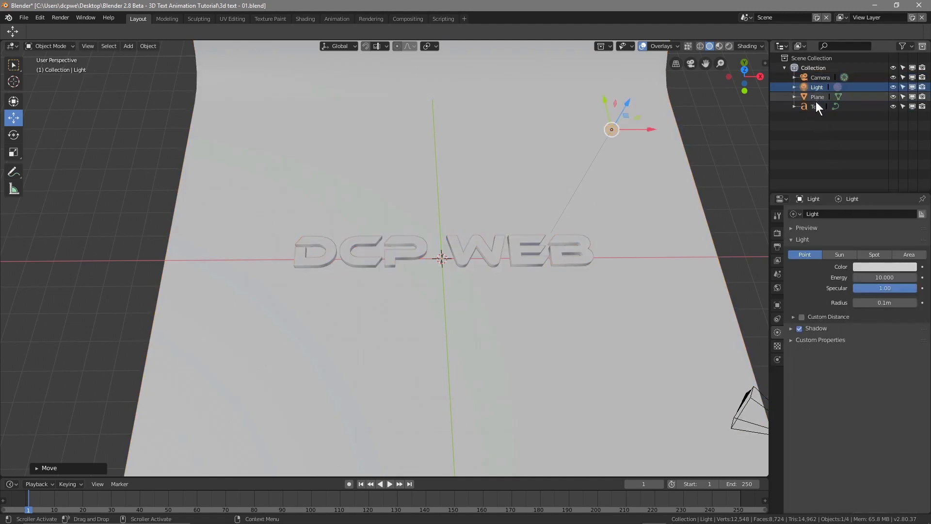
pyautogui.click(816, 99)
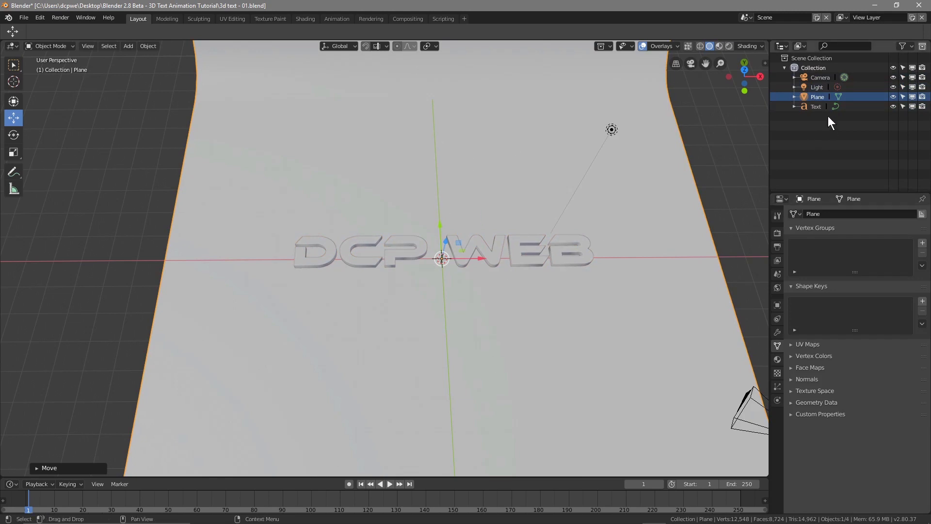
pyautogui.click(814, 106)
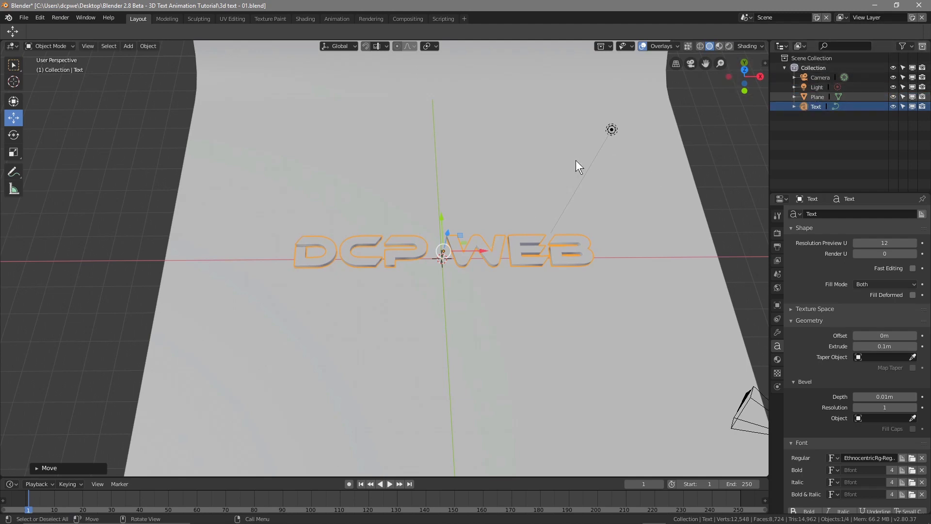
# Step: Save the current file and save a new version of it as 3d text - 02.blend in the same folder
pyautogui.click(28, 13)
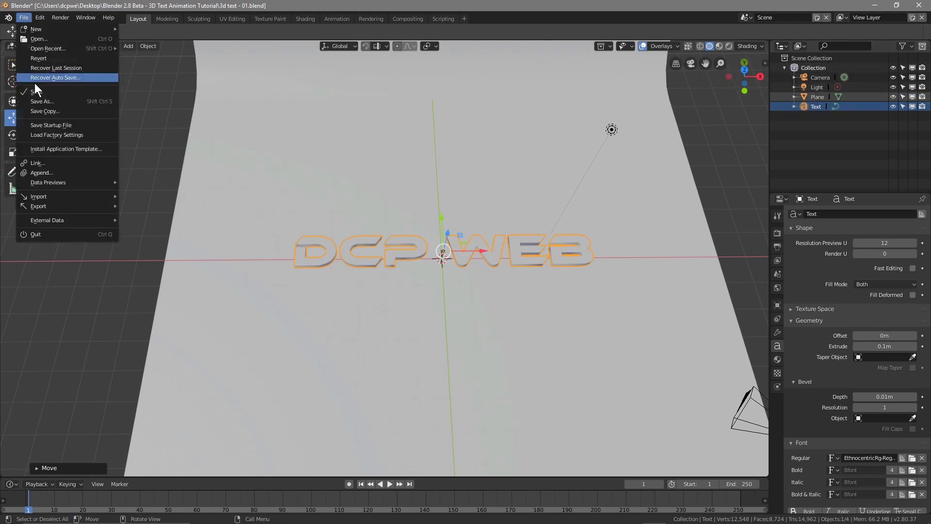
pyautogui.click(35, 88)
pyautogui.click(27, 18)
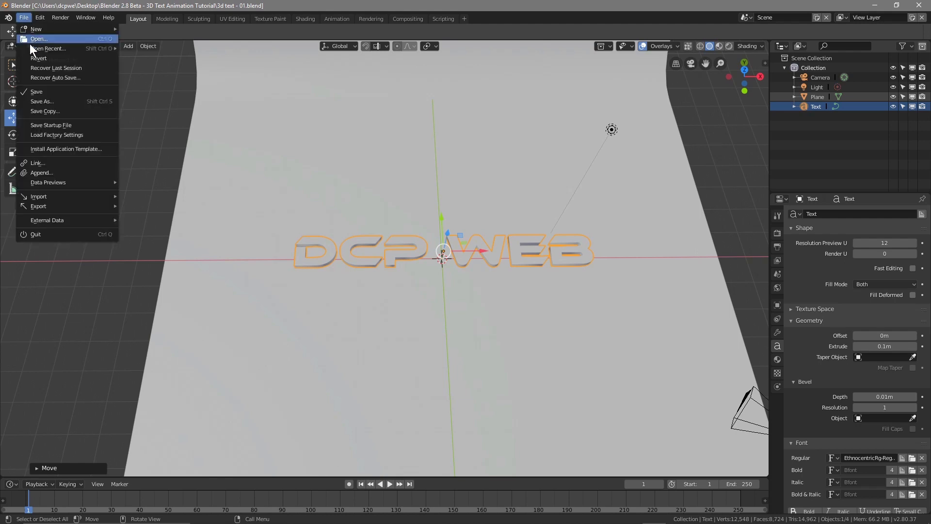
pyautogui.click(37, 104)
pyautogui.click(147, 70)
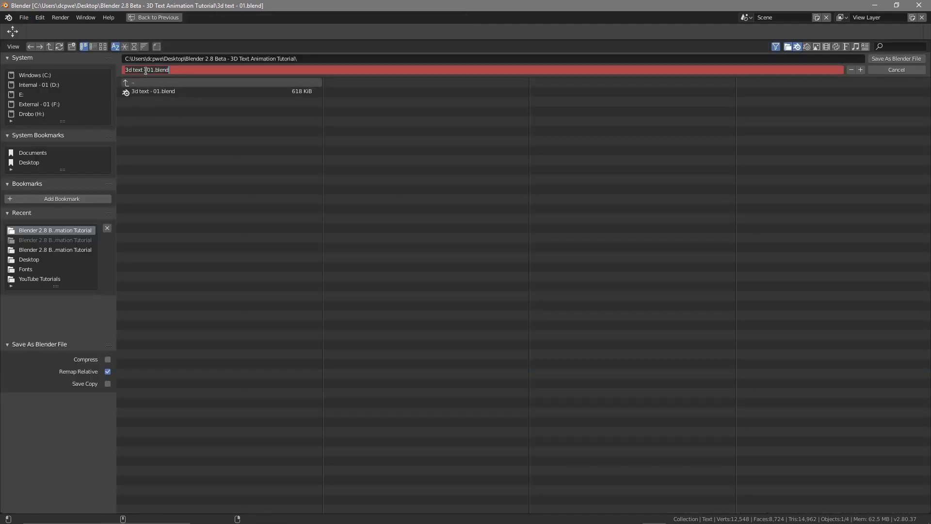
pyautogui.click(151, 70)
pyautogui.press('Delete')
pyautogui.write('2')
pyautogui.click(904, 59)
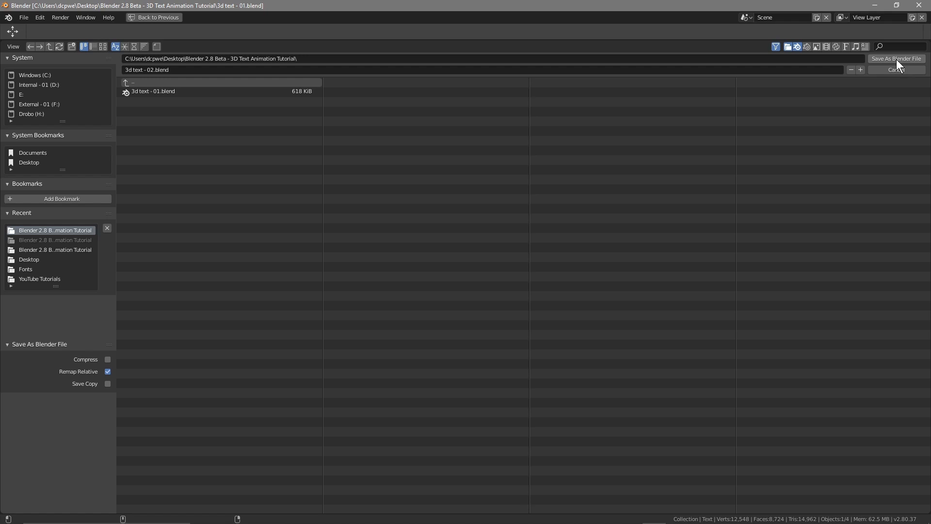
pyautogui.click(896, 59)
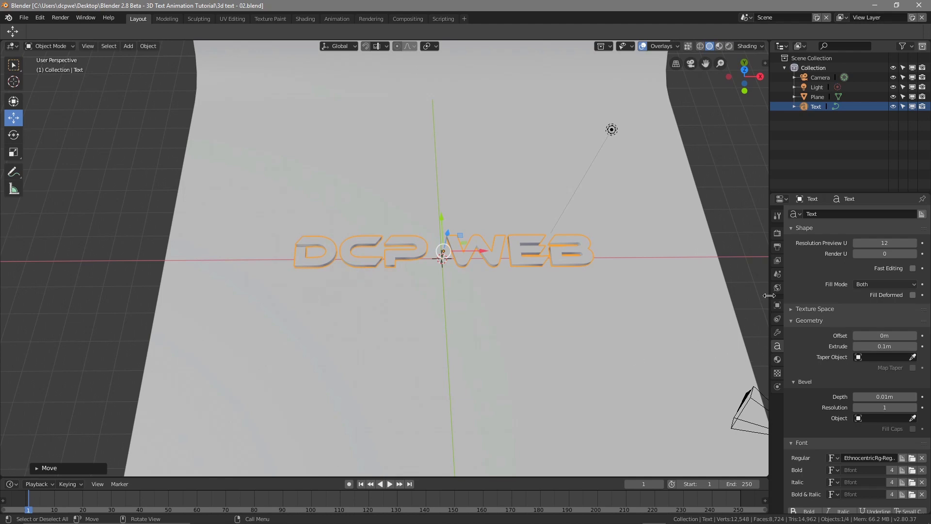
# Step: Stand the text upright by setting its X rotation to 90°
pyautogui.click(776, 305)
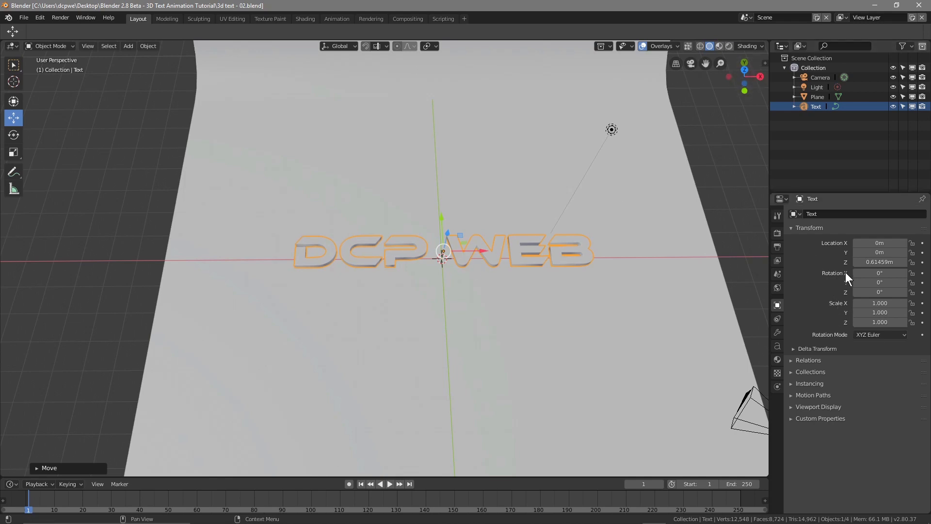
pyautogui.click(880, 273)
pyautogui.write('90')
pyautogui.press('Return')
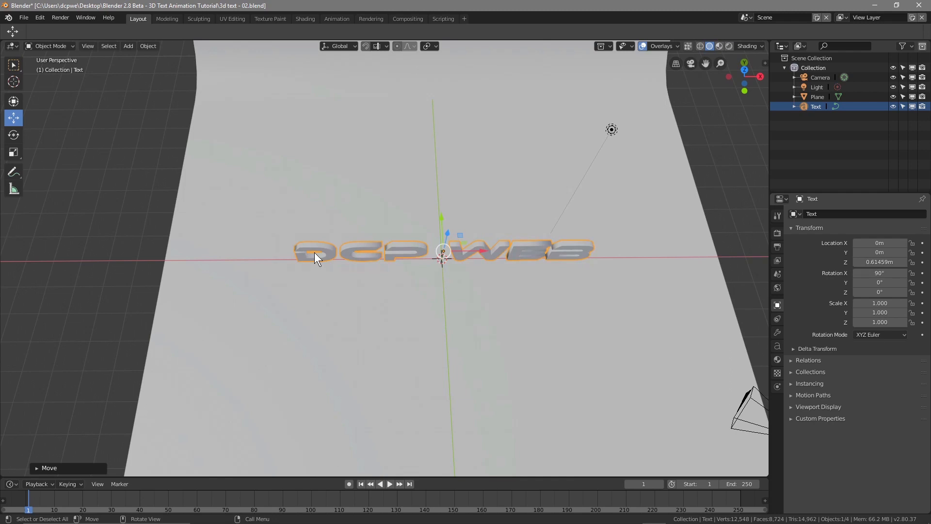
# Step: Raise the upright text along the Z axis to about 0.66 m so it clears the floor, and save the file
pyautogui.moveTo(464, 282); pyautogui.dragTo(476, 318, button='middle')
pyautogui.moveTo(438, 376); pyautogui.dragTo(374, 387, button='middle')
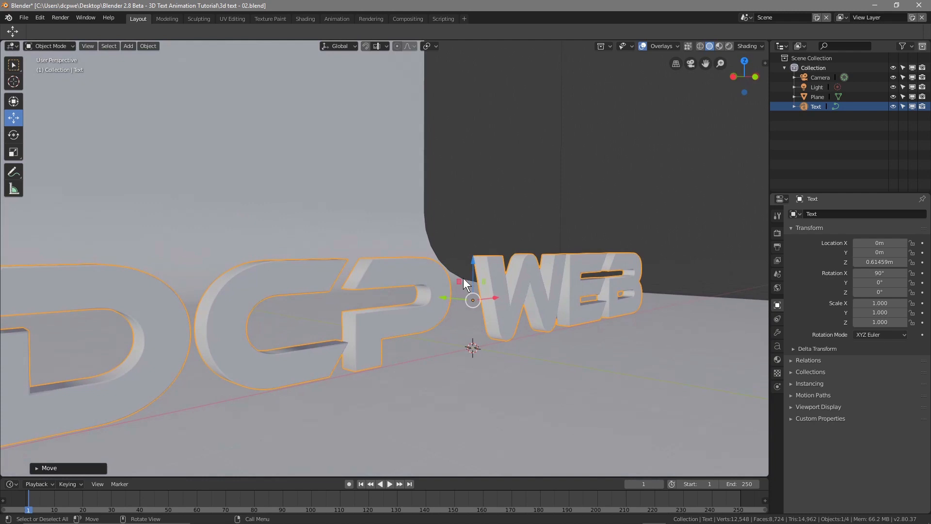
pyautogui.moveTo(472, 264); pyautogui.dragTo(471, 260)
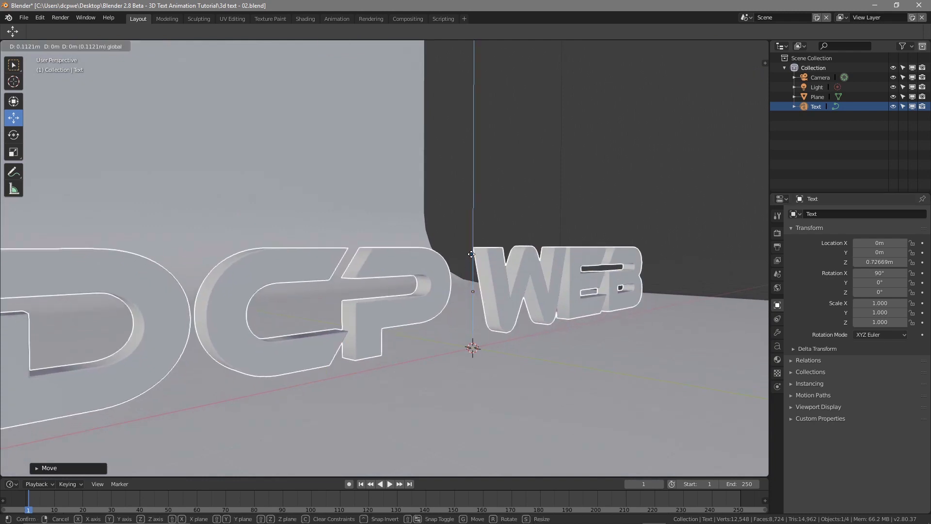
pyautogui.moveTo(398, 382); pyautogui.dragTo(346, 371, button='middle')
pyautogui.moveTo(196, 391); pyautogui.dragTo(191, 413, button='middle')
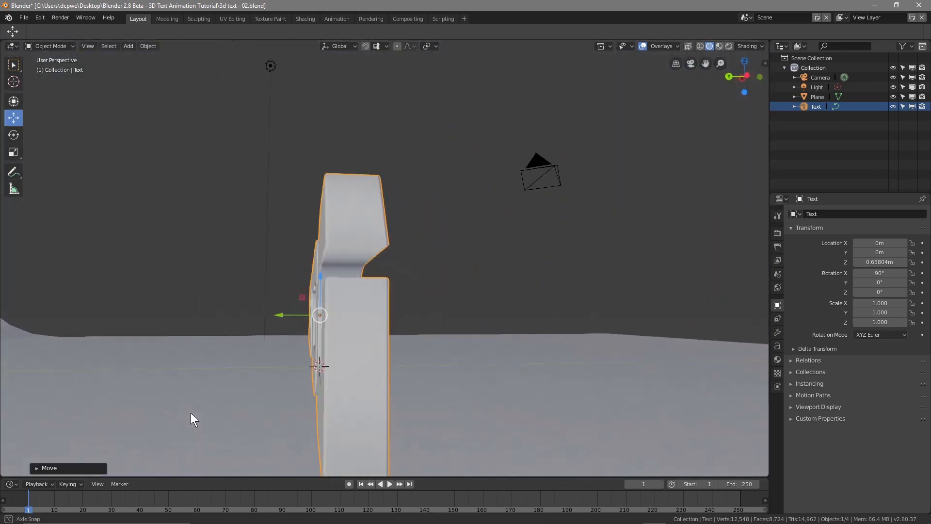
pyautogui.scroll(-4, 191, 419)
pyautogui.moveTo(303, 384); pyautogui.dragTo(299, 384, button='middle')
pyautogui.moveTo(452, 321); pyautogui.dragTo(337, 334, button='middle')
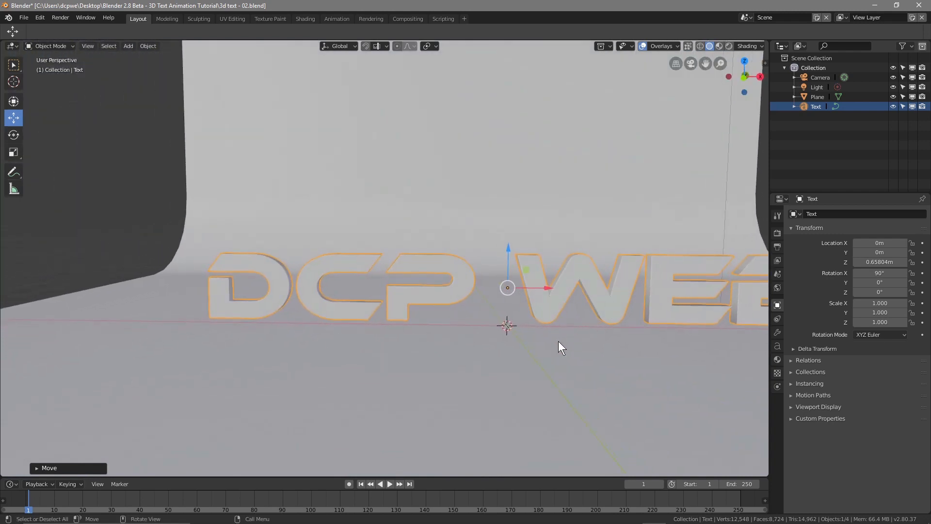
pyautogui.scroll(-1, 512, 354)
pyautogui.moveTo(563, 334); pyautogui.dragTo(579, 343, button='middle')
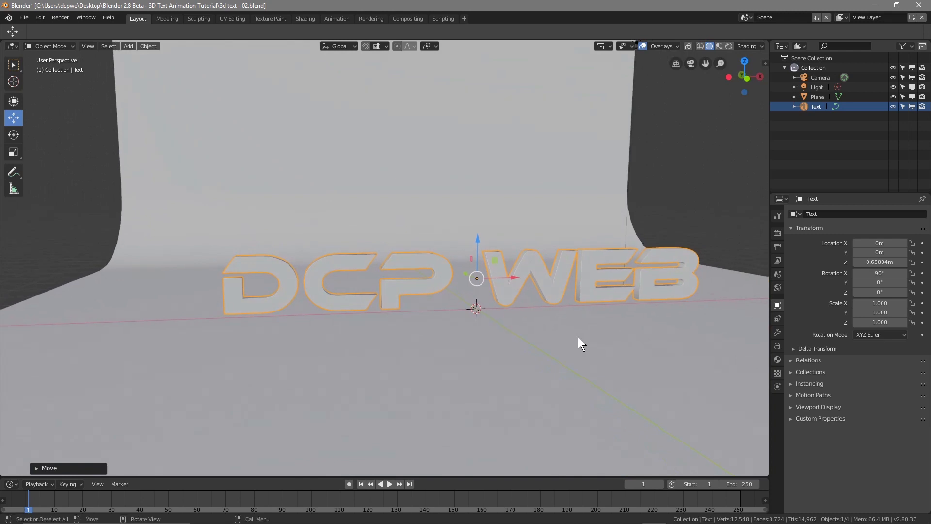
pyautogui.click(23, 18)
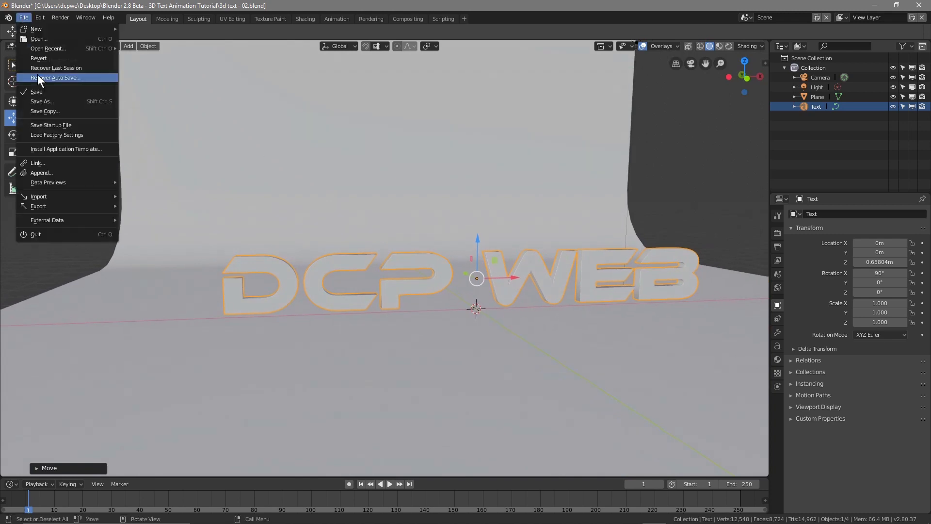
pyautogui.click(42, 92)
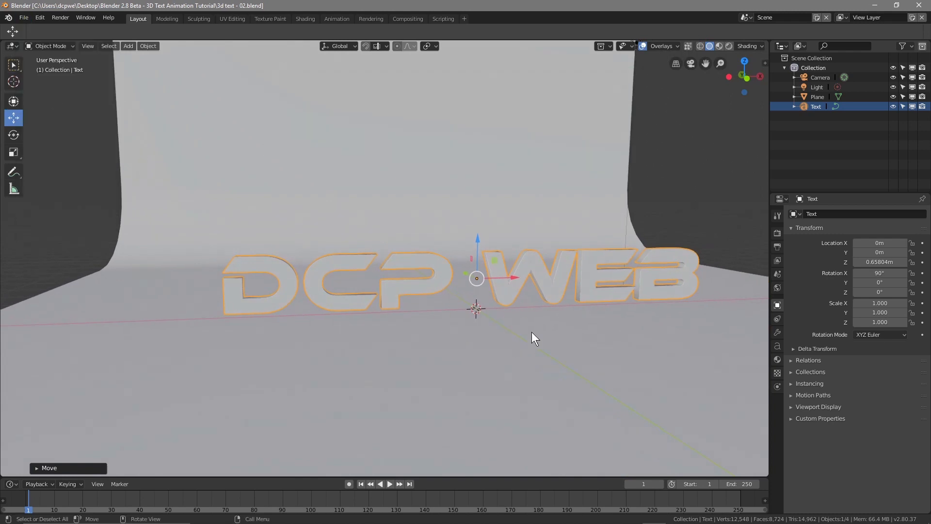
# Step: Duplicate the text in place and move the copy about 0.3 m back along the Y axis, behind the original
pyautogui.moveTo(536, 314); pyautogui.dragTo(474, 324, button='middle')
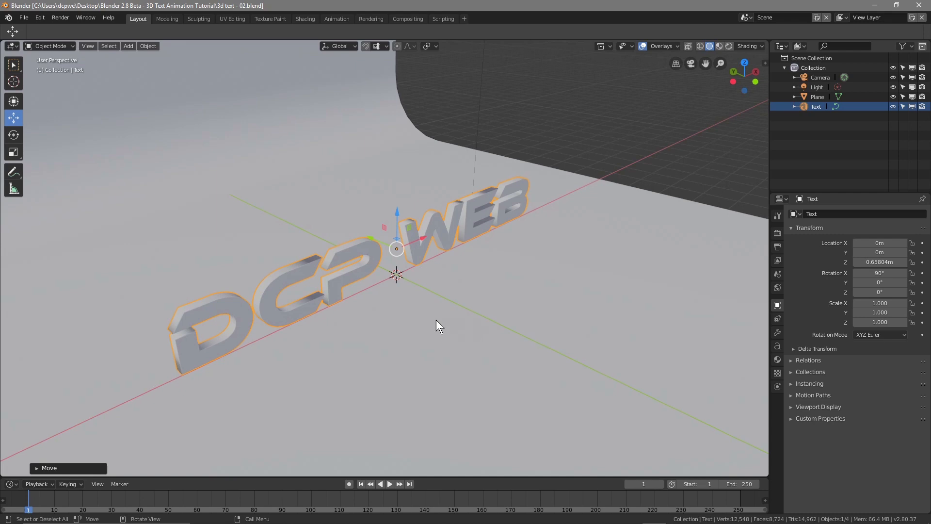
pyautogui.moveTo(382, 311); pyautogui.dragTo(440, 314, button='middle')
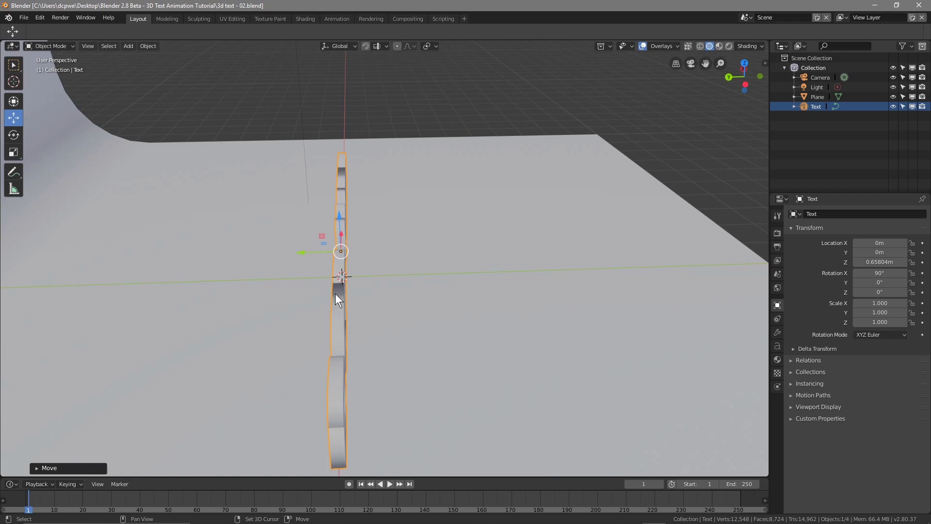
pyautogui.hotkey('shift', 'd')
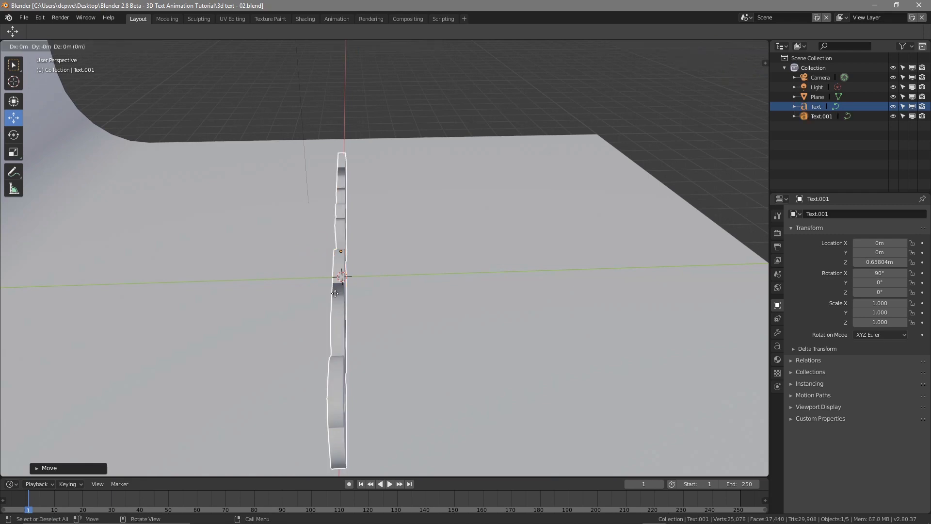
pyautogui.click(335, 293)
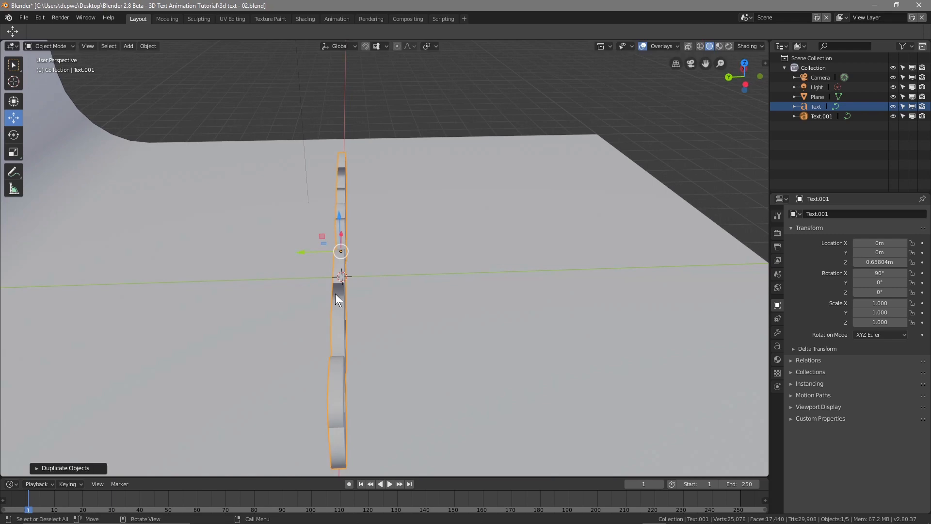
pyautogui.click(820, 116)
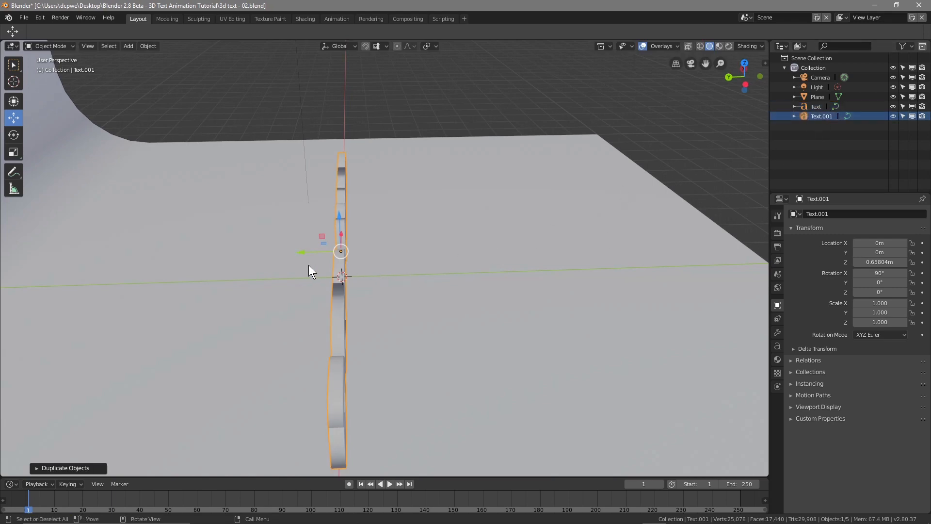
pyautogui.moveTo(299, 253); pyautogui.dragTo(286, 256)
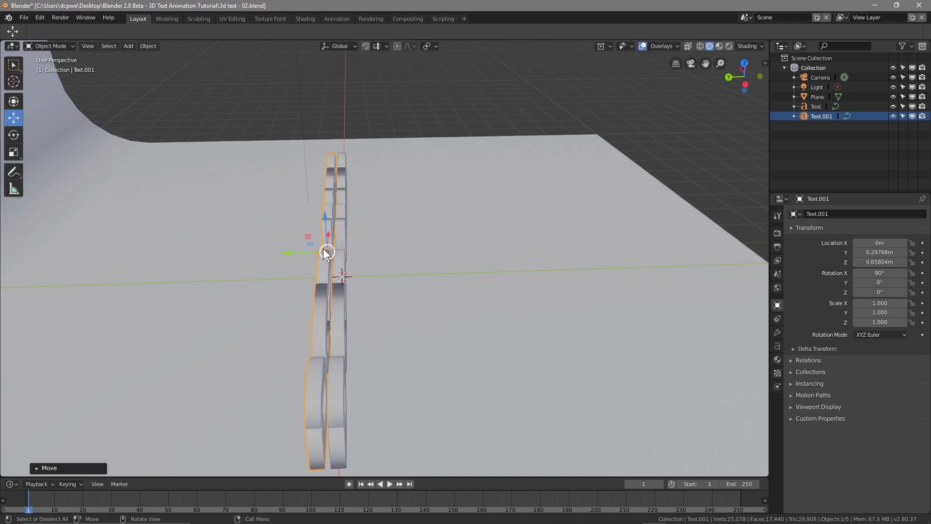
# Step: Set the copy's extrude to 0.01 m and move it along Y close against the back of the original text
pyautogui.click(777, 345)
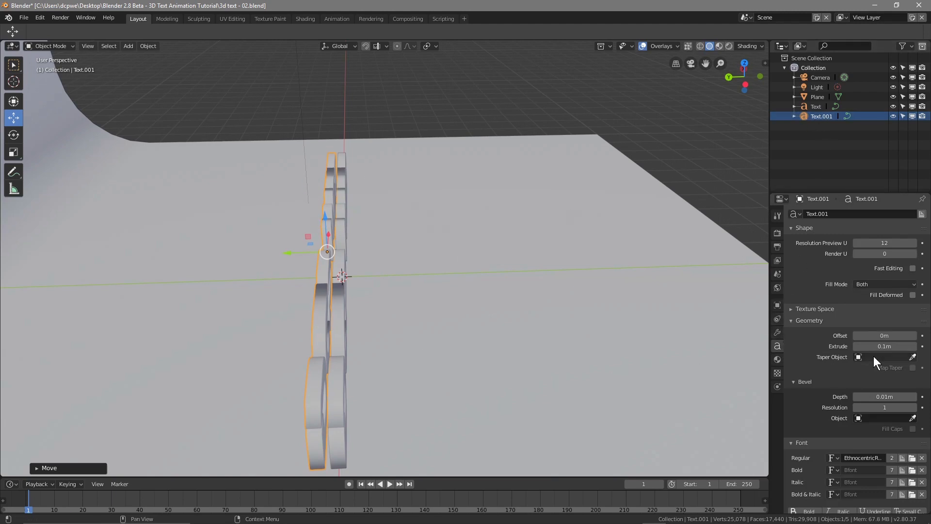
pyautogui.moveTo(858, 345); pyautogui.dragTo(857, 345)
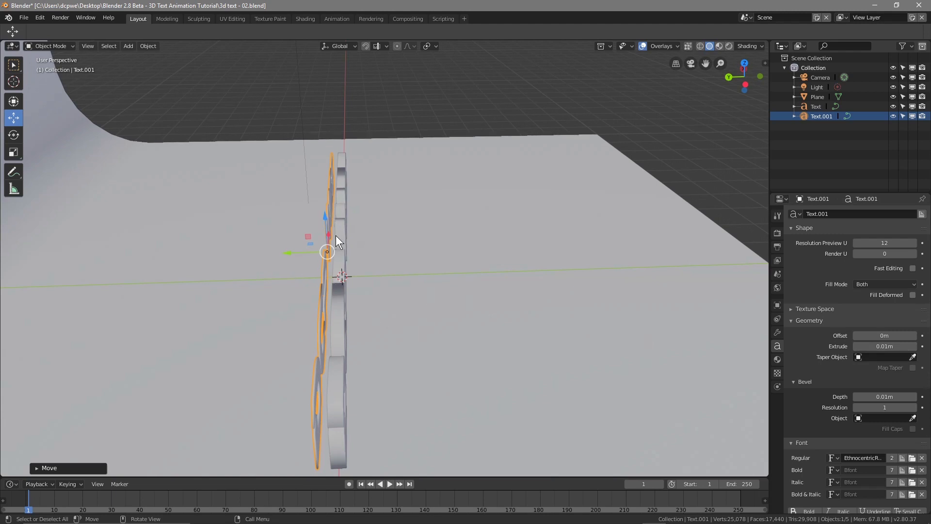
pyautogui.moveTo(342, 276); pyautogui.dragTo(388, 252, button='middle')
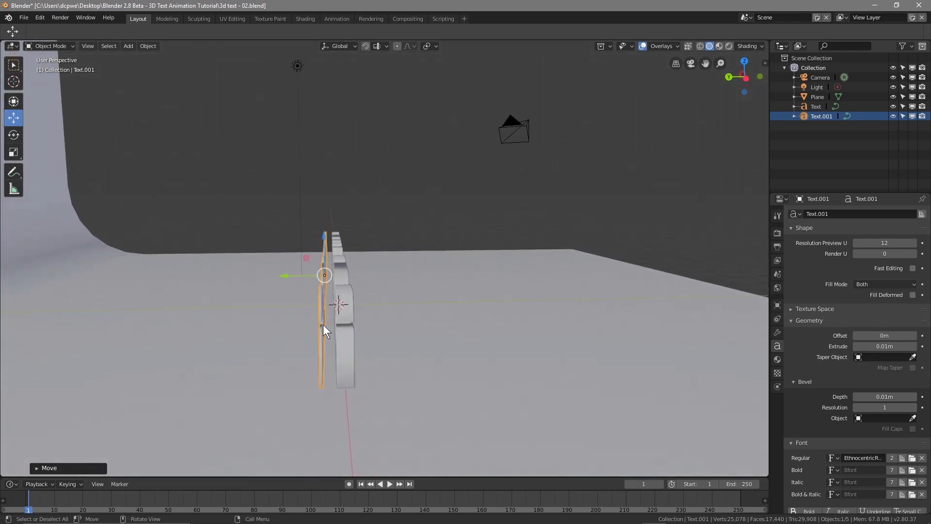
pyautogui.moveTo(284, 275); pyautogui.dragTo(291, 277)
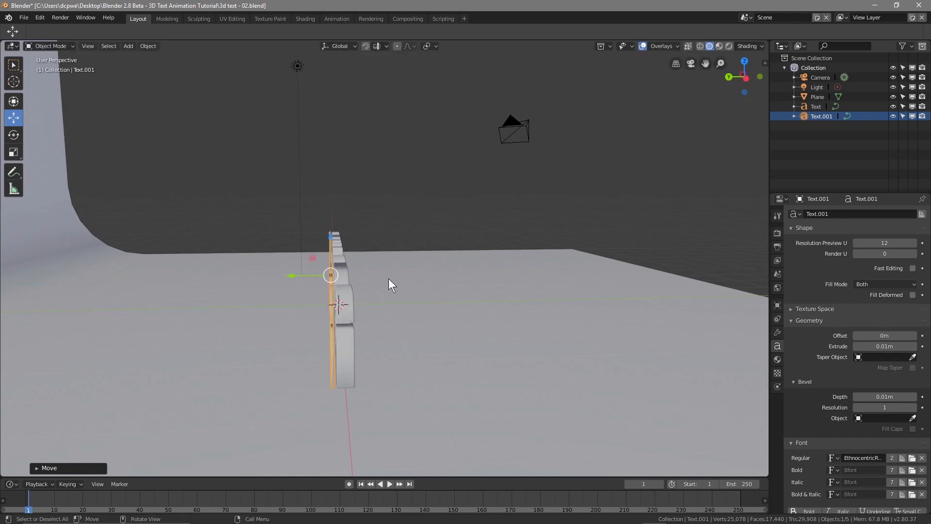
# Step: Check from several angles how the thin copy sits behind the original text, and save the file
pyautogui.moveTo(390, 372); pyautogui.dragTo(400, 395, button='middle')
pyautogui.scroll(5, 380, 342)
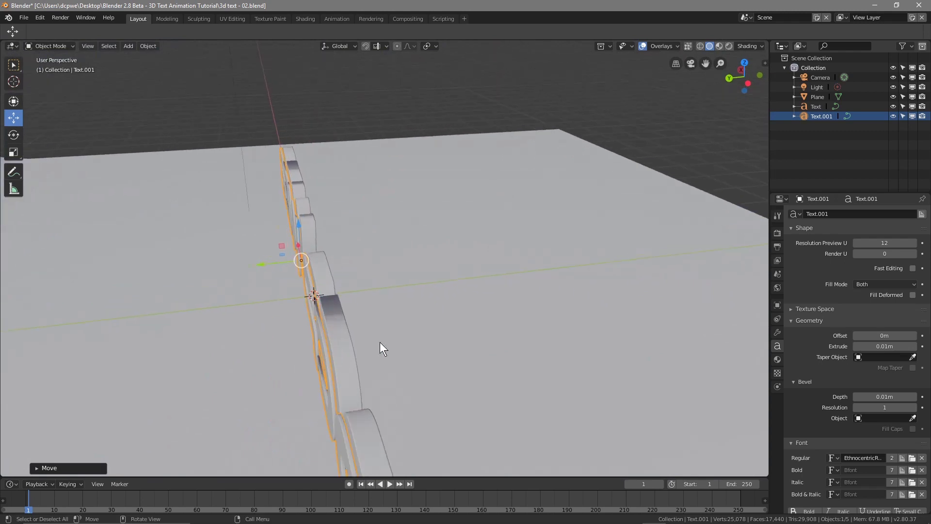
pyautogui.moveTo(224, 295); pyautogui.dragTo(328, 322, button='middle')
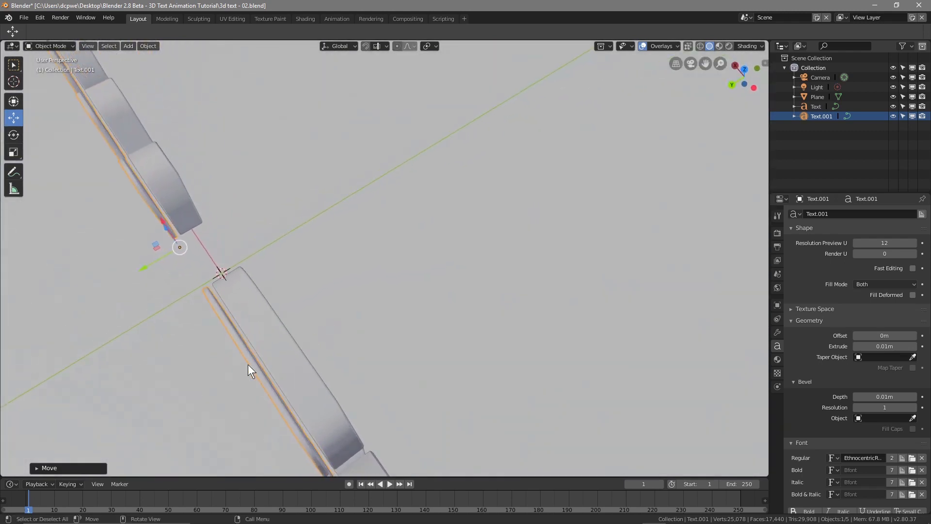
pyautogui.moveTo(479, 325); pyautogui.dragTo(407, 273, button='middle')
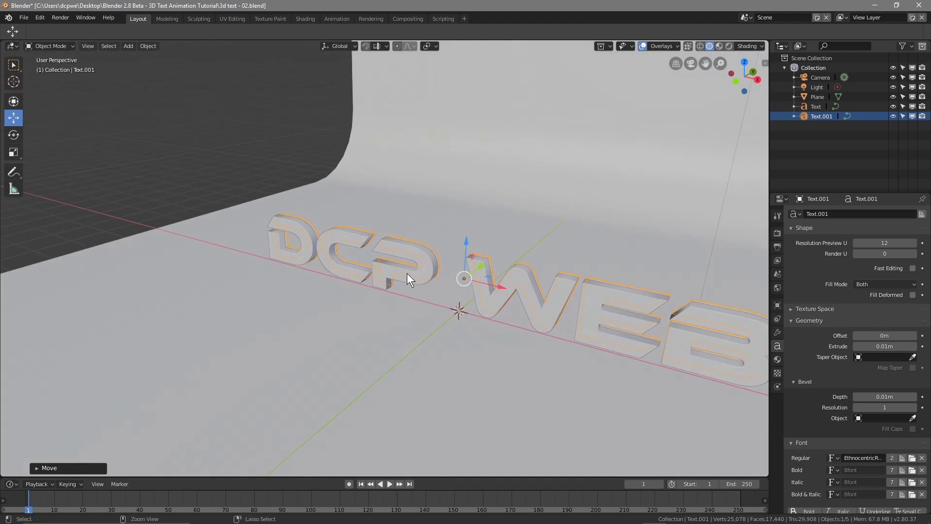
pyautogui.hotkey('ctrl', 's')
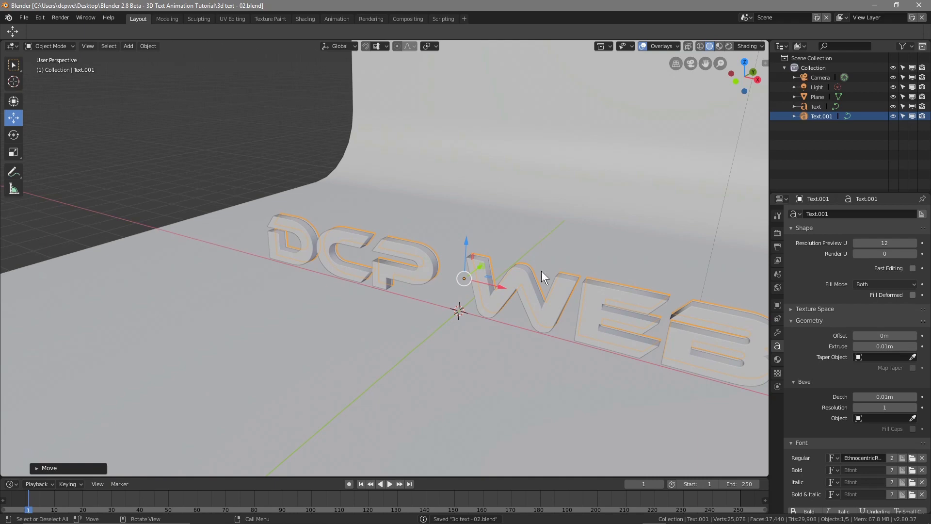
# Step: Render the current frame through the camera to inspect the text and its shadows, and close the render result
pyautogui.scroll(-10, 509, 357)
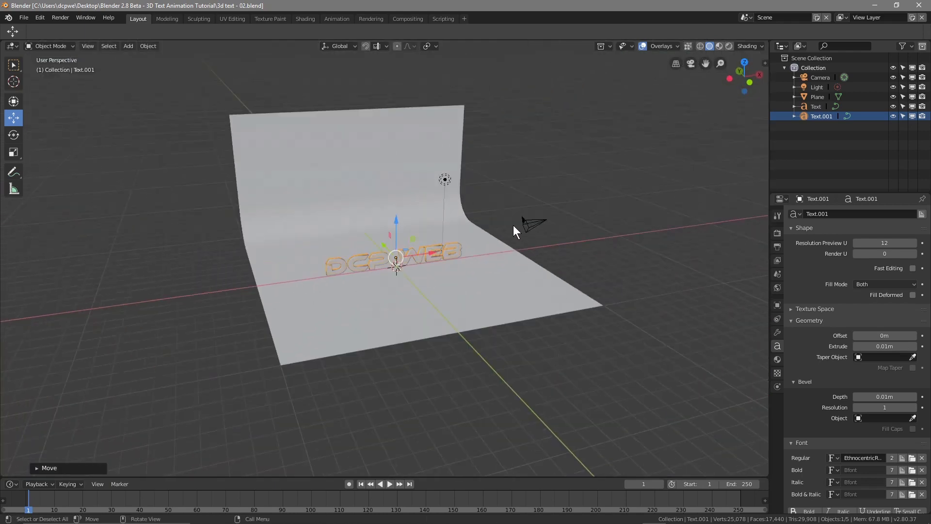
pyautogui.moveTo(450, 280); pyautogui.dragTo(397, 249, button='middle')
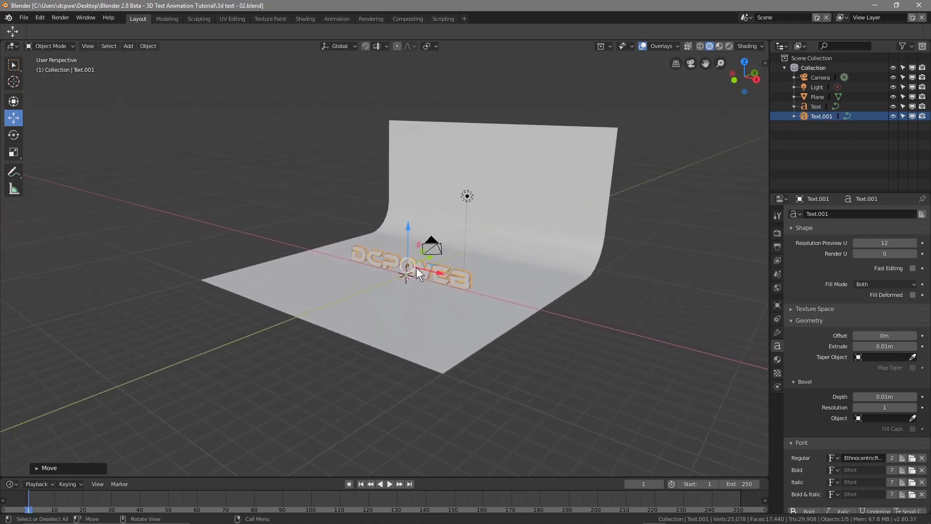
pyautogui.press('F12')
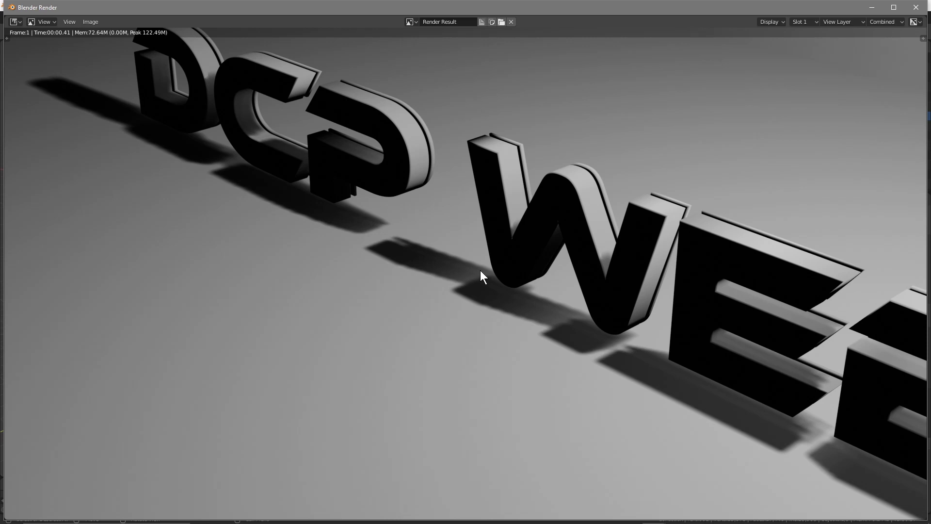
pyautogui.click(917, 8)
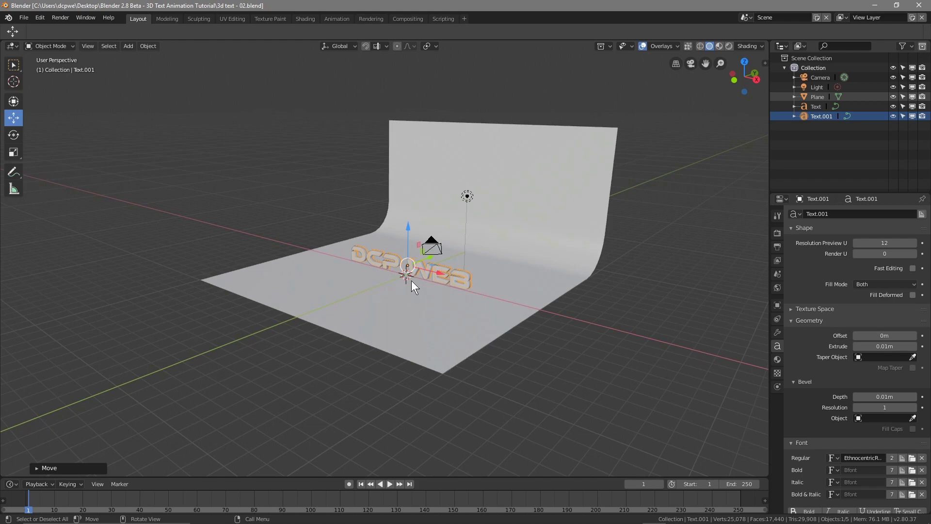
# Step: Add a new material to the original front text and set its base color to a saturated magenta pink
pyautogui.scroll(6, 411, 281)
pyautogui.moveTo(421, 325); pyautogui.dragTo(512, 333, button='middle')
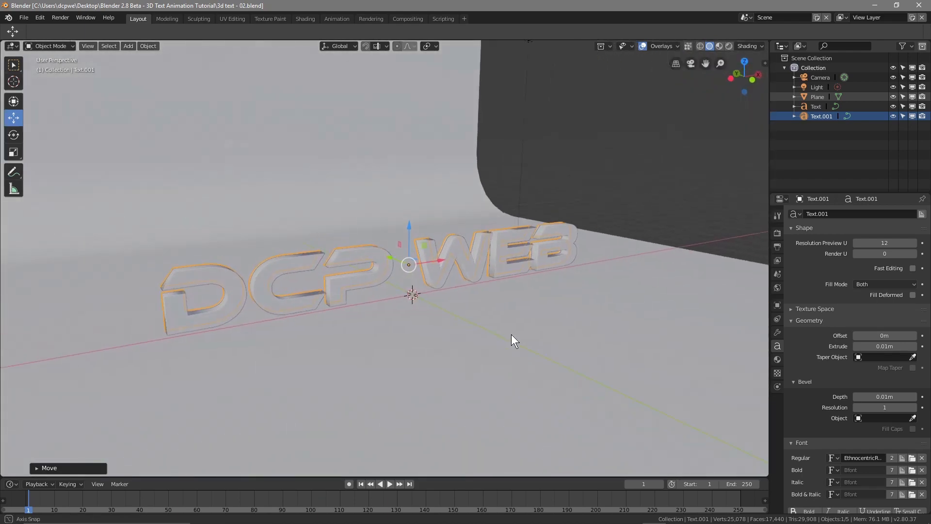
pyautogui.click(817, 107)
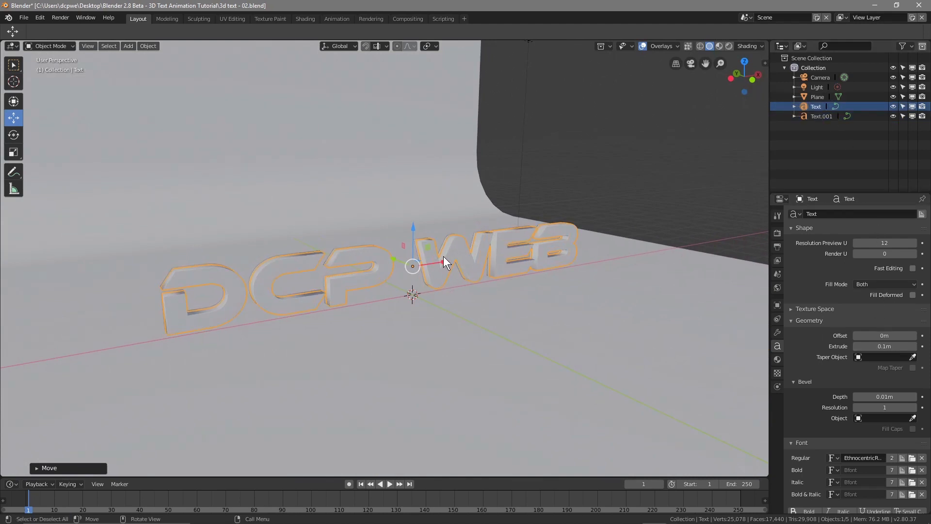
pyautogui.click(778, 359)
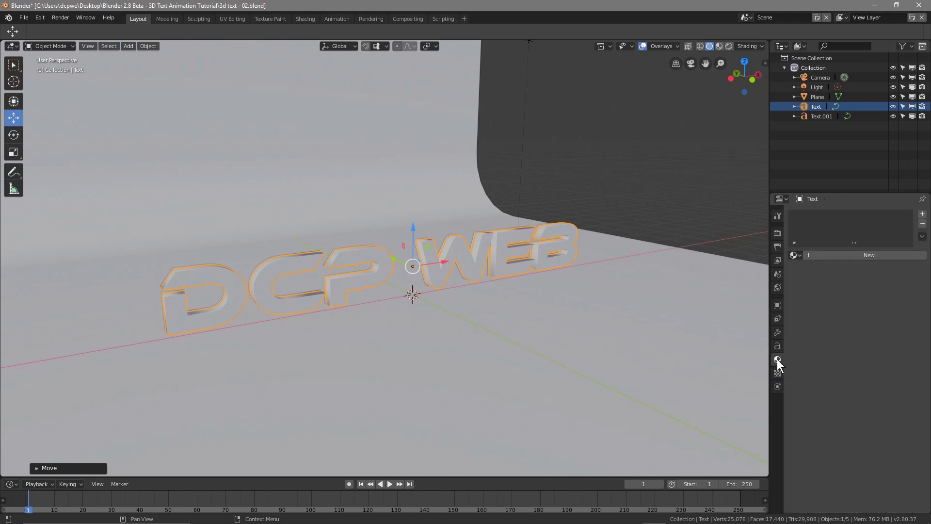
pyautogui.click(857, 254)
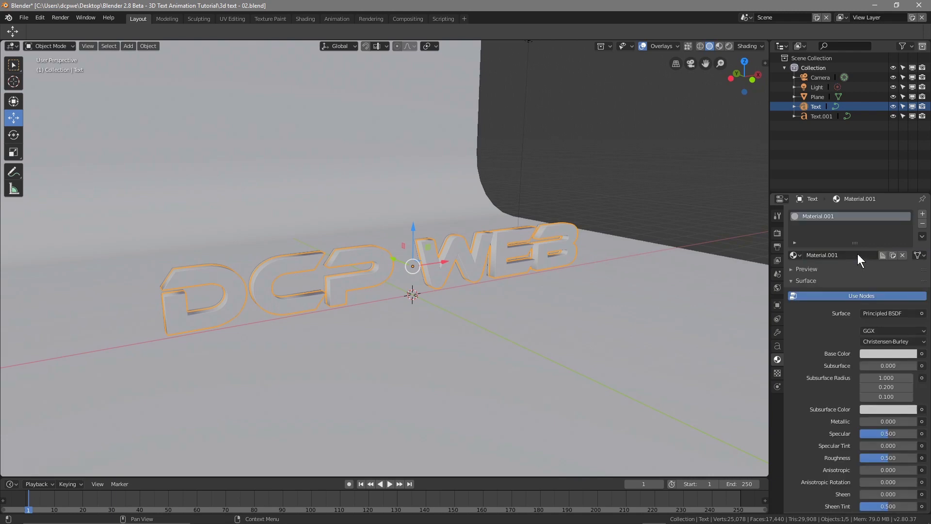
pyautogui.click(878, 354)
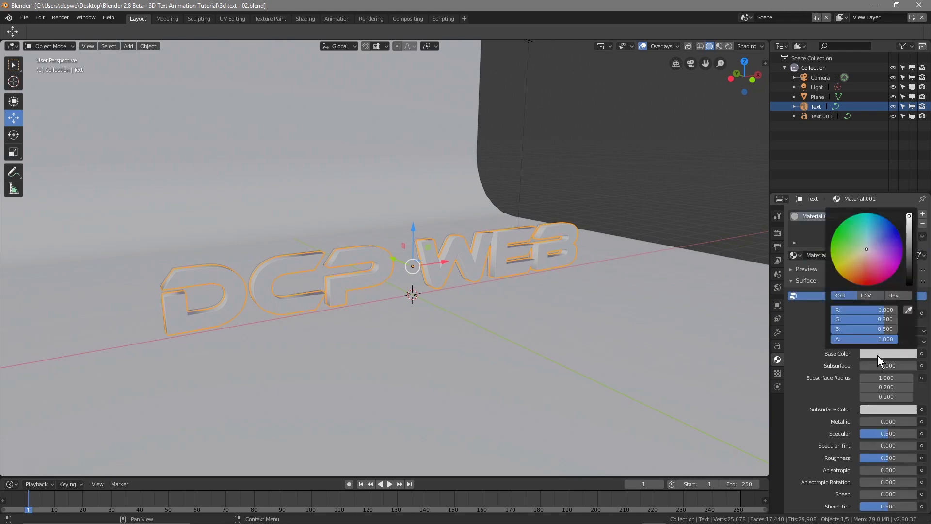
pyautogui.moveTo(865, 252)
pyautogui.mouseDown()
pyautogui.moveTo(892, 270)
pyautogui.moveTo(888, 279)
pyautogui.mouseUp()
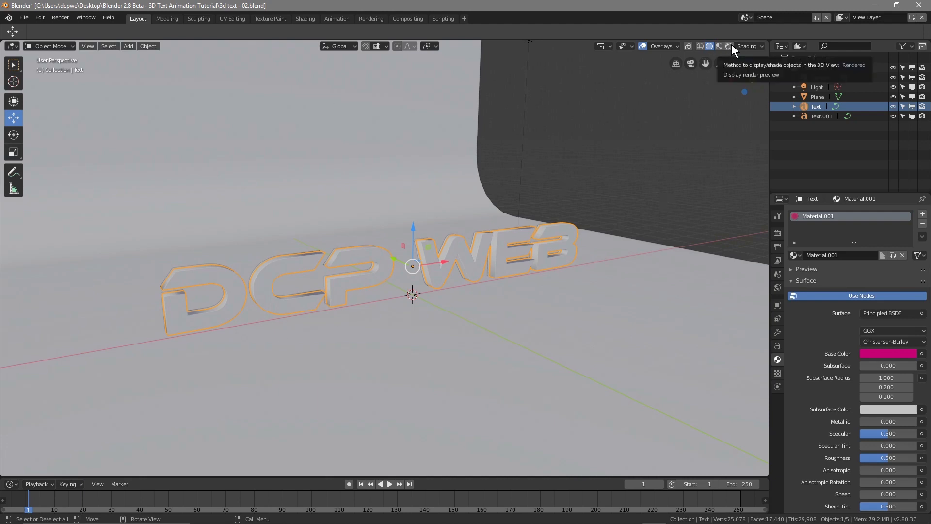
# Step: Compare the wireframe, solid and LookDev shading modes, and switch the viewport to rendered shading to inspect the text from front and back
pyautogui.click(700, 46)
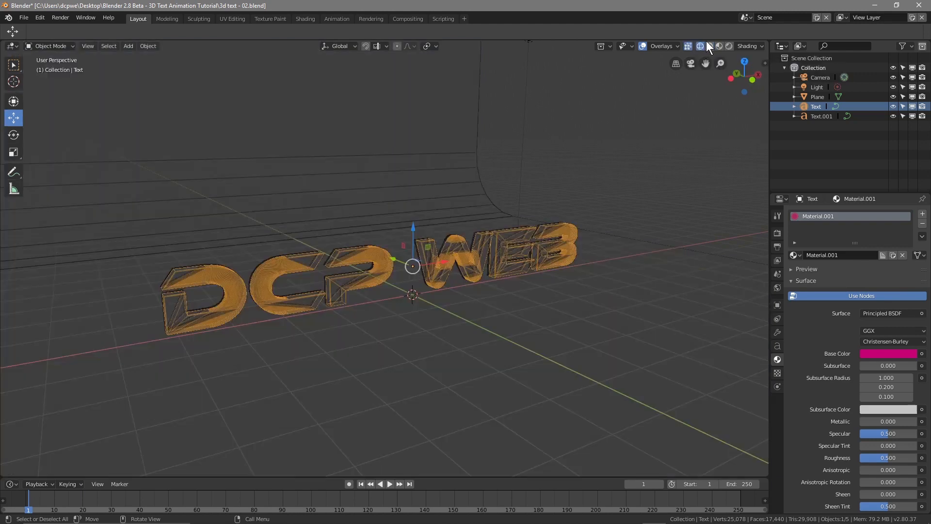
pyautogui.click(709, 45)
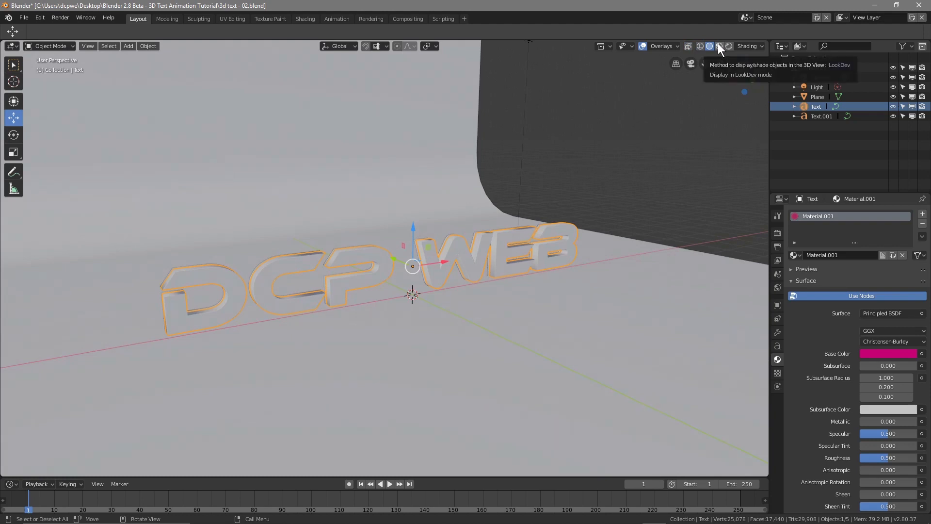
pyautogui.click(719, 46)
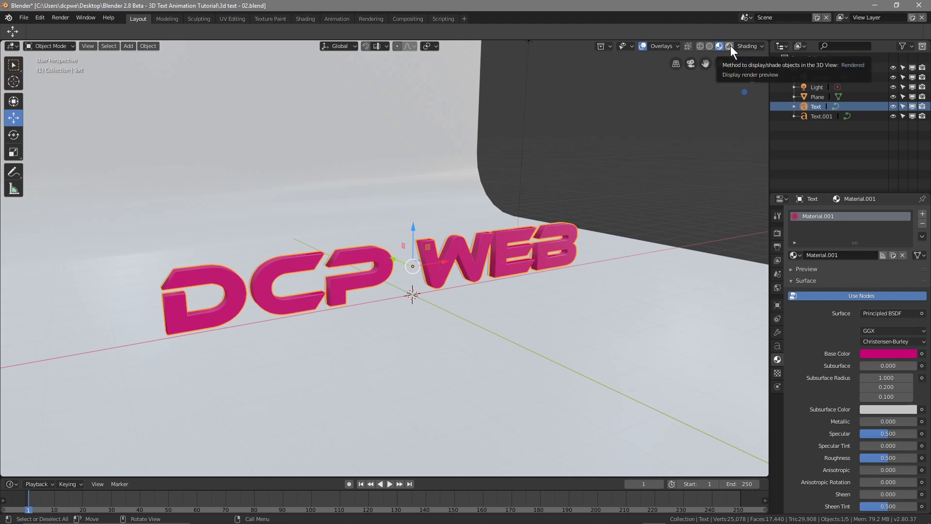
pyautogui.click(730, 46)
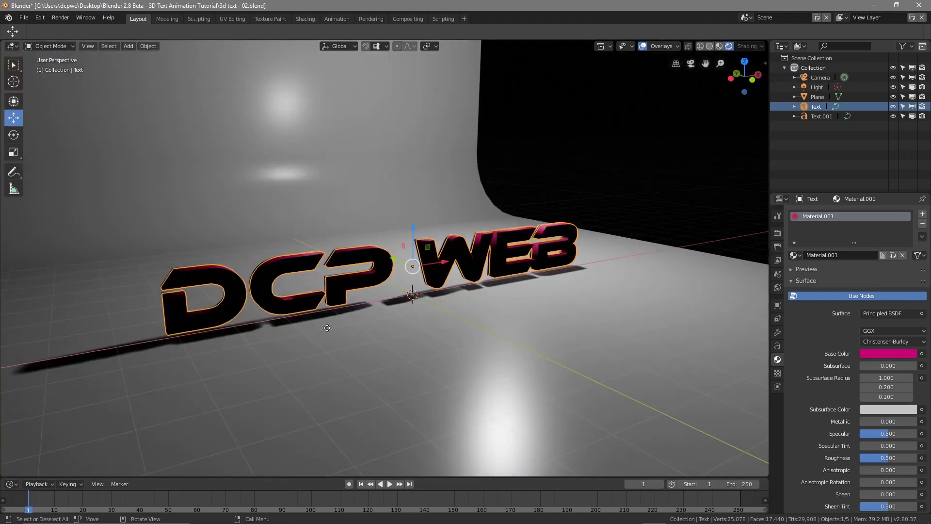
pyautogui.moveTo(563, 307); pyautogui.dragTo(529, 307, button='middle')
pyautogui.scroll(-3, 528, 307)
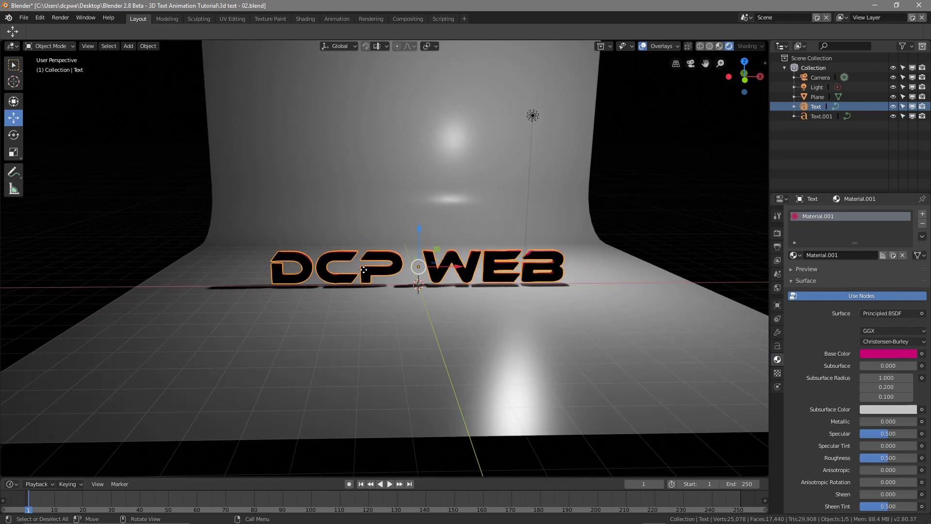
pyautogui.scroll(3, 364, 269)
pyautogui.moveTo(399, 284); pyautogui.dragTo(433, 305, button='middle')
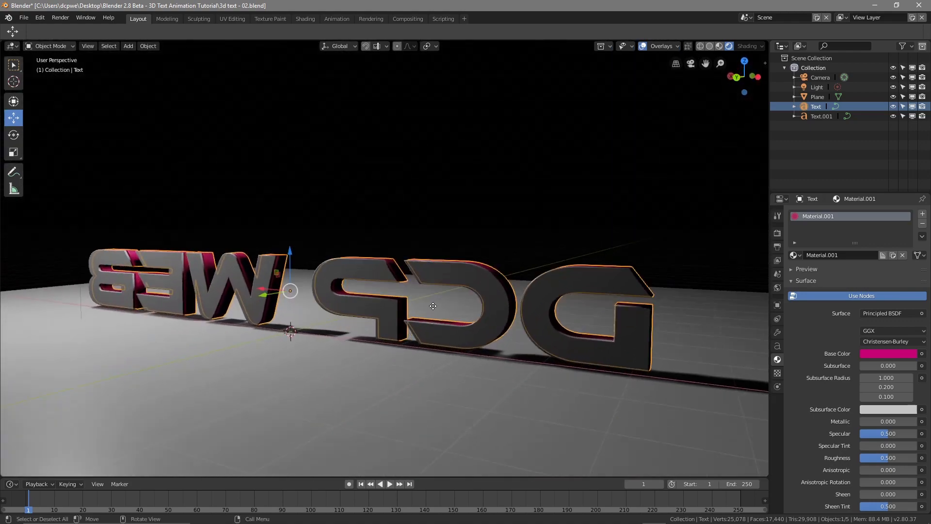
pyautogui.moveTo(510, 237); pyautogui.dragTo(367, 267, button='middle')
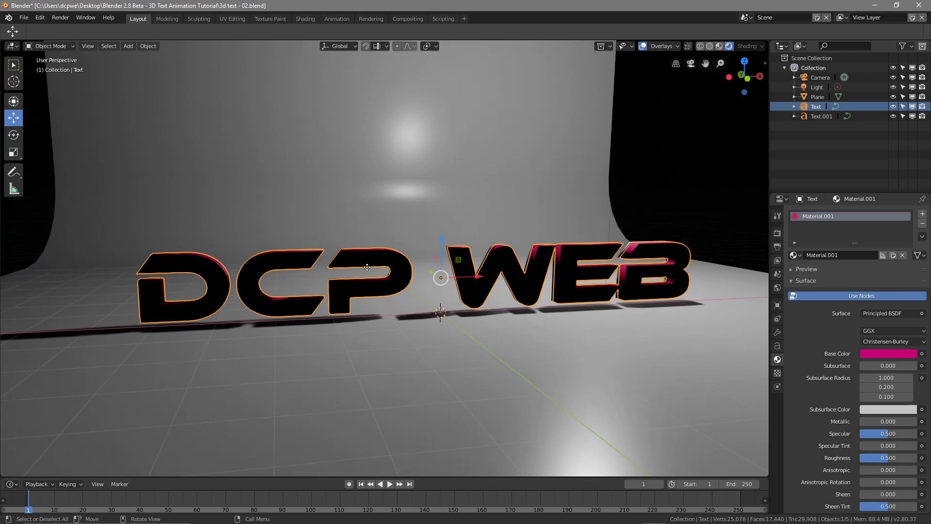
# Step: Move the point light in the top view from behind the text to just in front of its center
pyautogui.press('KP_7')
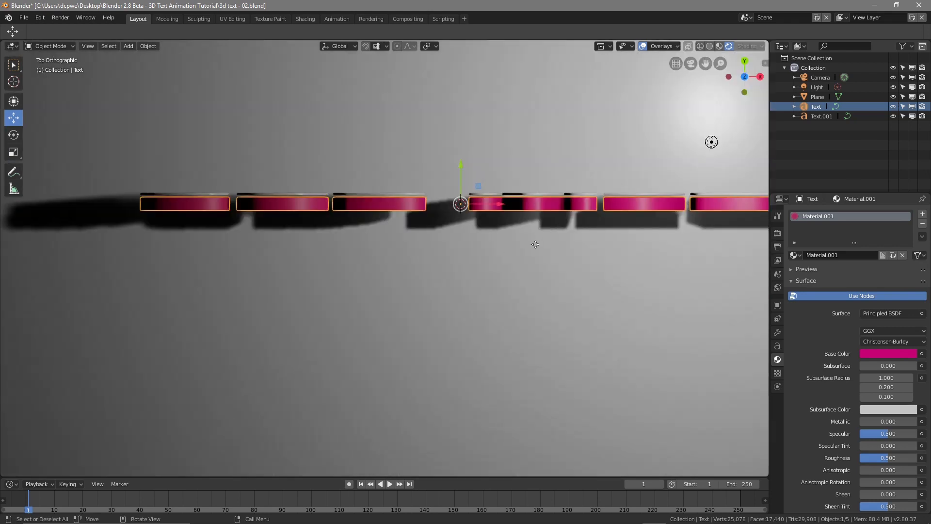
pyautogui.scroll(-4, 536, 241)
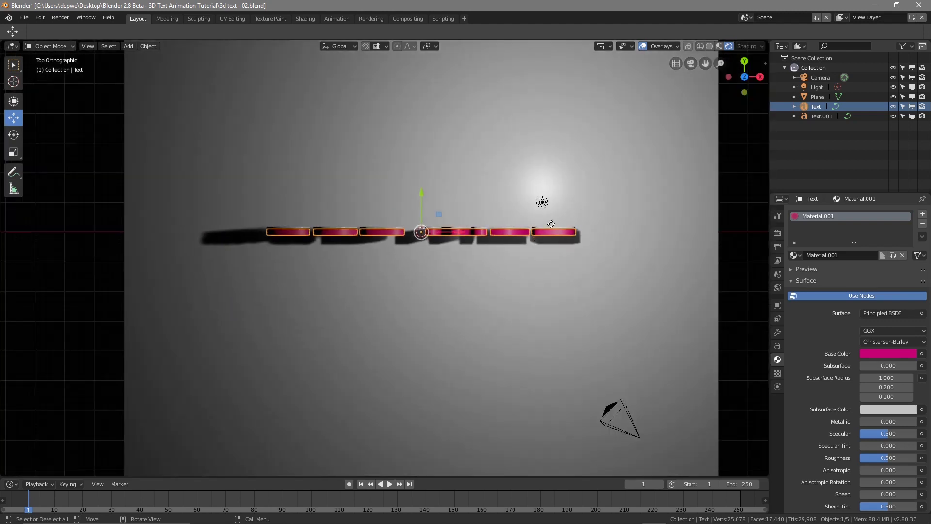
pyautogui.click(542, 202)
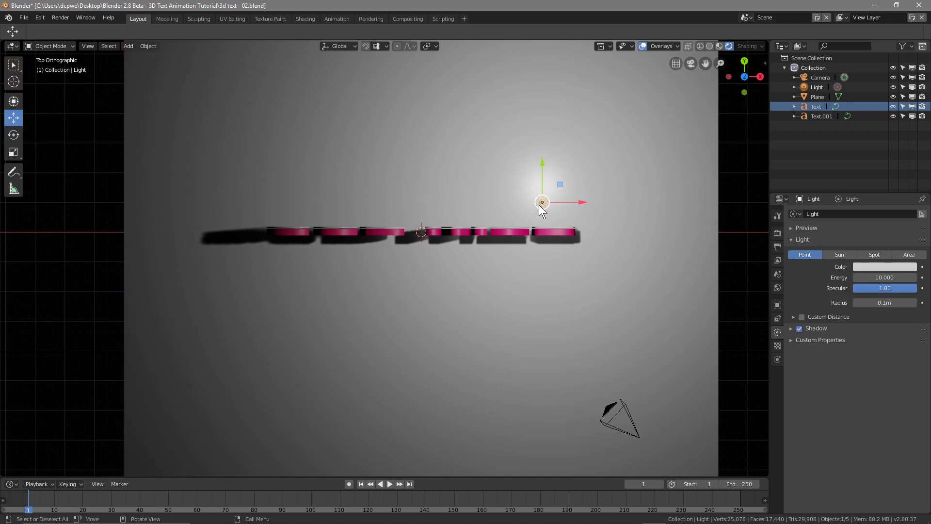
pyautogui.scroll(3, 540, 202)
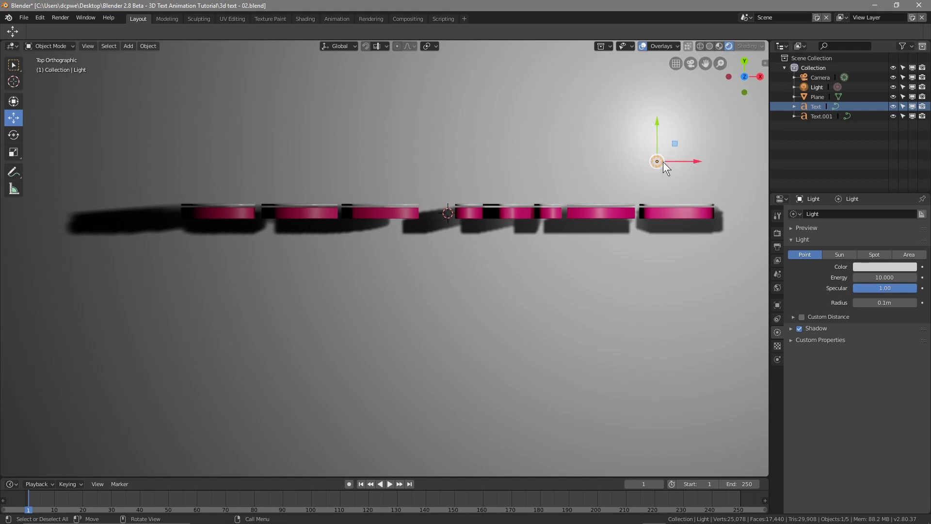
pyautogui.moveTo(654, 163); pyautogui.dragTo(438, 263)
# Step: Lower the point light along the Z axis to a little above the text so its front face is lit
pyautogui.moveTo(400, 321); pyautogui.dragTo(341, 217, button='middle')
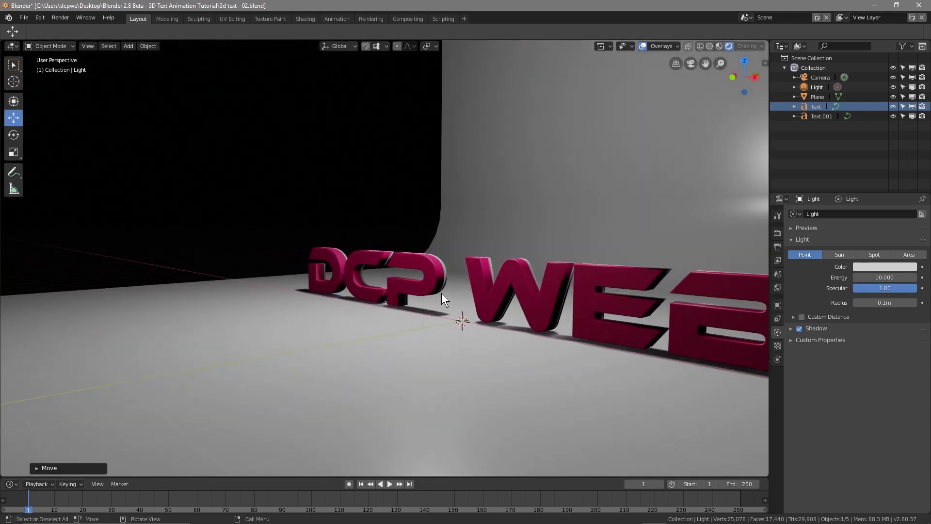
pyautogui.moveTo(524, 349); pyautogui.dragTo(531, 356, button='middle')
pyautogui.moveTo(558, 355); pyautogui.dragTo(591, 364, button='middle')
pyautogui.scroll(-3, 403, 194)
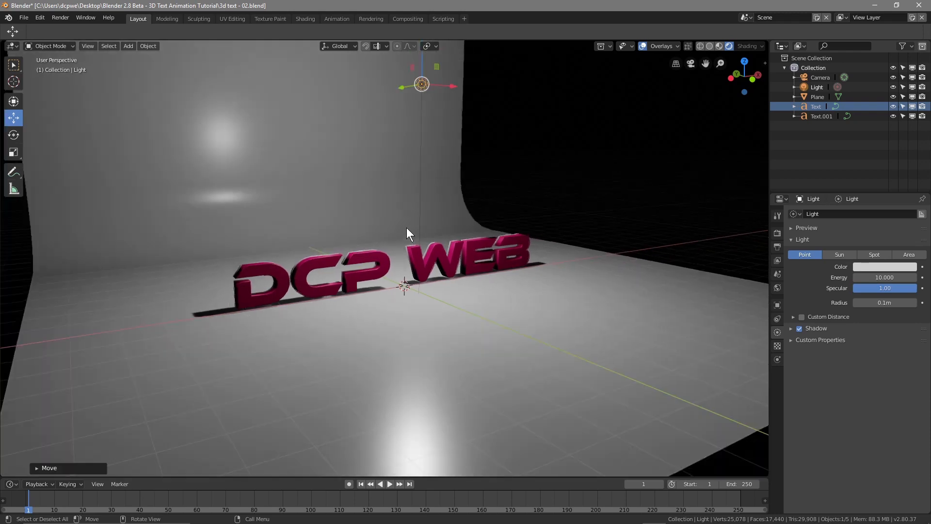
pyautogui.moveTo(421, 57); pyautogui.dragTo(443, 291)
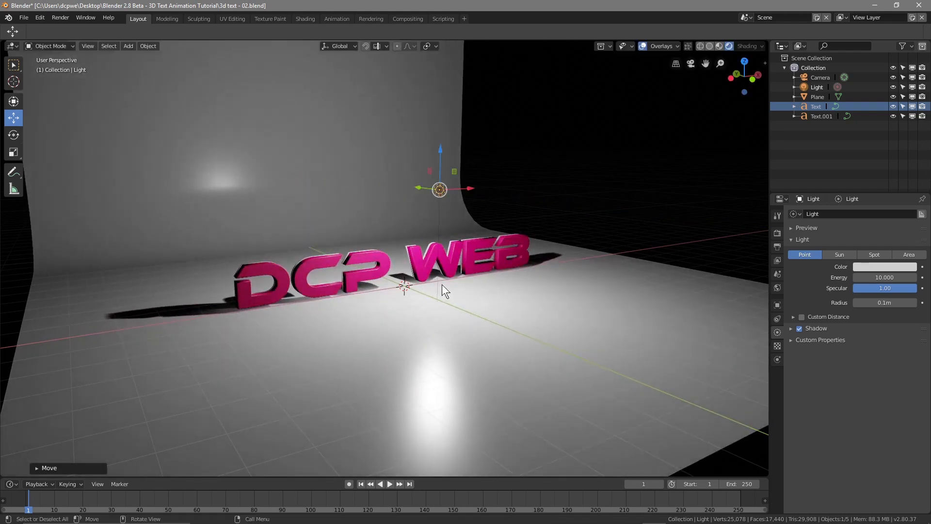
# Step: Try the Cycles render engine to compare the viewport lighting, and return to Eevee
pyautogui.click(777, 233)
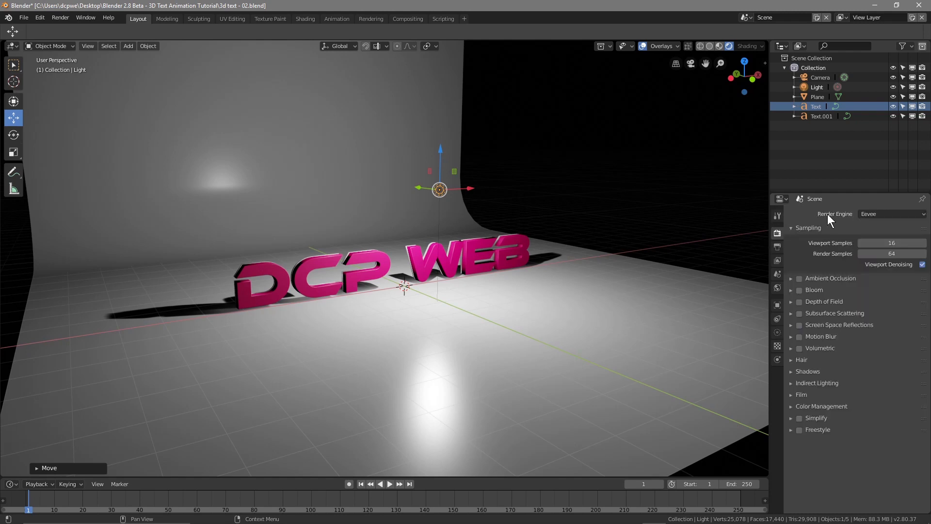
pyautogui.click(873, 214)
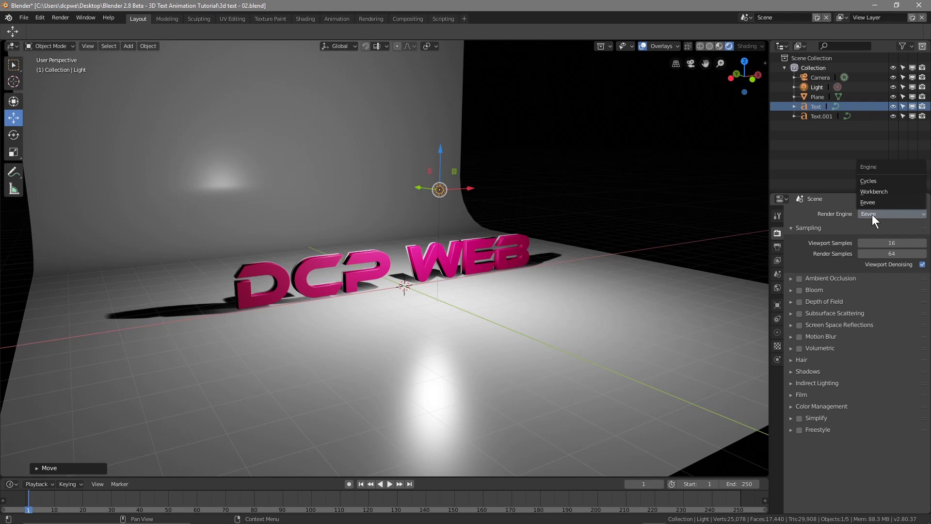
pyautogui.click(876, 183)
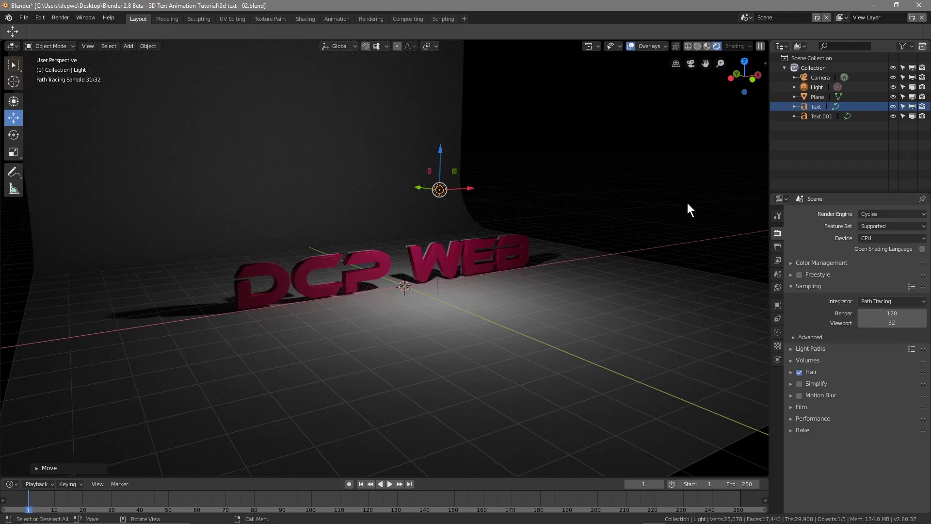
pyautogui.click(884, 214)
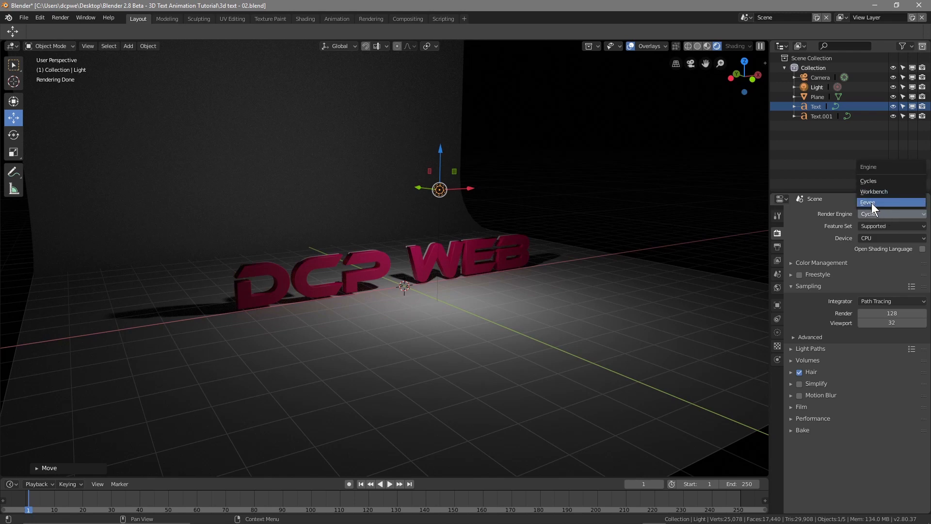
pyautogui.click(872, 203)
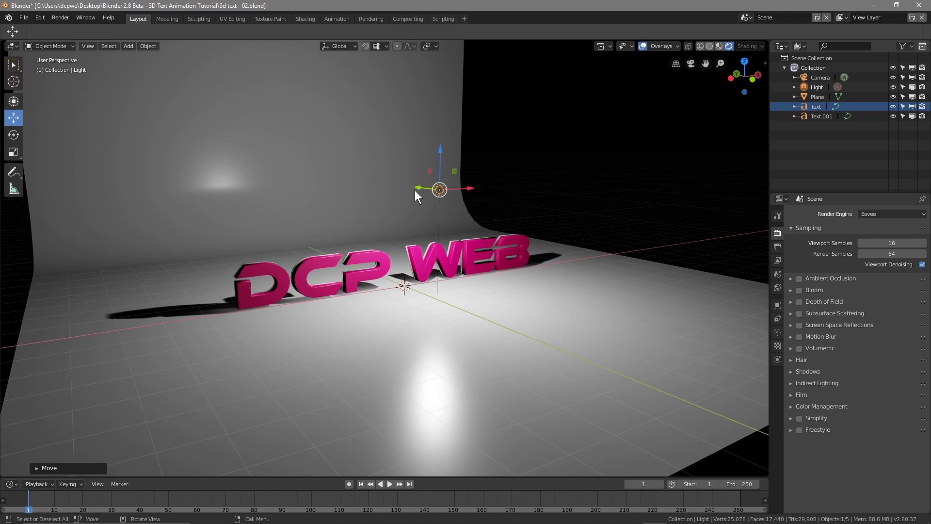
# Step: Move the point light slightly closer to the text along Y and raise it slightly along Z
pyautogui.moveTo(417, 186)
pyautogui.mouseDown()
pyautogui.moveTo(531, 210)
pyautogui.moveTo(359, 180)
pyautogui.moveTo(349, 162)
pyautogui.moveTo(407, 181)
pyautogui.mouseUp()
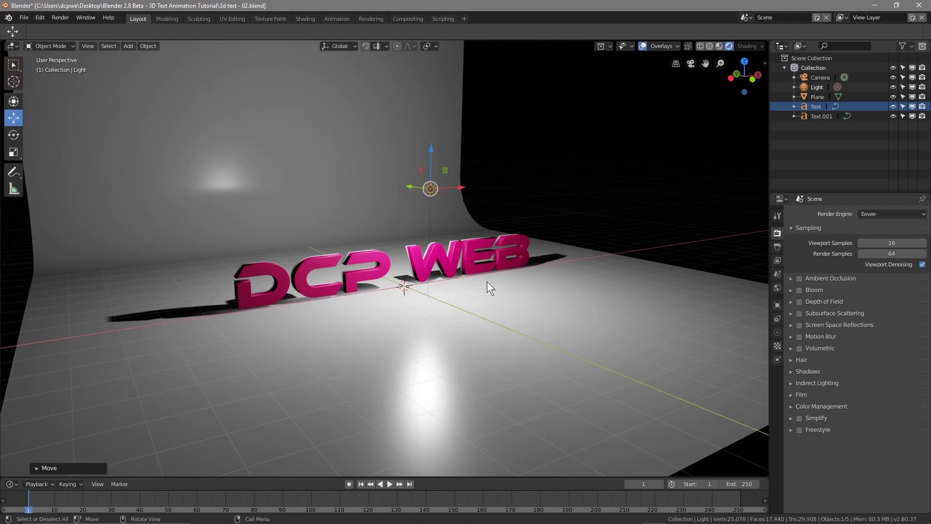
pyautogui.press('KP_7')
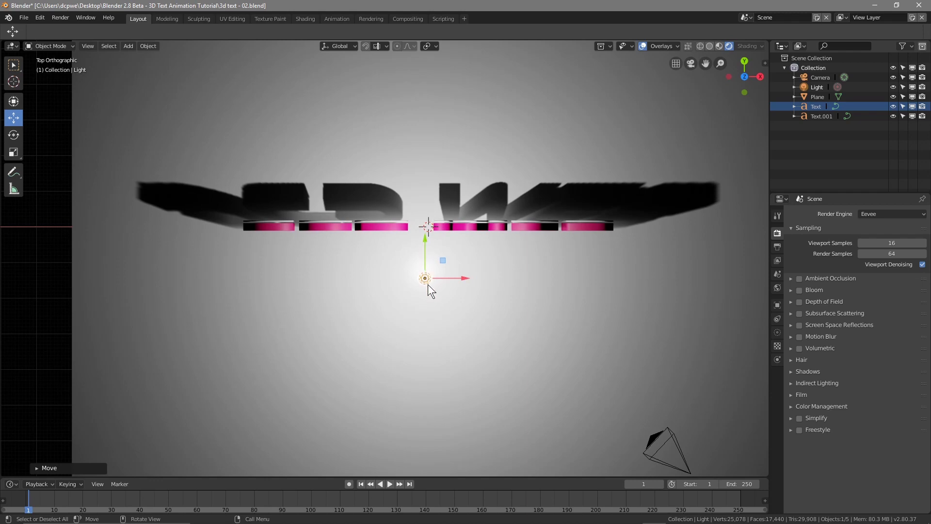
pyautogui.moveTo(426, 282); pyautogui.dragTo(469, 285, button='middle')
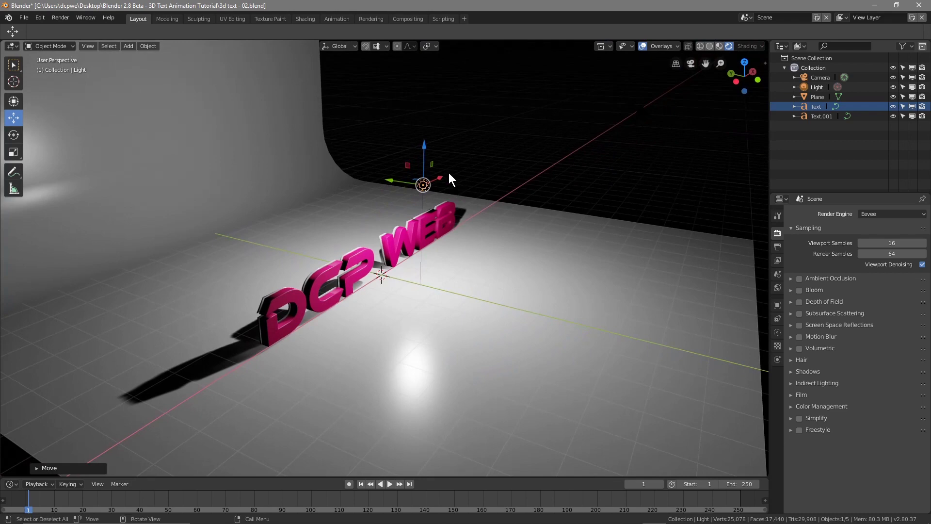
pyautogui.moveTo(424, 144)
pyautogui.mouseDown()
pyautogui.moveTo(428, 167)
pyautogui.moveTo(428, 138)
pyautogui.mouseUp()
pyautogui.moveTo(453, 284); pyautogui.dragTo(507, 271, button='middle')
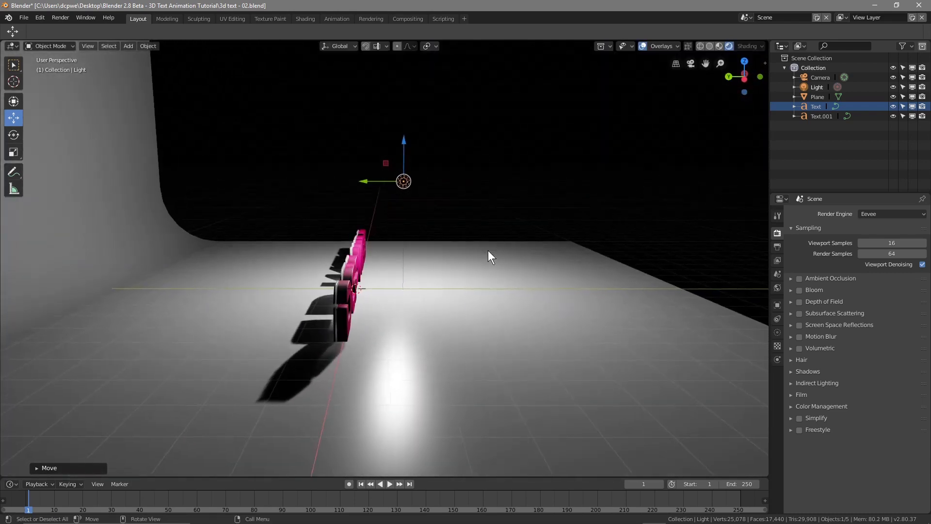
pyautogui.moveTo(330, 263); pyautogui.dragTo(489, 303, button='middle')
pyautogui.scroll(3, 492, 305)
pyautogui.moveTo(501, 374); pyautogui.dragTo(585, 358, button='middle')
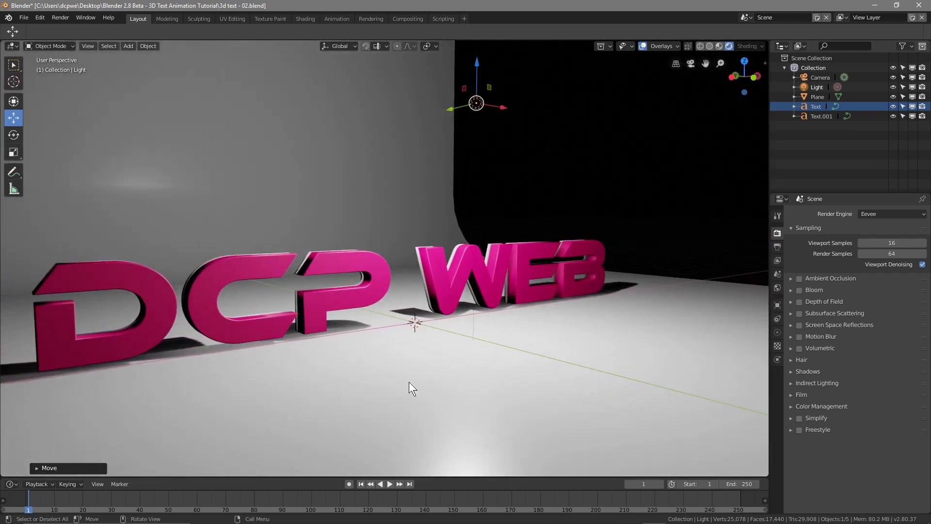
pyautogui.moveTo(381, 365); pyautogui.dragTo(464, 395, button='middle')
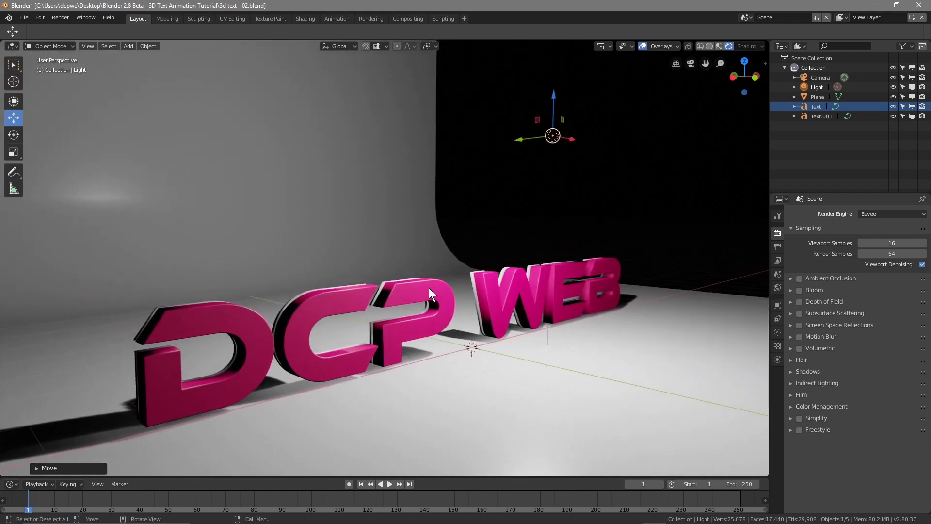
# Step: Save the file, and raise both text objects together slightly along the Z axis so they float above the floor
pyautogui.click(24, 18)
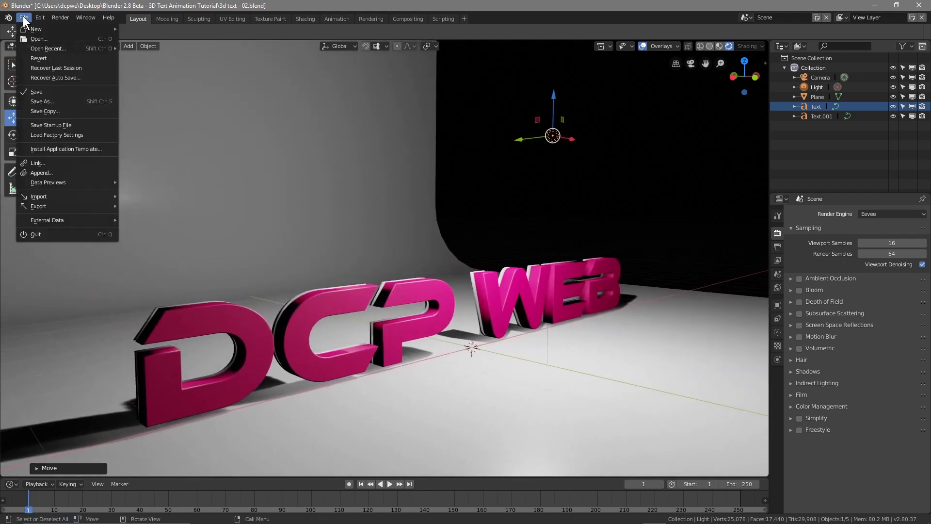
pyautogui.click(42, 92)
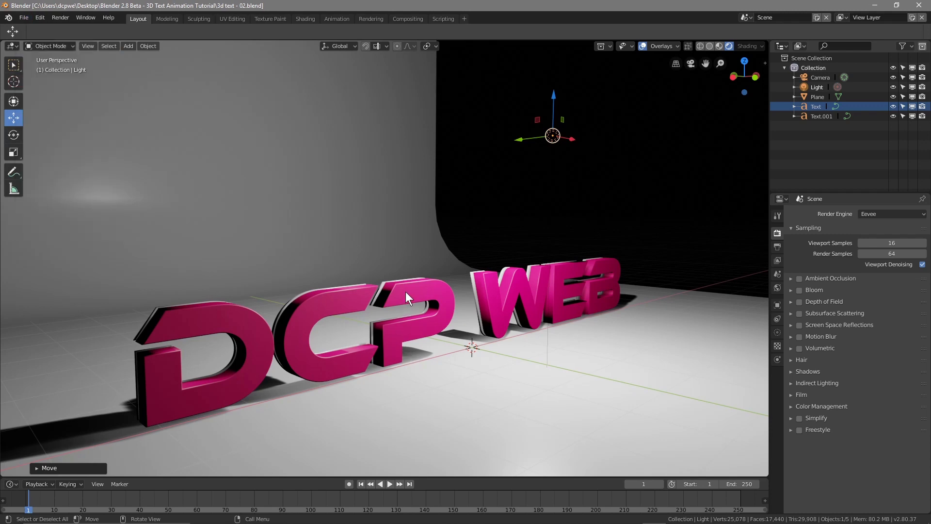
pyautogui.click(819, 116)
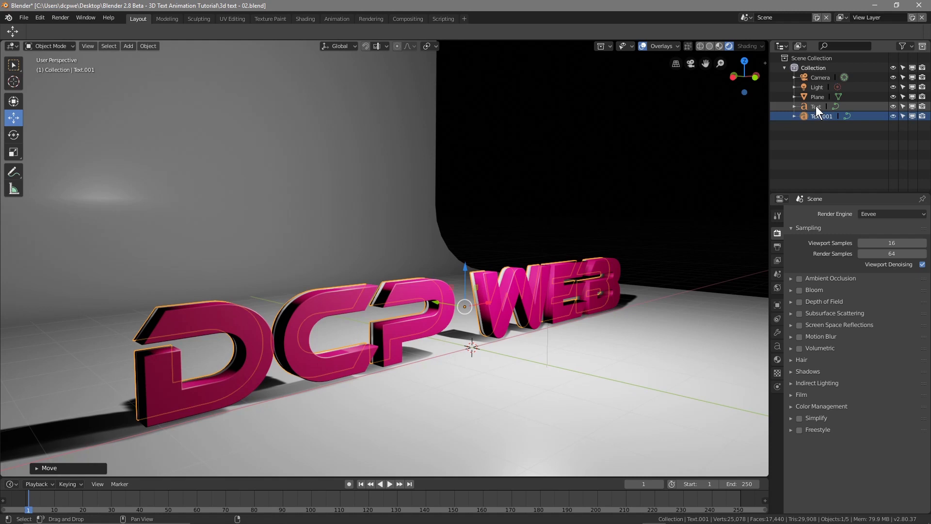
pyautogui.keyDown('ctrl'); pyautogui.click(816, 106); pyautogui.keyUp('ctrl')
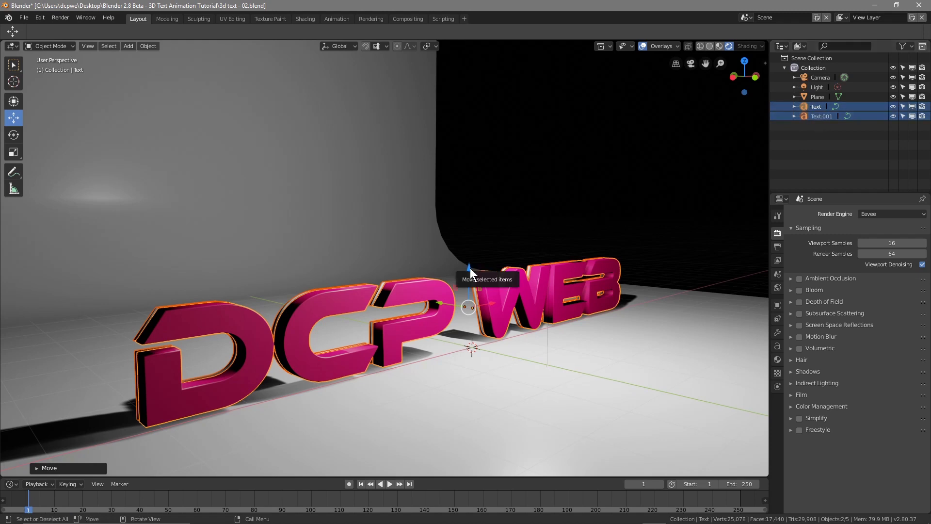
pyautogui.moveTo(469, 266); pyautogui.dragTo(498, 259)
# Step: Examine the floating text and the shadows it casts on the floor from the front and both sides
pyautogui.moveTo(324, 391); pyautogui.dragTo(376, 375, button='middle')
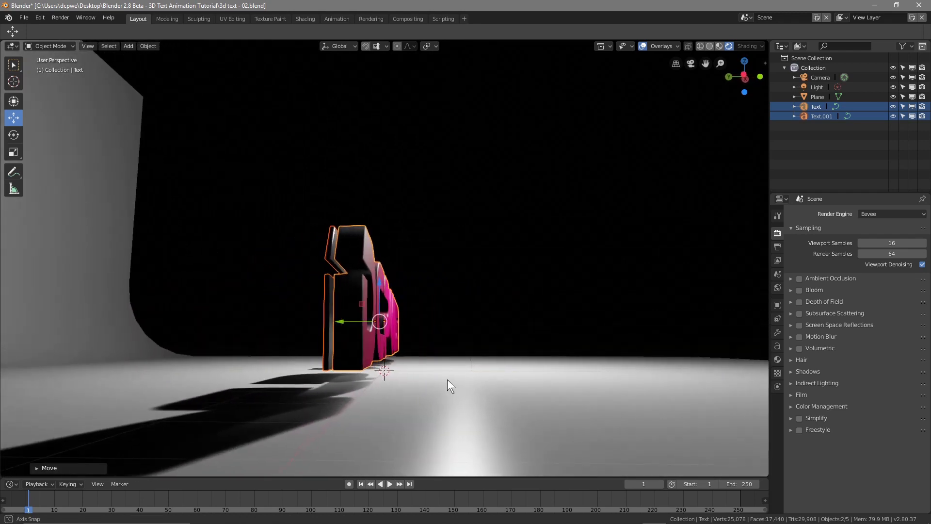
pyautogui.moveTo(447, 379); pyautogui.dragTo(315, 409, button='middle')
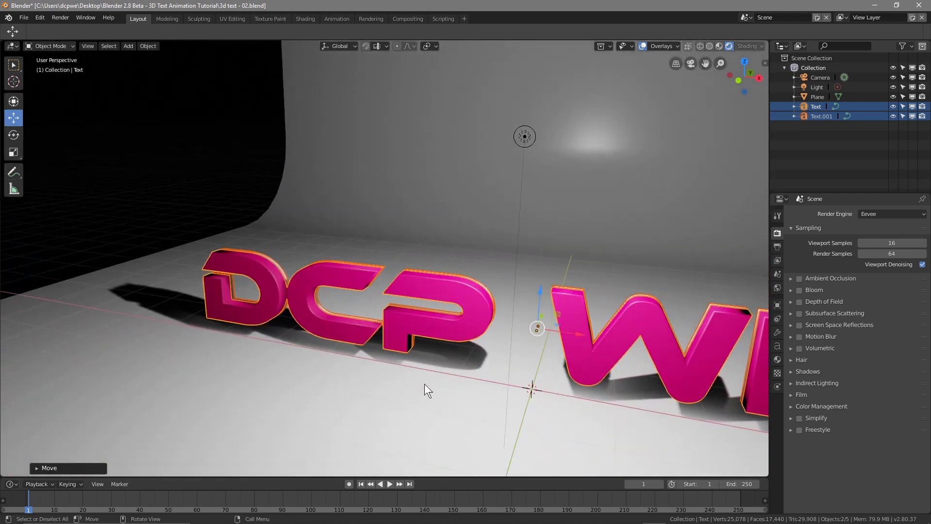
pyautogui.scroll(-4, 575, 379)
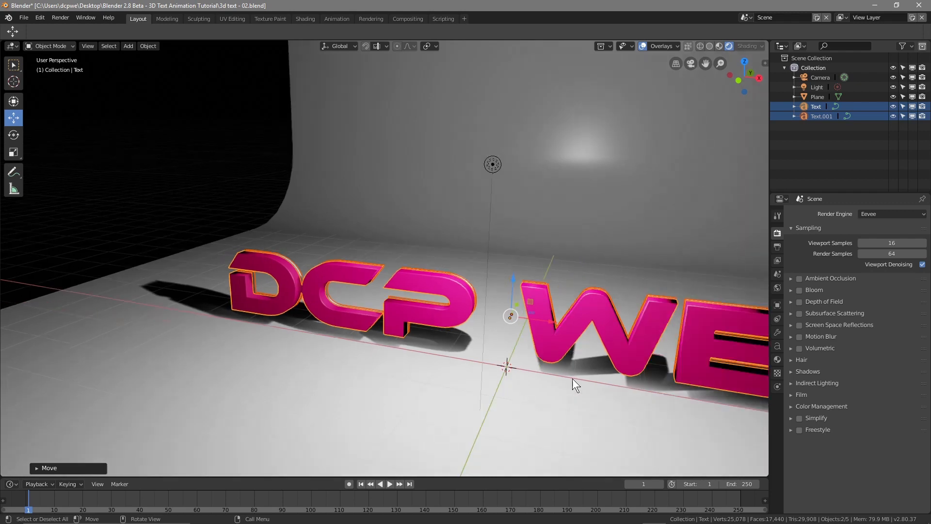
pyautogui.moveTo(450, 320)
pyautogui.mouseDown(button='middle')
pyautogui.moveTo(543, 311)
pyautogui.moveTo(465, 298)
pyautogui.moveTo(458, 310)
pyautogui.mouseUp(button='middle')
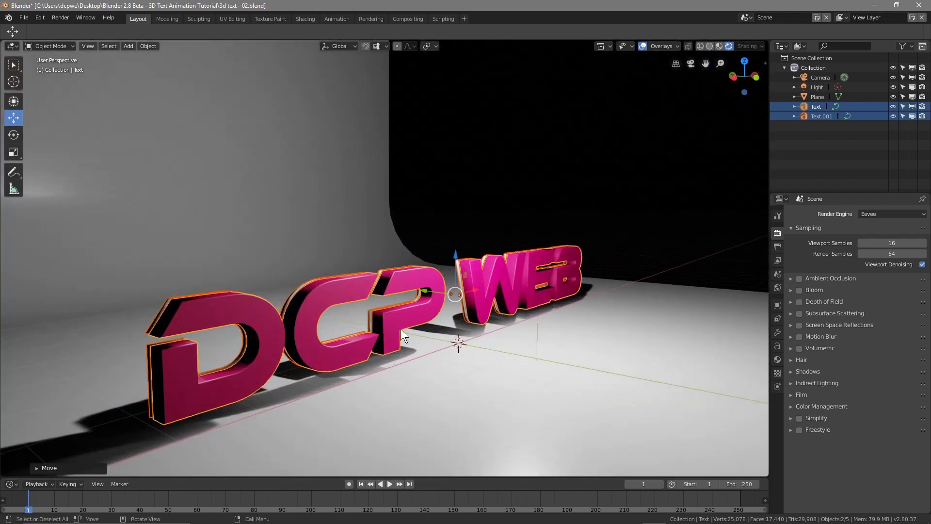
pyautogui.moveTo(604, 327); pyautogui.dragTo(465, 333, button='middle')
pyautogui.scroll(-2, 455, 360)
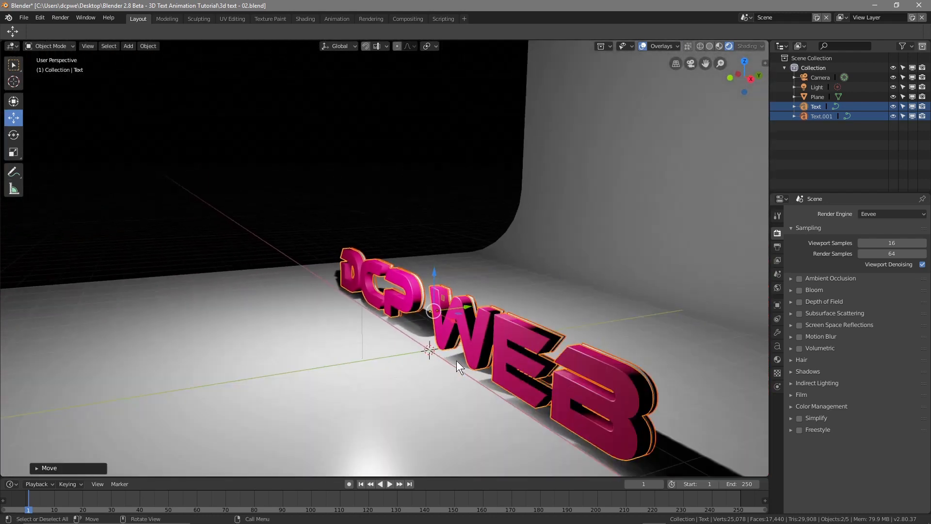
pyautogui.moveTo(453, 379); pyautogui.dragTo(387, 366, button='middle')
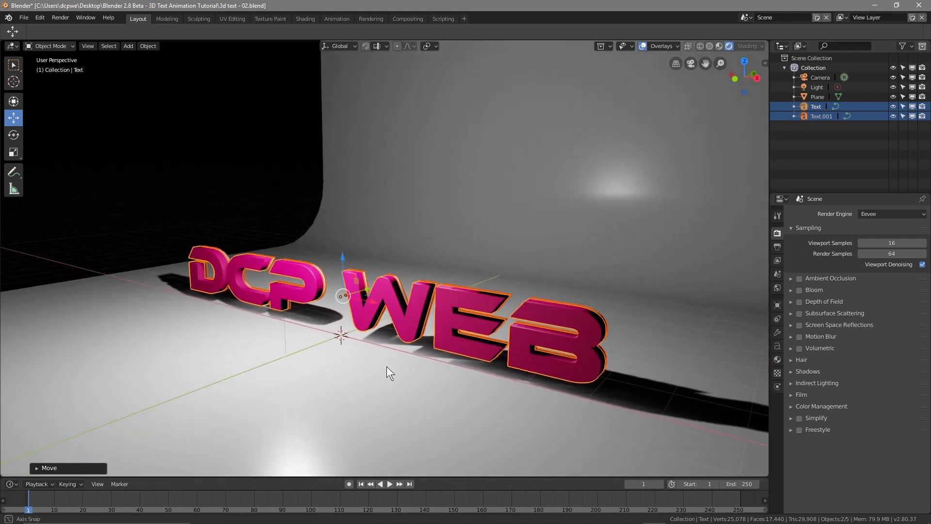
pyautogui.scroll(3, 355, 341)
pyautogui.moveTo(379, 416)
pyautogui.mouseDown(button='middle')
pyautogui.moveTo(363, 412)
pyautogui.moveTo(371, 403)
pyautogui.mouseUp(button='middle')
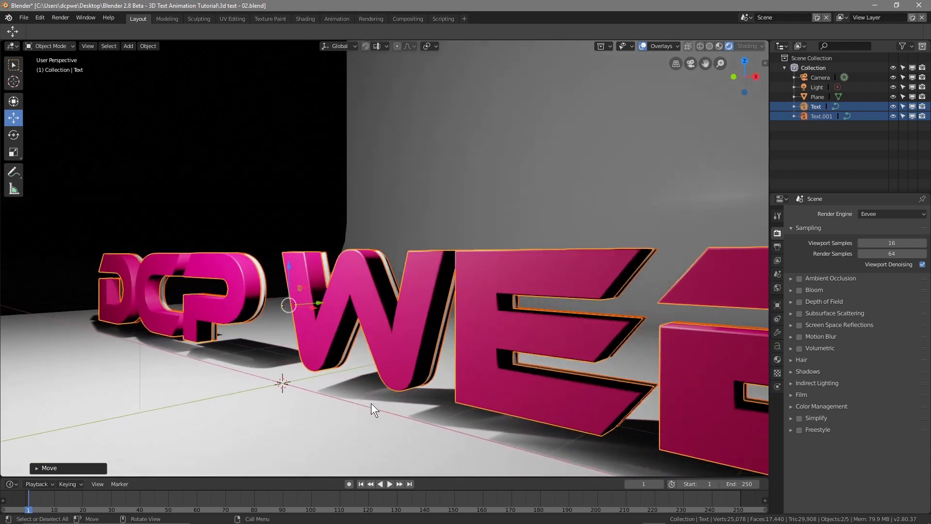
# Step: Save the file with the raised text
pyautogui.click(27, 18)
pyautogui.click(52, 93)
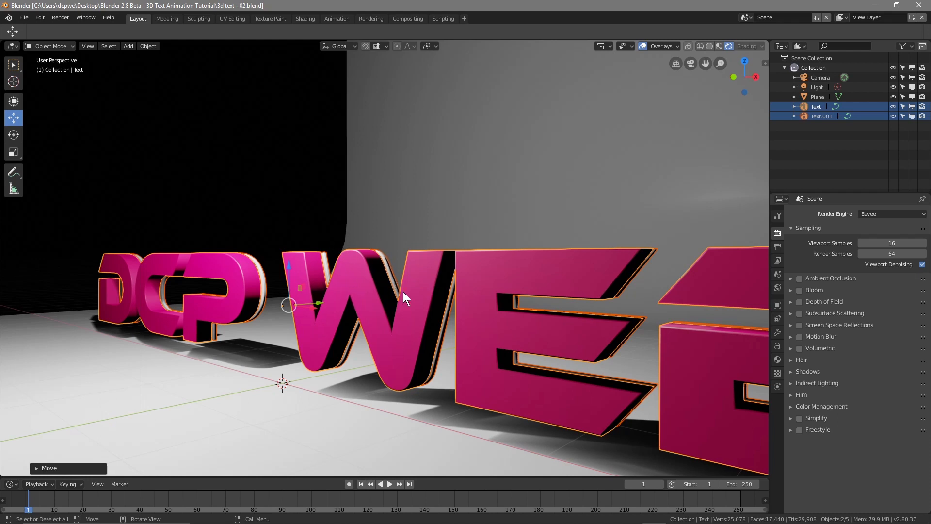
# Step: Give the back text layer, Text.001, a new material with an Emission surface
pyautogui.click(811, 106)
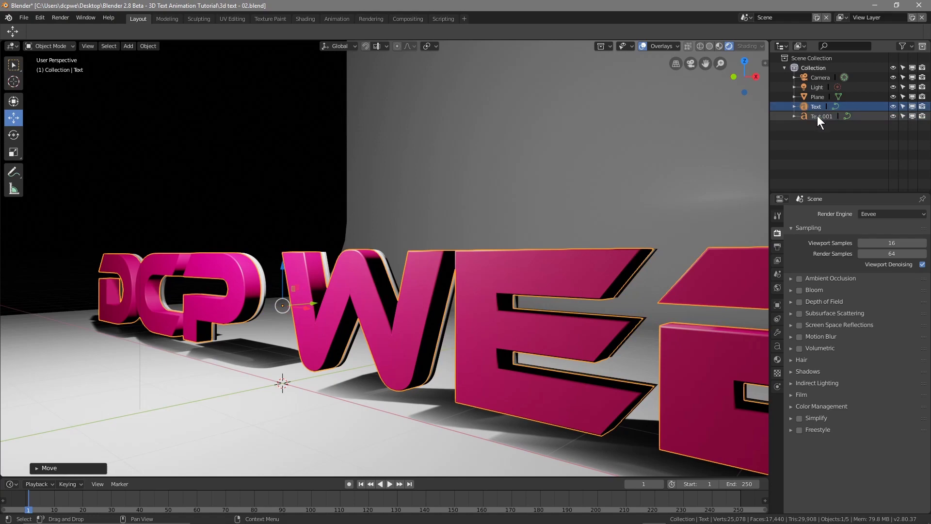
pyautogui.click(816, 115)
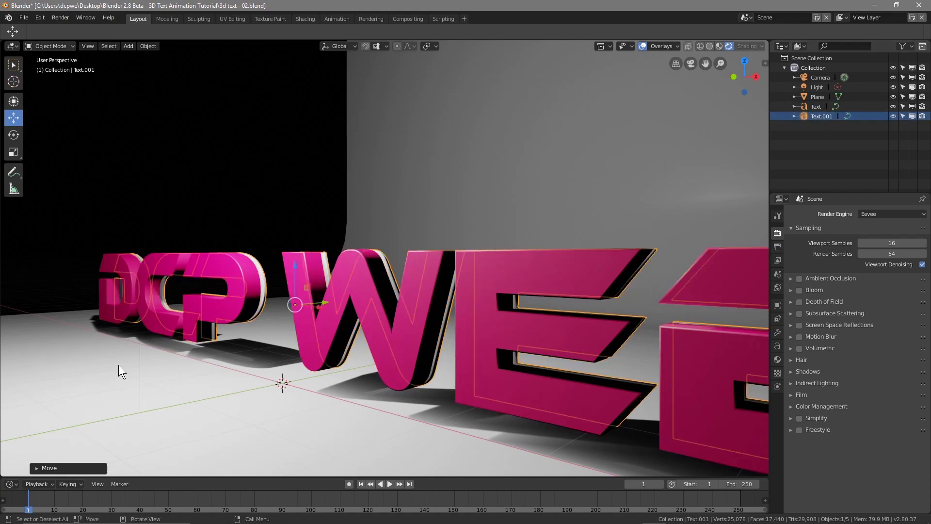
pyautogui.moveTo(118, 365)
pyautogui.mouseDown(button='middle')
pyautogui.moveTo(183, 398)
pyautogui.moveTo(245, 410)
pyautogui.moveTo(325, 402)
pyautogui.moveTo(349, 388)
pyautogui.moveTo(272, 400)
pyautogui.moveTo(177, 372)
pyautogui.moveTo(128, 372)
pyautogui.mouseUp(button='middle')
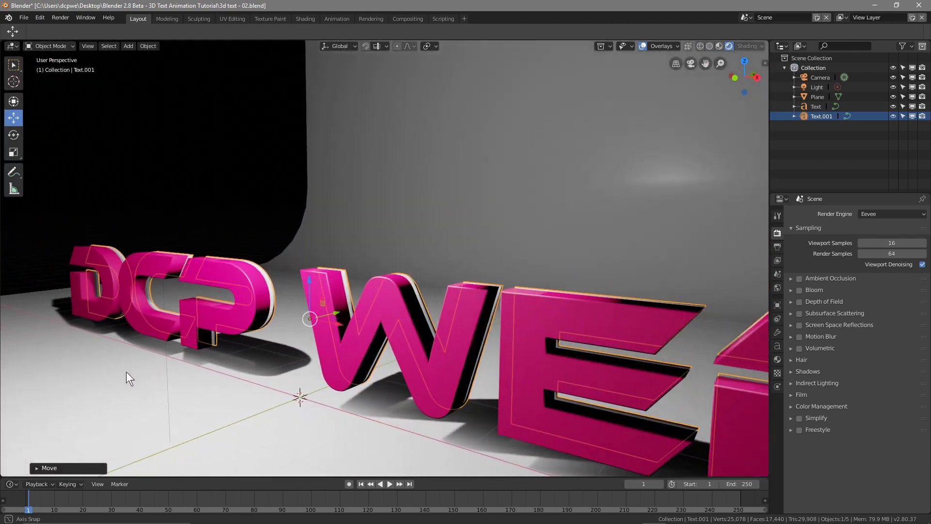
pyautogui.click(815, 108)
pyautogui.click(817, 115)
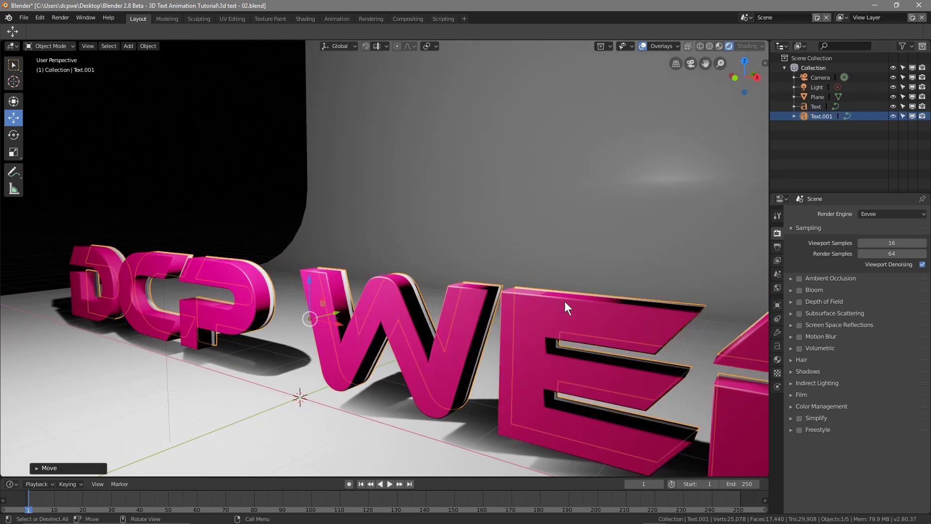
pyautogui.click(777, 359)
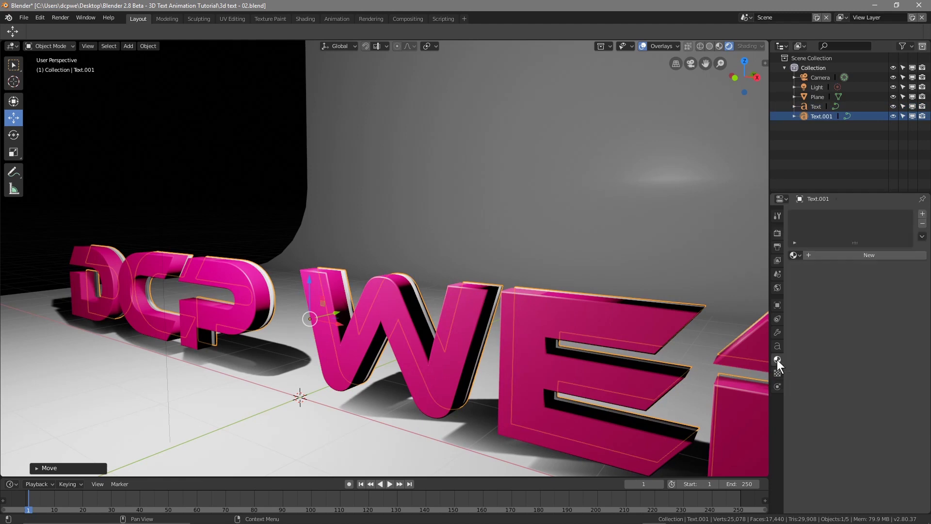
pyautogui.click(844, 257)
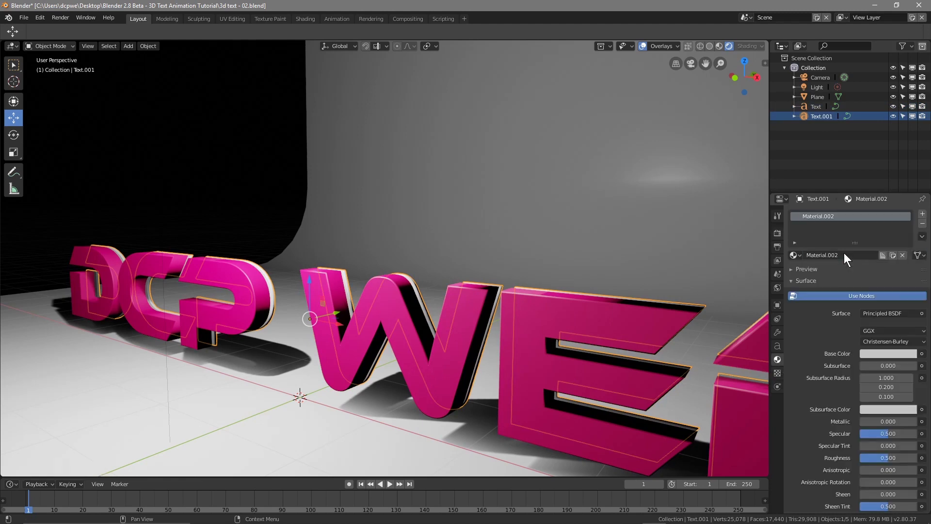
pyautogui.click(886, 313)
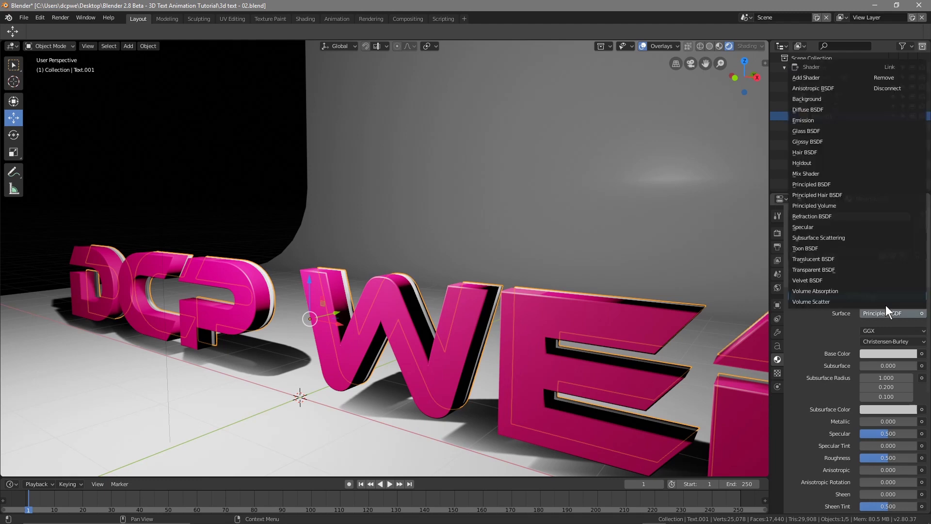
pyautogui.click(799, 121)
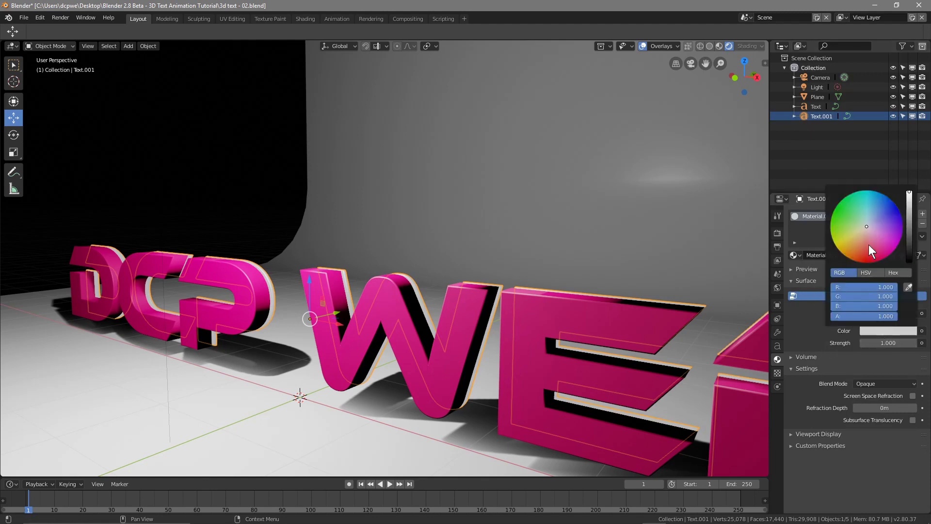
# Step: Set the back text's emission color to purple (R 0.157, G 0.000176, B 1.000) and its strength to 2.400
pyautogui.moveTo(865, 226)
pyautogui.mouseDown()
pyautogui.moveTo(902, 236)
pyautogui.moveTo(903, 219)
pyautogui.moveTo(903, 229)
pyautogui.mouseUp()
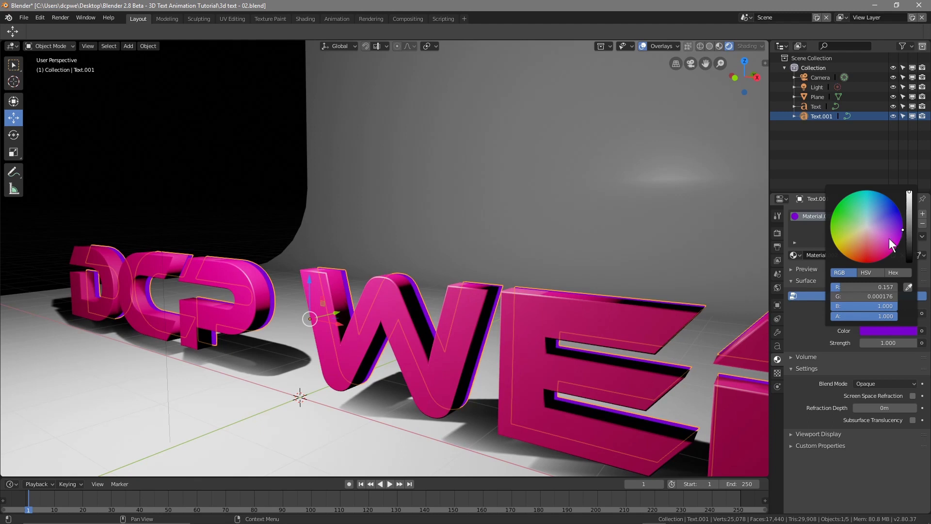
pyautogui.moveTo(882, 343)
pyautogui.mouseDown()
pyautogui.moveTo(923, 343)
pyautogui.moveTo(861, 343)
pyautogui.moveTo(879, 343)
pyautogui.mouseUp()
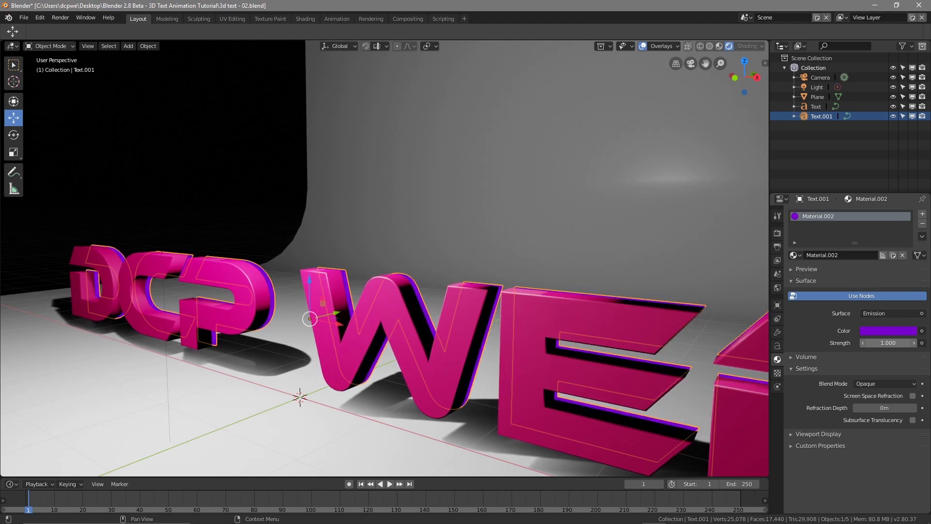
pyautogui.moveTo(879, 343); pyautogui.dragTo(892, 343)
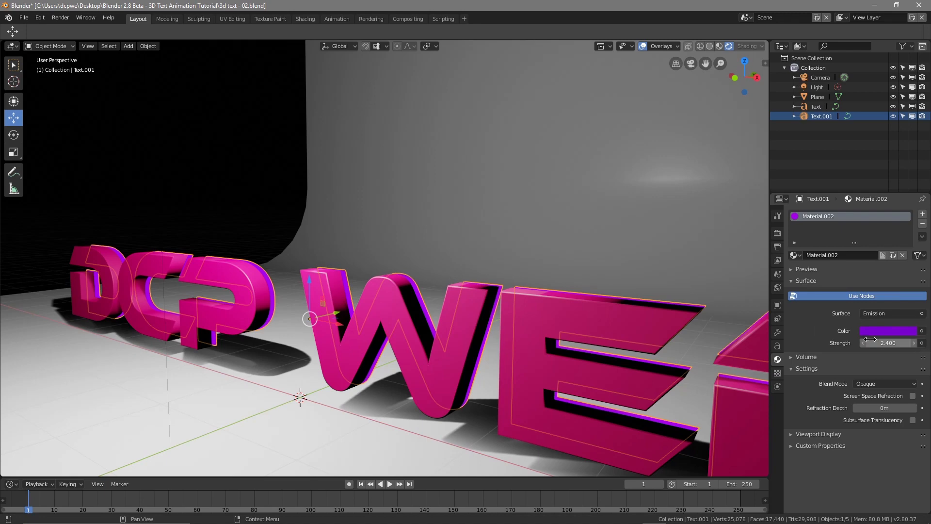
# Step: Select the curved backdrop plane and create a new material for it
pyautogui.moveTo(326, 427); pyautogui.dragTo(387, 429, button='middle')
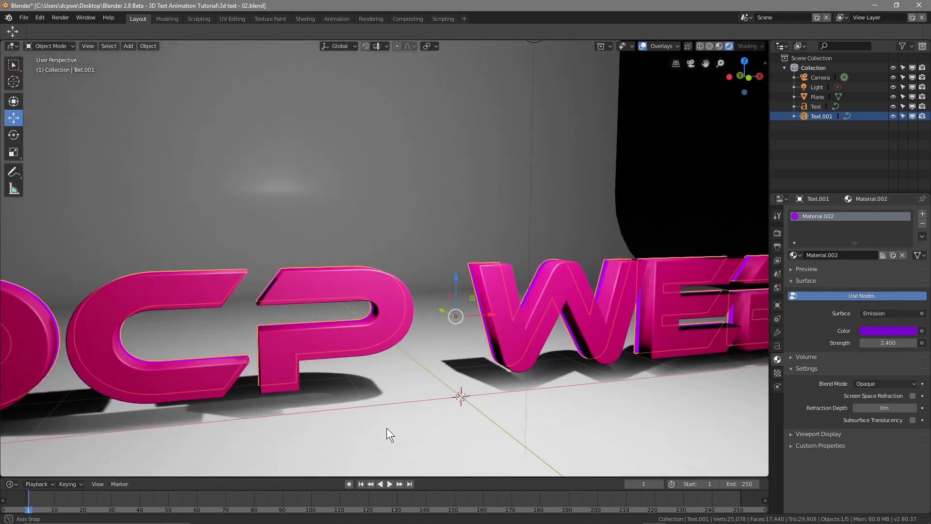
pyautogui.scroll(-5, 386, 429)
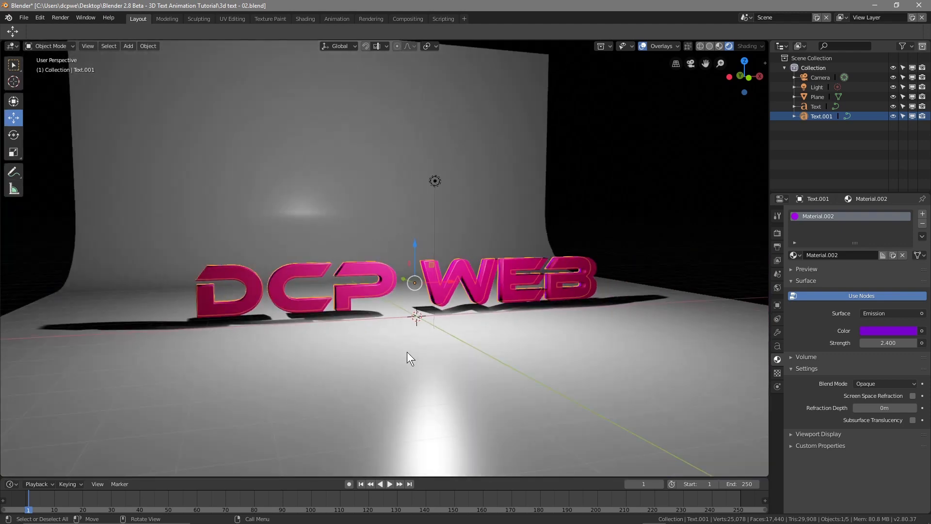
pyautogui.click(356, 358)
pyautogui.moveTo(430, 375); pyautogui.dragTo(428, 408, button='middle')
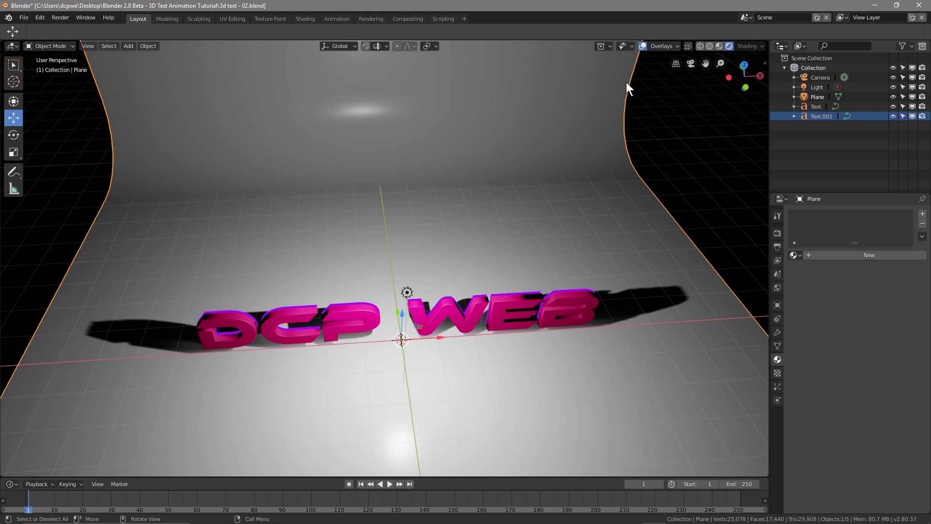
pyautogui.click(816, 99)
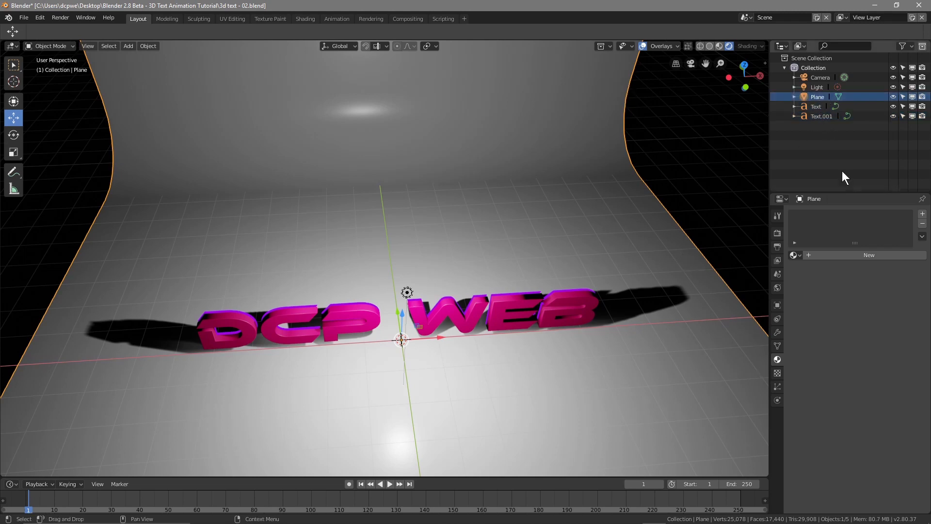
pyautogui.click(858, 254)
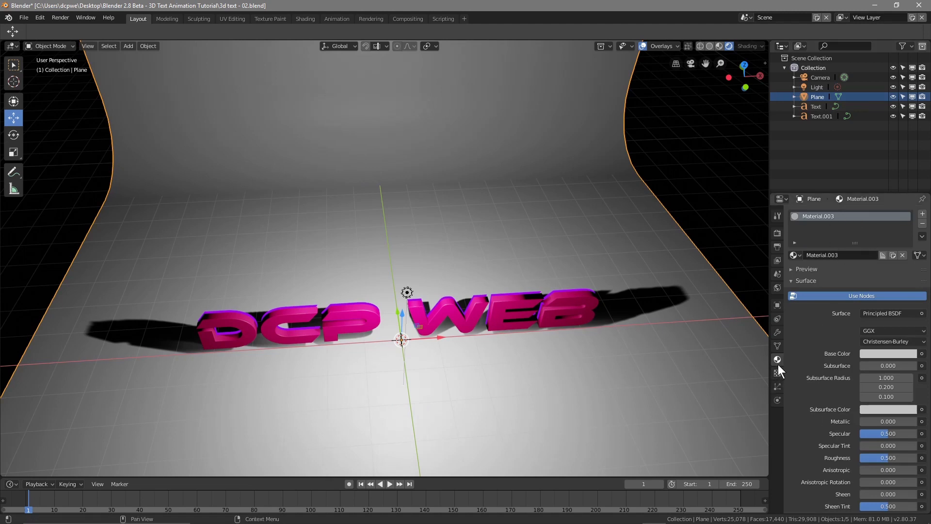
# Step: Try a near-black base color of about 0.015 on the backdrop's material, and bring it back to light grey
pyautogui.click(876, 354)
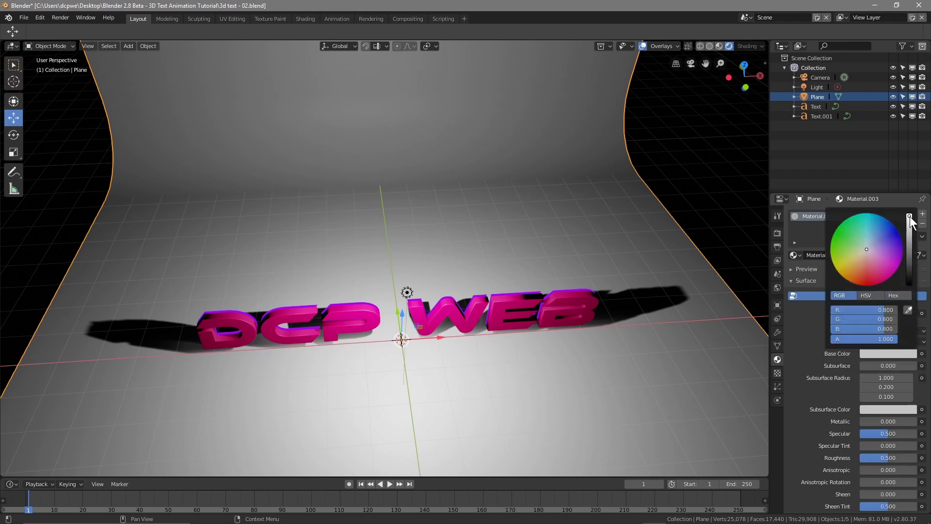
pyautogui.moveTo(909, 216); pyautogui.dragTo(909, 274)
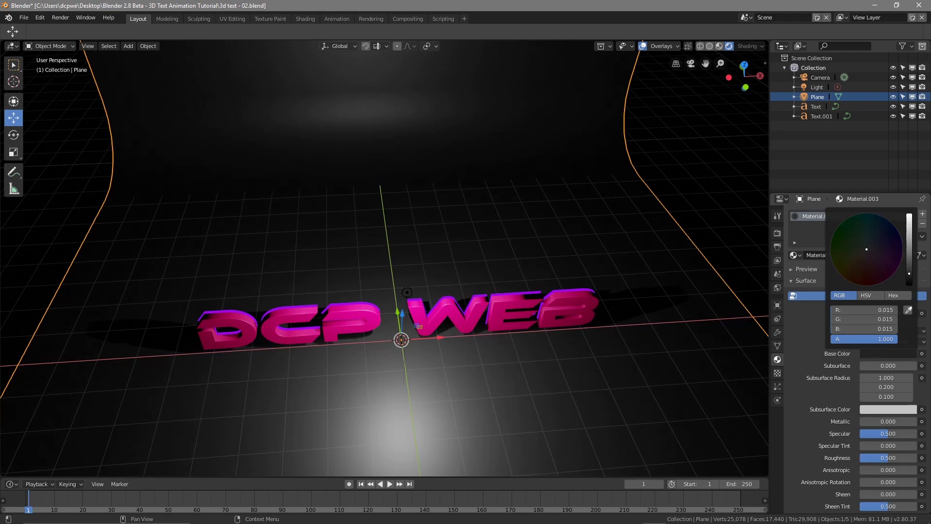
pyautogui.moveTo(910, 273); pyautogui.dragTo(910, 216)
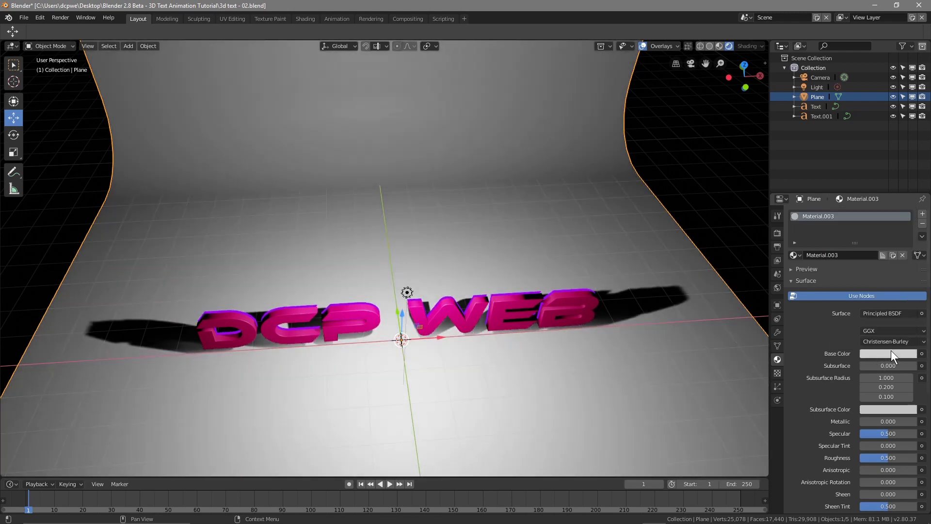
# Step: Change the backdrop material's surface to Glossy BSDF and darken its color to near black
pyautogui.click(891, 313)
pyautogui.click(867, 313)
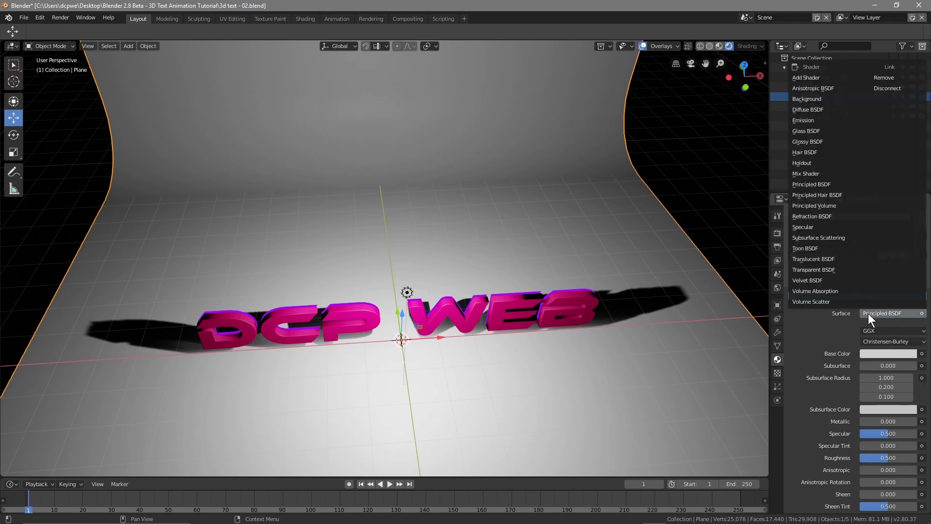
pyautogui.click(808, 142)
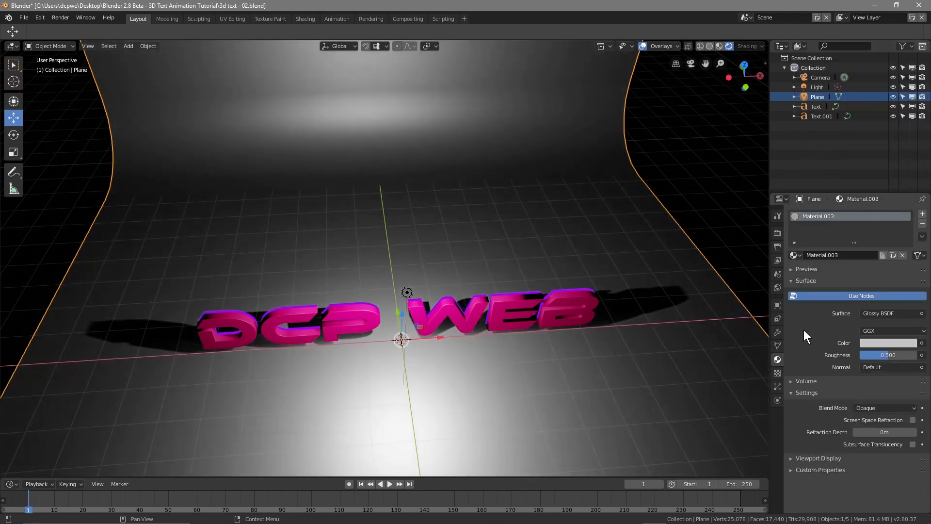
pyautogui.click(892, 343)
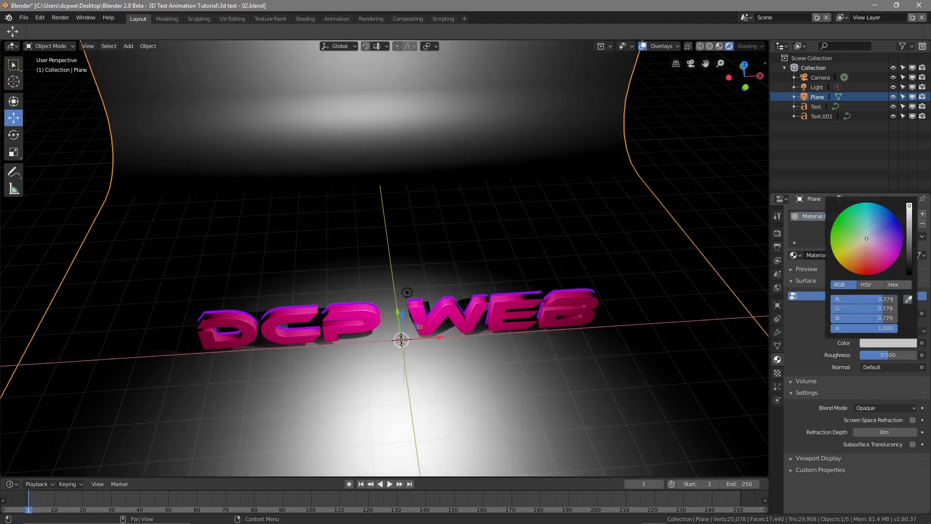
pyautogui.moveTo(909, 206); pyautogui.dragTo(909, 255)
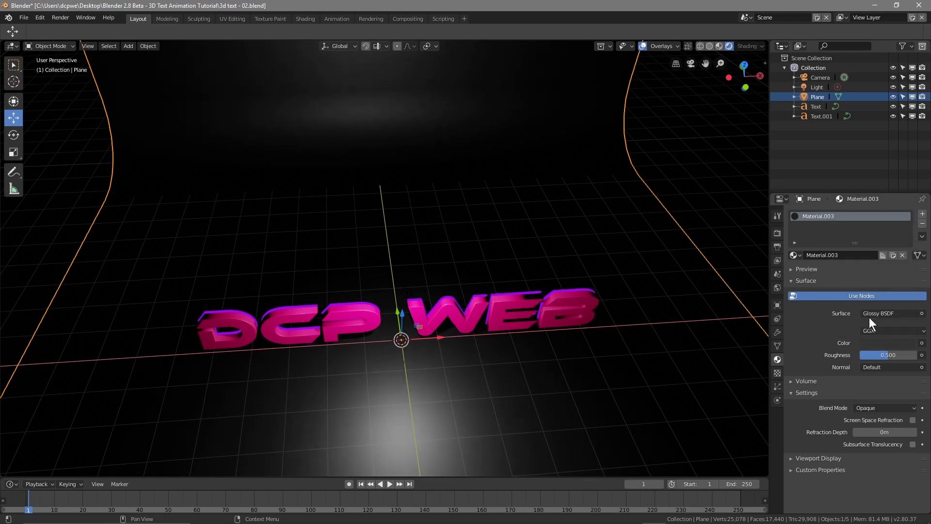
# Step: Fine-tune the brightness of the backdrop material's near-black glossy color
pyautogui.click(901, 344)
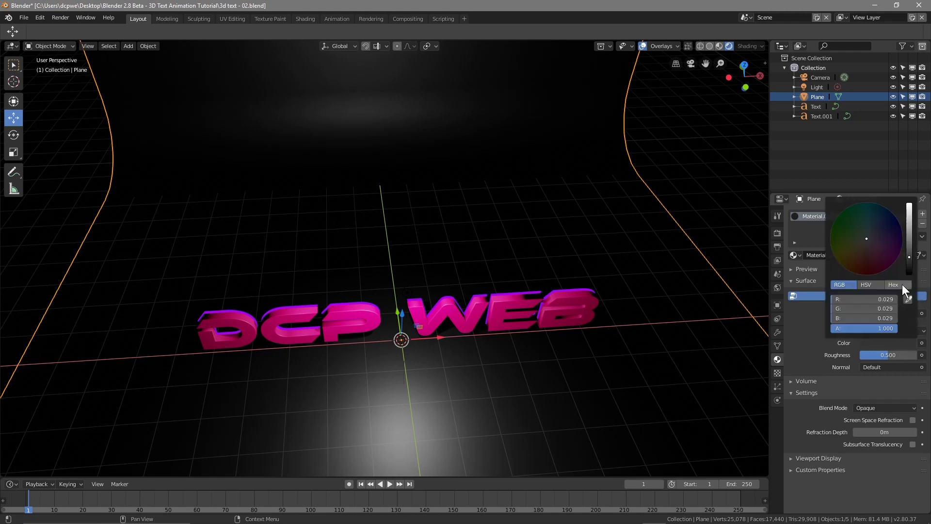
pyautogui.moveTo(910, 256)
pyautogui.mouseDown()
pyautogui.moveTo(910, 204)
pyautogui.moveTo(910, 255)
pyautogui.mouseUp()
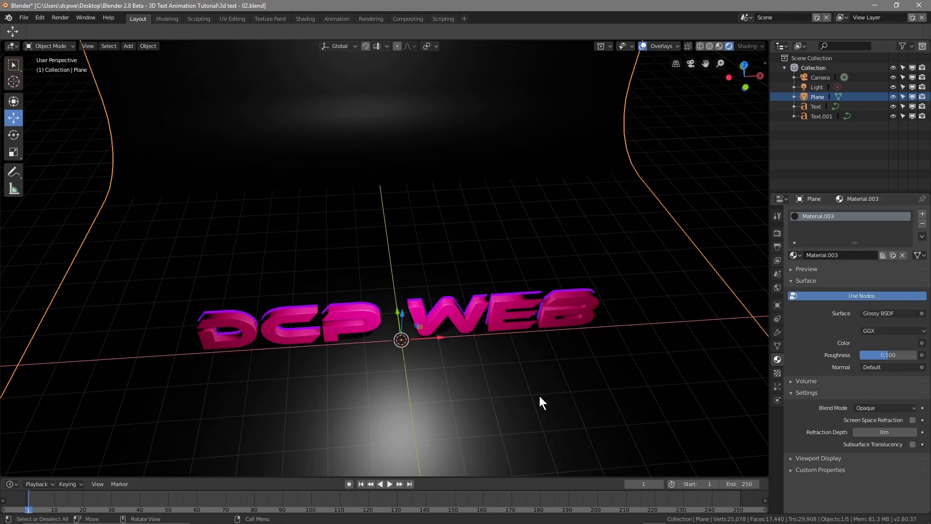
pyautogui.moveTo(560, 389); pyautogui.dragTo(509, 350, button='middle')
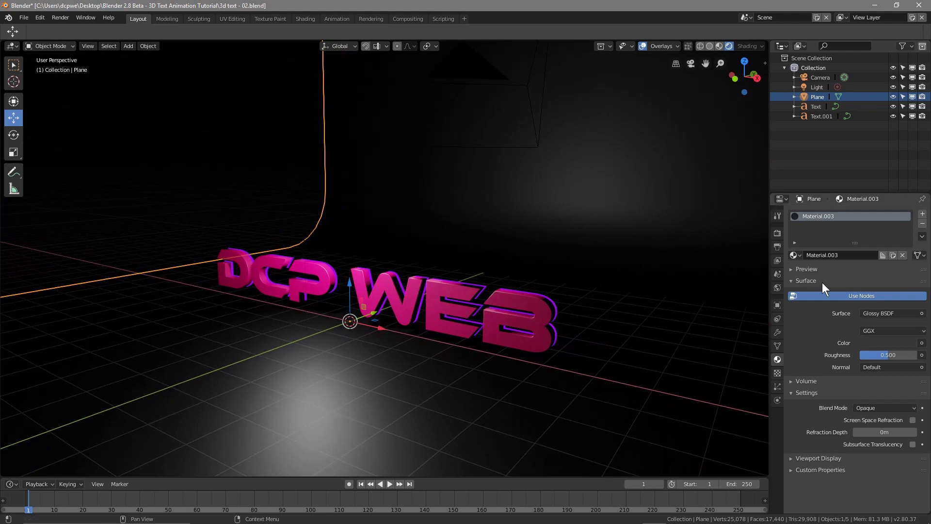
# Step: Open the scene's render settings, bring the text into close view and save the file
pyautogui.click(778, 232)
pyautogui.moveTo(546, 348); pyautogui.dragTo(524, 351, button='middle')
pyautogui.scroll(3, 407, 362)
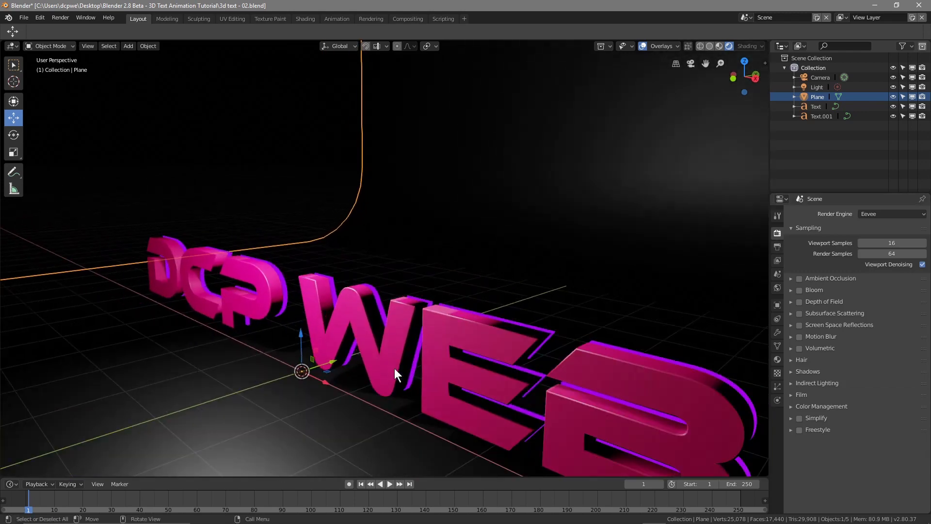
pyautogui.moveTo(383, 409)
pyautogui.mouseDown(button='middle')
pyautogui.moveTo(396, 407)
pyautogui.moveTo(386, 403)
pyautogui.mouseUp(button='middle')
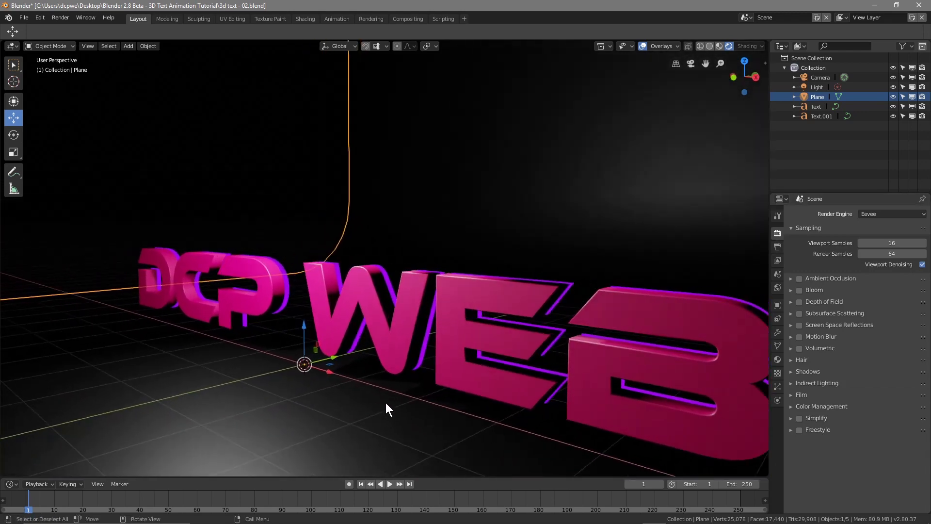
pyautogui.click(24, 18)
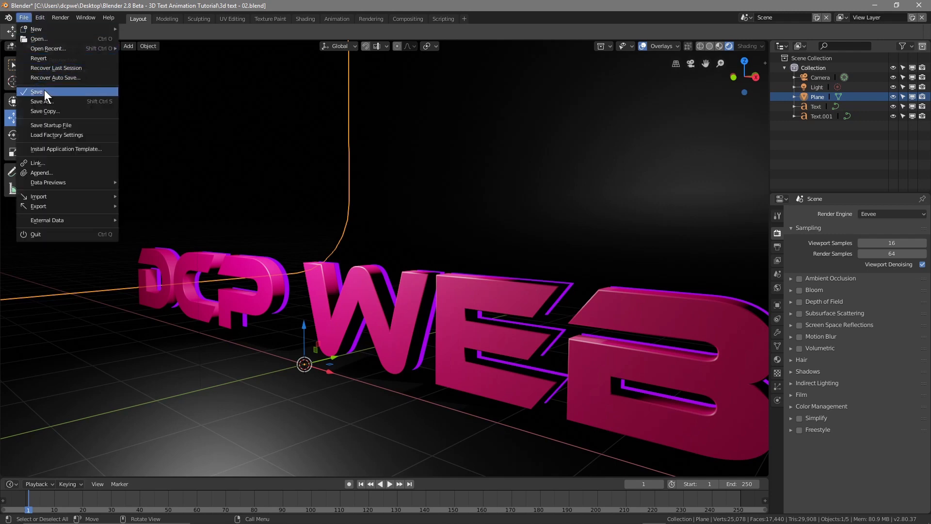
pyautogui.click(45, 89)
# Step: Enable Ambient Occlusion, Bloom, Subsurface Scattering, Screen Space Reflections, Motion Blur and Volumetric for the Eevee render
pyautogui.click(799, 278)
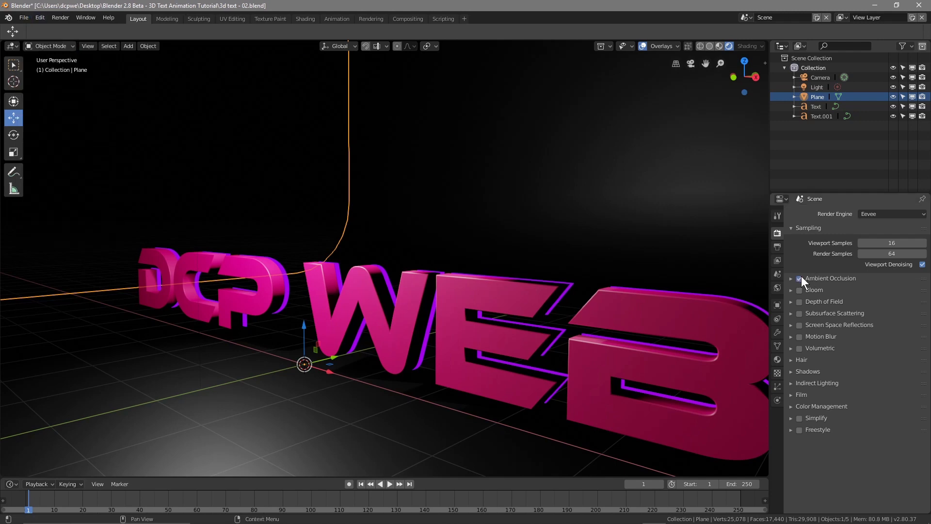
pyautogui.click(800, 290)
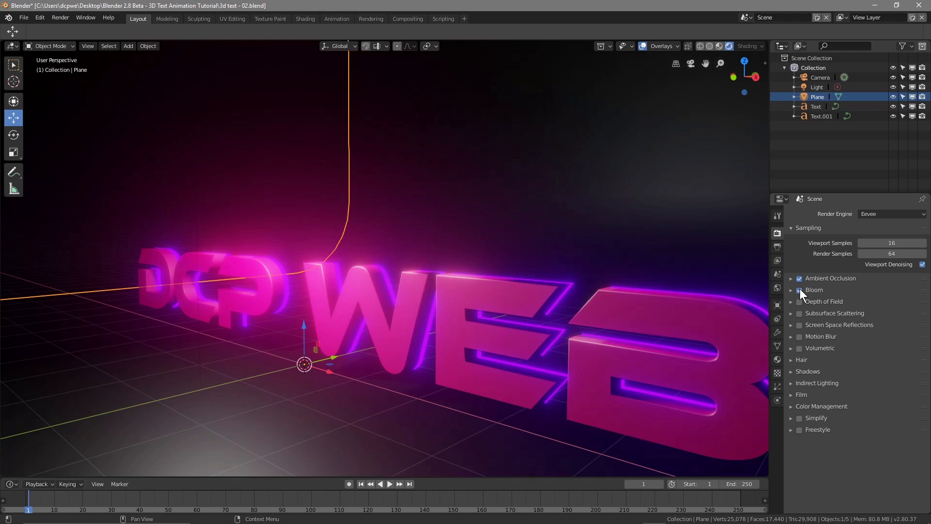
pyautogui.click(800, 314)
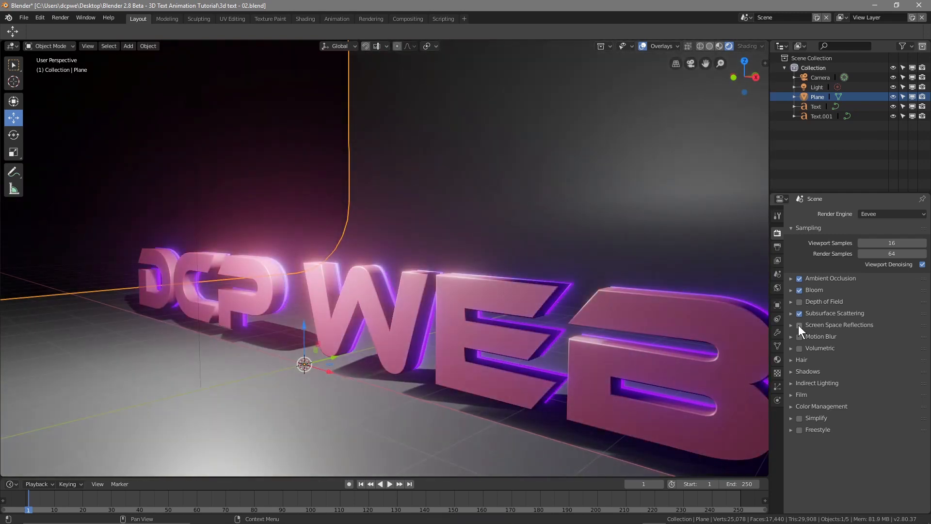
pyautogui.click(799, 325)
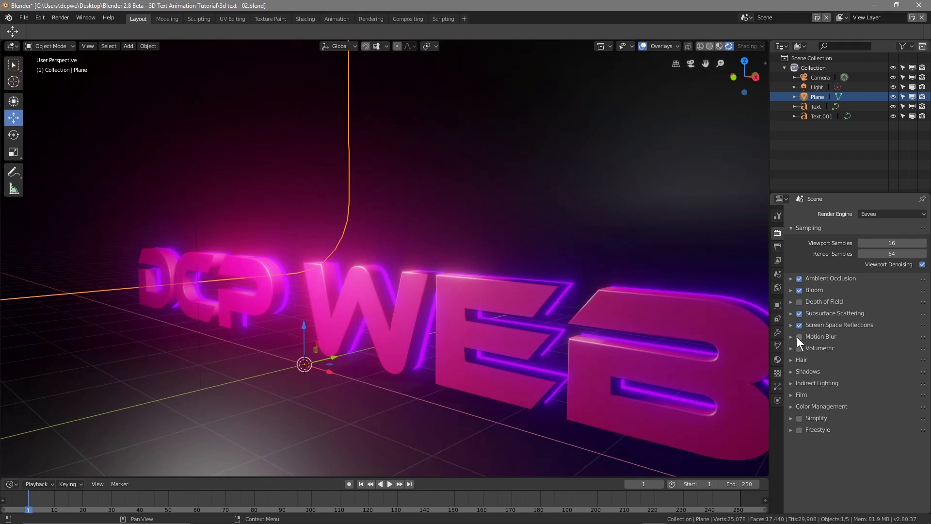
pyautogui.click(799, 347)
# Step: Select the light and move it down close in front of the gap between "DCP" and "WEB"
pyautogui.moveTo(266, 388); pyautogui.dragTo(321, 426, button='middle')
pyautogui.moveTo(327, 374); pyautogui.dragTo(312, 354, button='middle')
pyautogui.scroll(3, 335, 334)
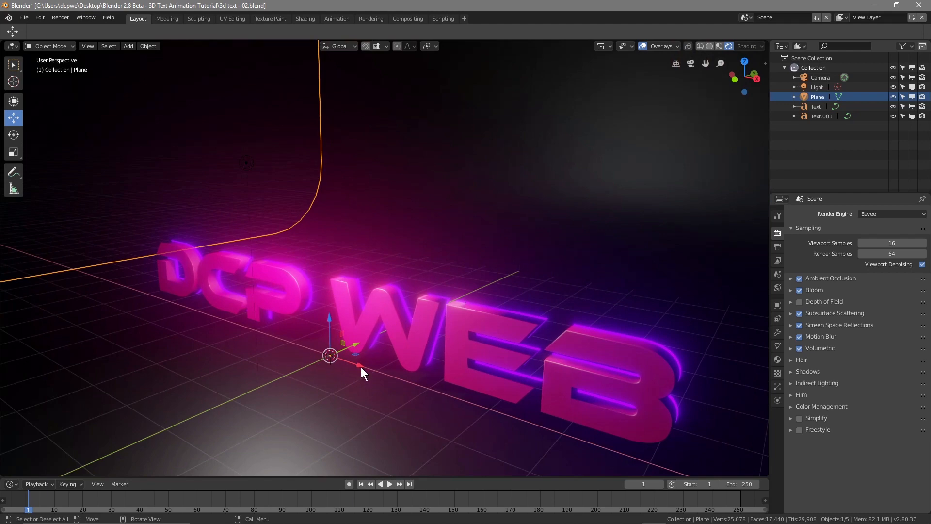
pyautogui.moveTo(374, 390); pyautogui.dragTo(304, 369, button='middle')
pyautogui.scroll(2, 359, 387)
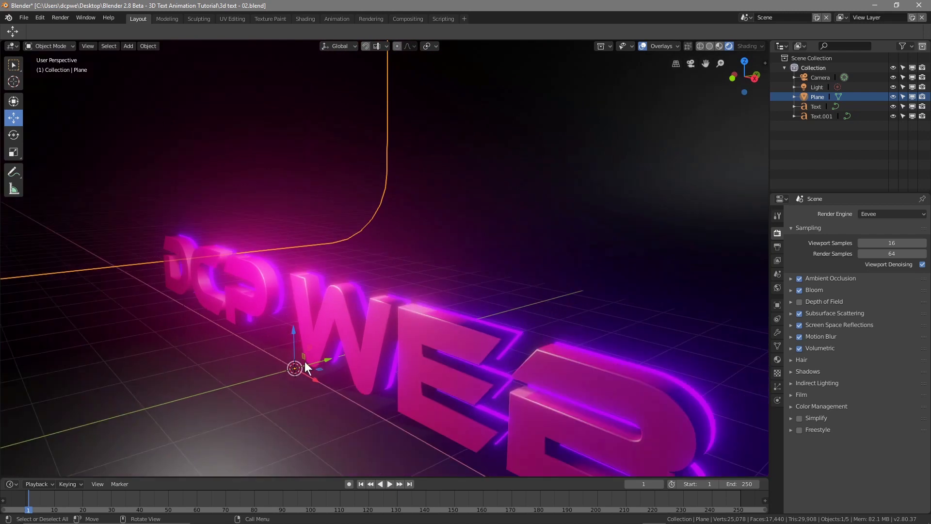
pyautogui.click(179, 155)
pyautogui.click(173, 120)
pyautogui.moveTo(168, 79); pyautogui.dragTo(296, 237)
pyautogui.moveTo(249, 345); pyautogui.dragTo(304, 341, button='middle')
pyautogui.scroll(-1, 304, 342)
pyautogui.scroll(-1, 388, 296)
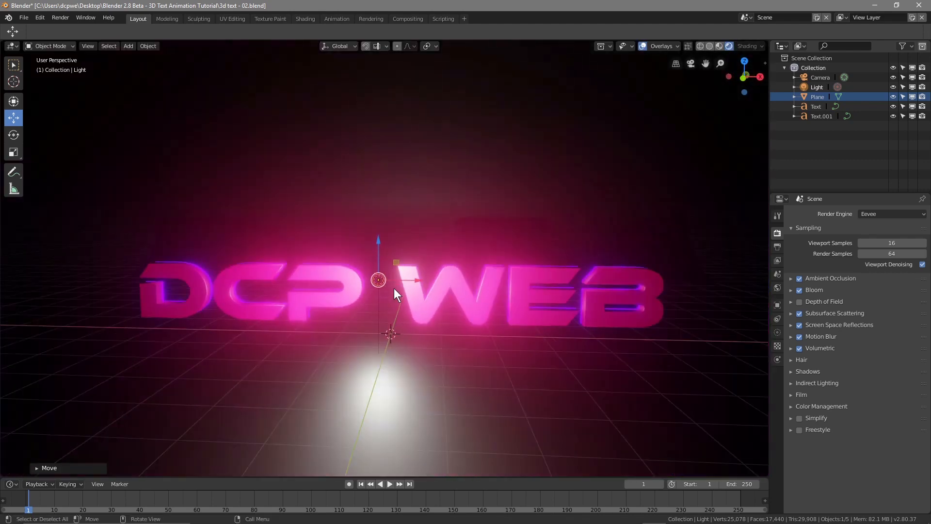
pyautogui.moveTo(417, 281); pyautogui.dragTo(411, 374)
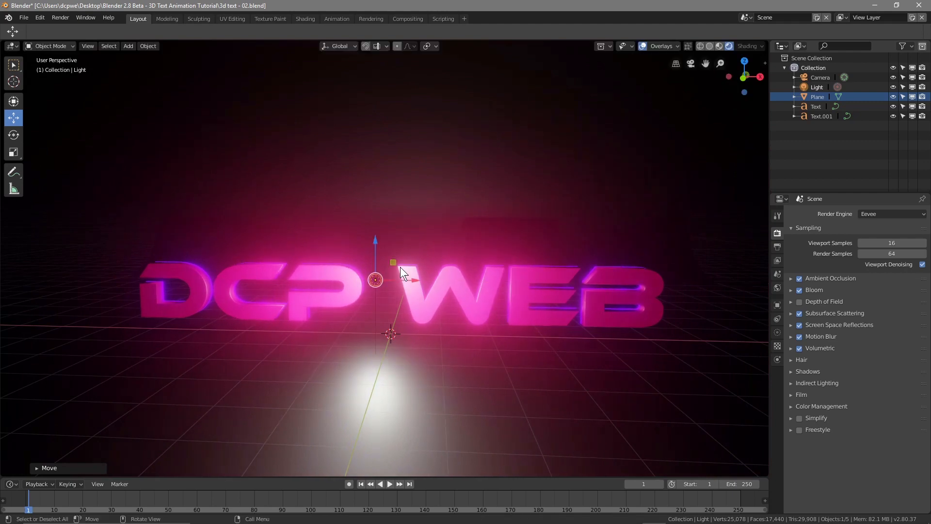
# Step: Raise the light above the text to a Z location of about 3.17 m
pyautogui.moveTo(460, 360); pyautogui.dragTo(296, 324, button='middle')
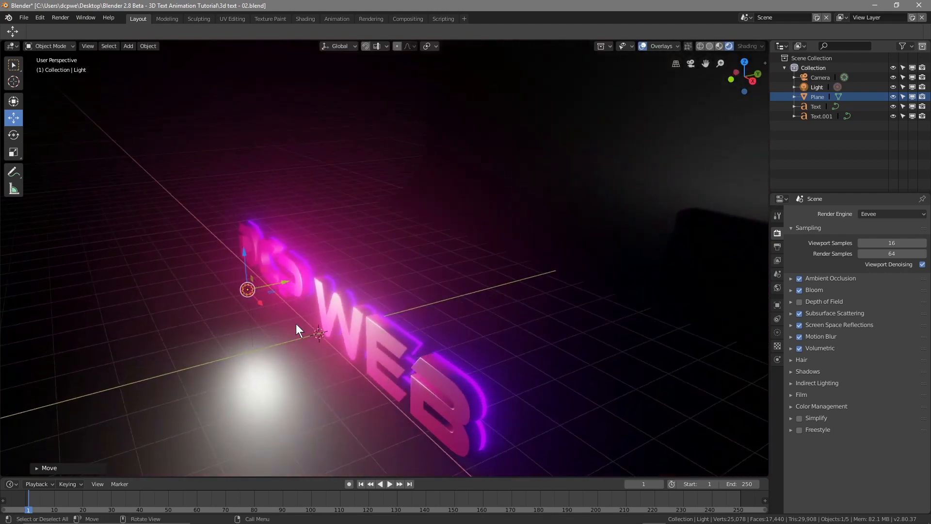
pyautogui.moveTo(243, 256); pyautogui.dragTo(258, 152)
pyautogui.moveTo(282, 421); pyautogui.dragTo(353, 374, button='middle')
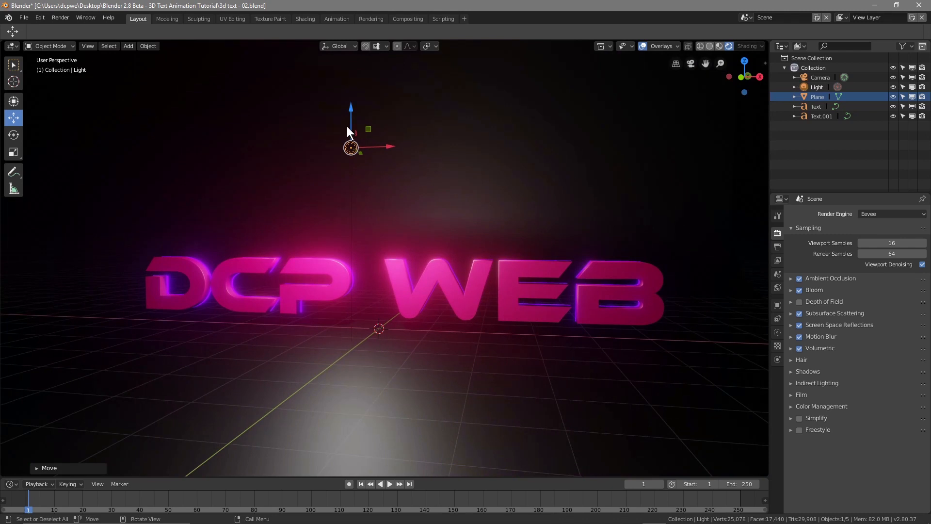
pyautogui.moveTo(348, 126); pyautogui.dragTo(348, 137)
# Step: Frame the text from a low front-side angle and align the camera to that view
pyautogui.moveTo(406, 308); pyautogui.dragTo(362, 312, button='middle')
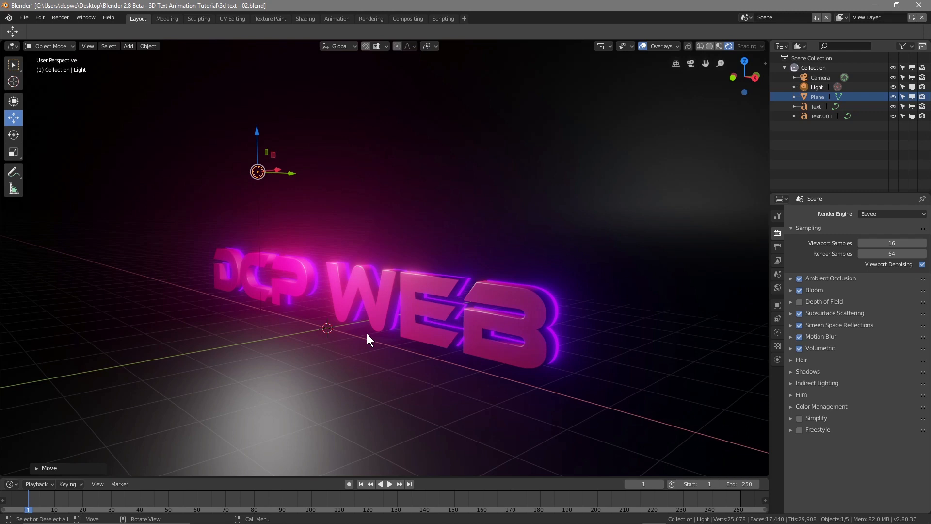
pyautogui.scroll(1, 375, 328)
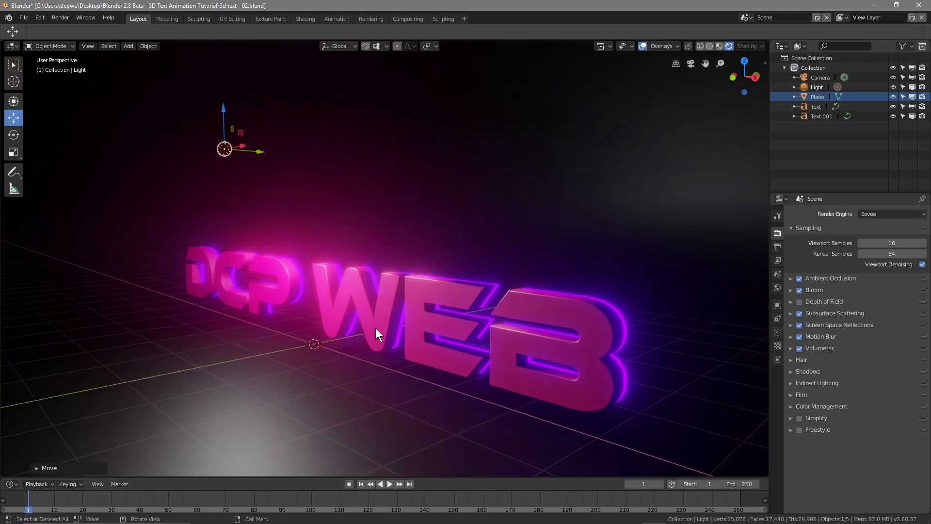
pyautogui.scroll(-1, 237, 303)
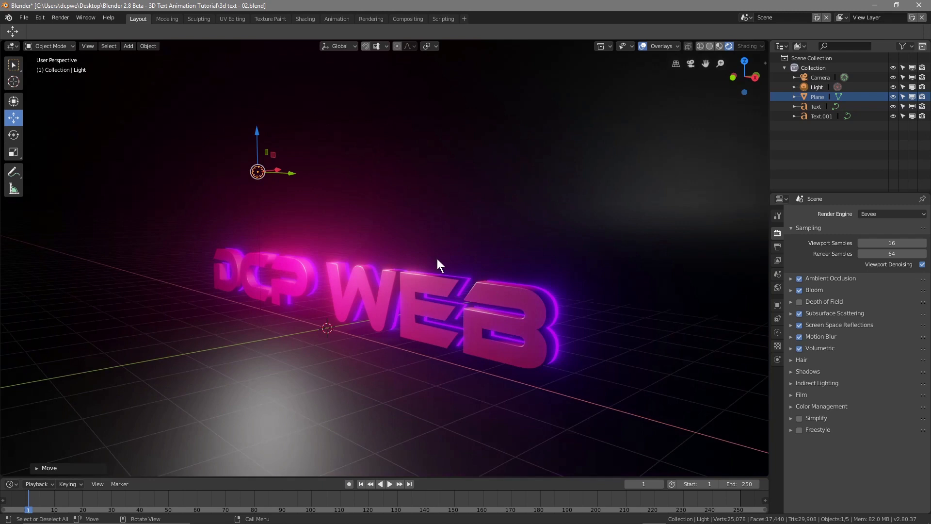
pyautogui.moveTo(381, 377); pyautogui.dragTo(391, 373, button='middle')
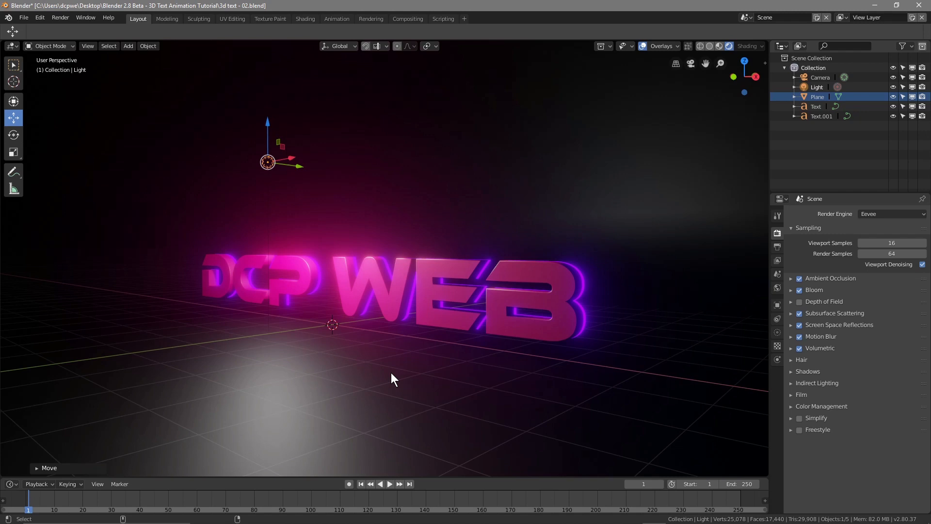
pyautogui.press('KP_0')
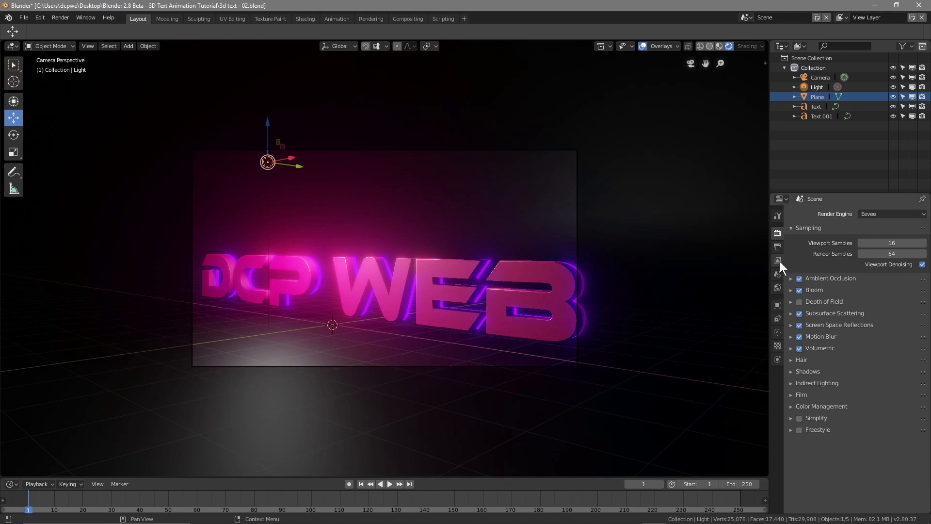
# Step: Set the light's X location to about -0.043 m and move the camera to about X 9.83, Y -8.77, Z 1.46 m
pyautogui.click(776, 305)
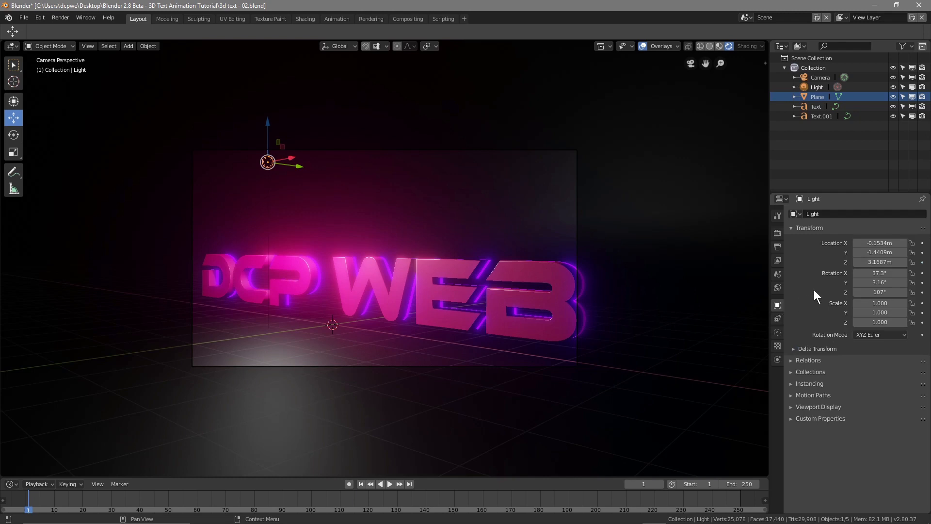
pyautogui.moveTo(880, 243)
pyautogui.mouseDown()
pyautogui.moveTo(895, 244)
pyautogui.moveTo(880, 243)
pyautogui.mouseUp()
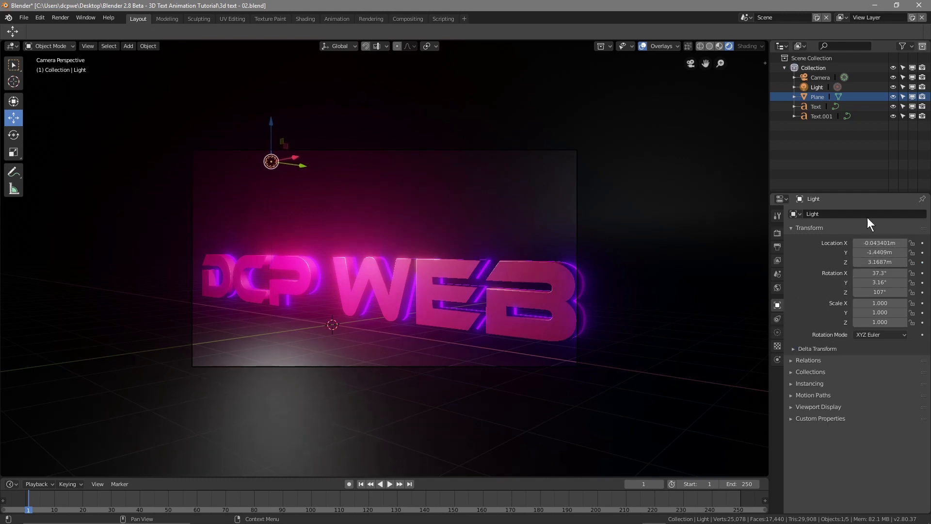
pyautogui.click(816, 78)
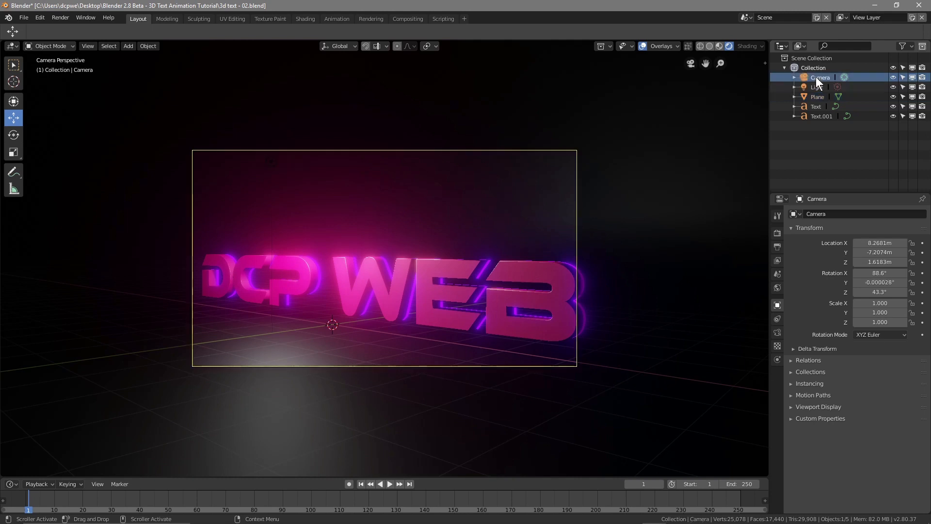
pyautogui.moveTo(873, 243)
pyautogui.mouseDown()
pyautogui.moveTo(902, 243)
pyautogui.moveTo(846, 252)
pyautogui.moveTo(907, 246)
pyautogui.moveTo(854, 262)
pyautogui.moveTo(879, 262)
pyautogui.moveTo(872, 262)
pyautogui.mouseUp()
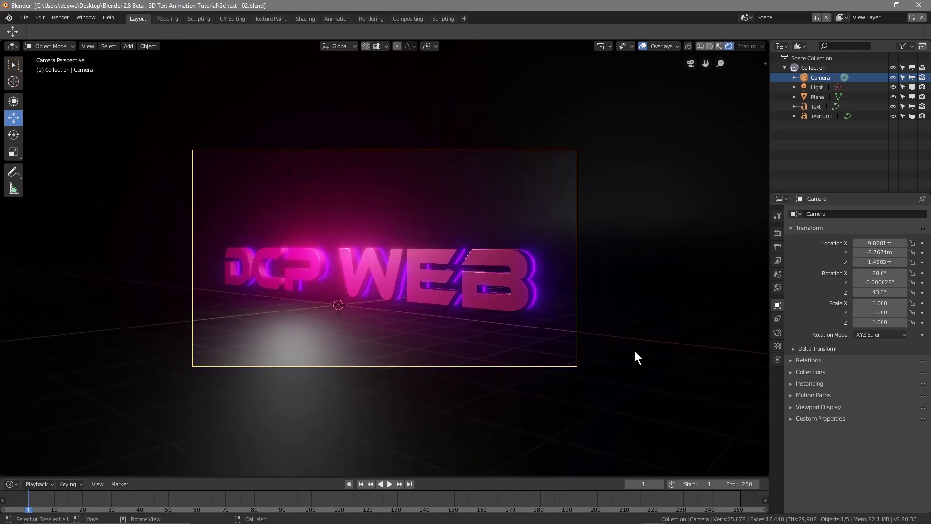
# Step: Save the file, and render the current frame to check the camera framing and glow
pyautogui.click(23, 18)
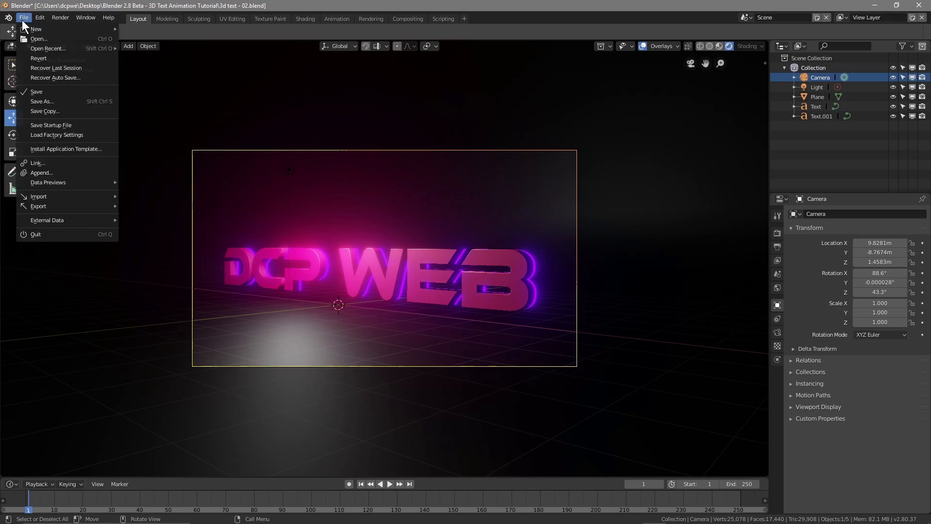
pyautogui.click(56, 93)
pyautogui.press('F12')
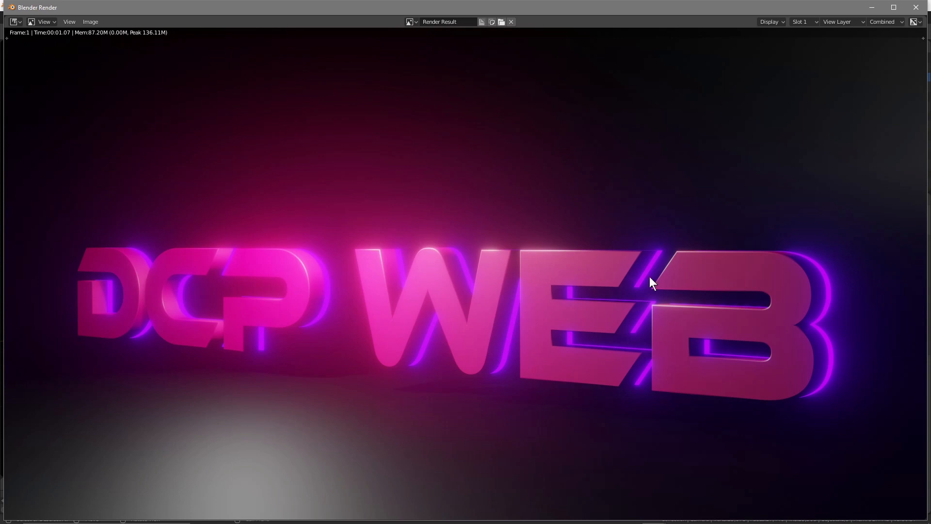
pyautogui.click(917, 7)
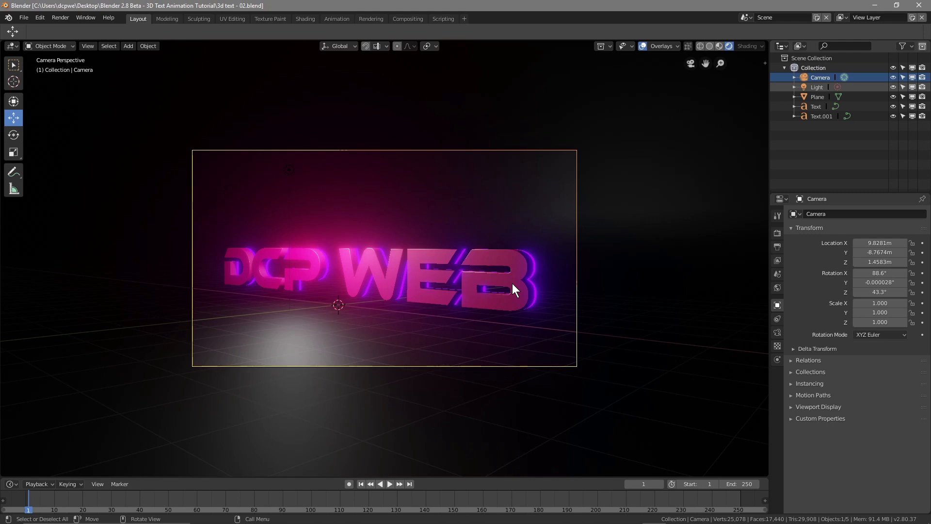
# Step: Select the light and tint its white color very slightly off-white
pyautogui.click(287, 172)
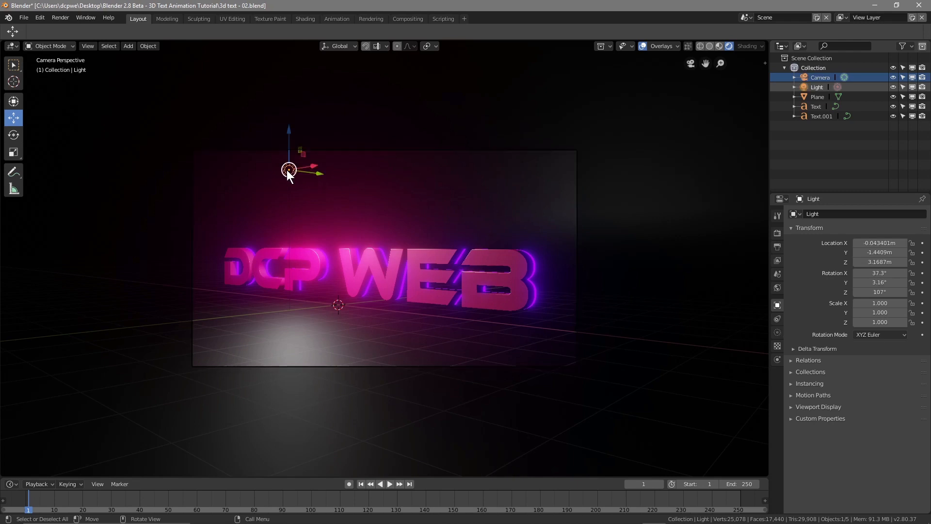
pyautogui.click(778, 333)
pyautogui.click(873, 268)
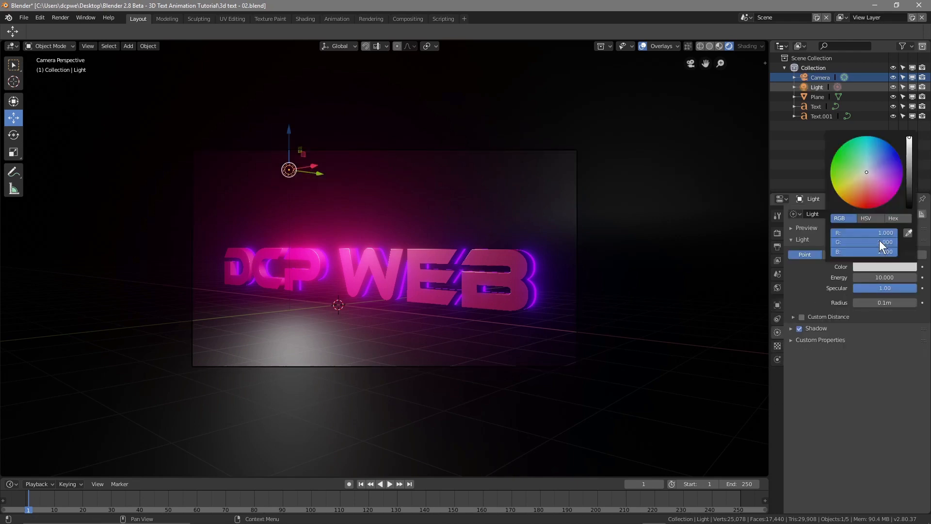
pyautogui.moveTo(862, 180)
pyautogui.mouseDown()
pyautogui.moveTo(846, 191)
pyautogui.moveTo(838, 168)
pyautogui.moveTo(876, 203)
pyautogui.moveTo(899, 181)
pyautogui.moveTo(869, 144)
pyautogui.moveTo(832, 182)
pyautogui.moveTo(848, 199)
pyautogui.moveTo(833, 184)
pyautogui.moveTo(844, 196)
pyautogui.moveTo(836, 192)
pyautogui.moveTo(867, 206)
pyautogui.moveTo(895, 197)
pyautogui.moveTo(904, 174)
pyautogui.moveTo(895, 148)
pyautogui.moveTo(838, 152)
pyautogui.moveTo(831, 178)
pyautogui.moveTo(851, 184)
pyautogui.moveTo(867, 173)
pyautogui.mouseUp()
pyautogui.moveTo(866, 173)
pyautogui.mouseDown()
pyautogui.moveTo(863, 151)
pyautogui.moveTo(861, 197)
pyautogui.moveTo(881, 203)
pyautogui.moveTo(901, 163)
pyautogui.moveTo(898, 191)
pyautogui.moveTo(902, 181)
pyautogui.moveTo(887, 200)
pyautogui.moveTo(858, 174)
pyautogui.moveTo(839, 196)
pyautogui.moveTo(868, 172)
pyautogui.mouseUp()
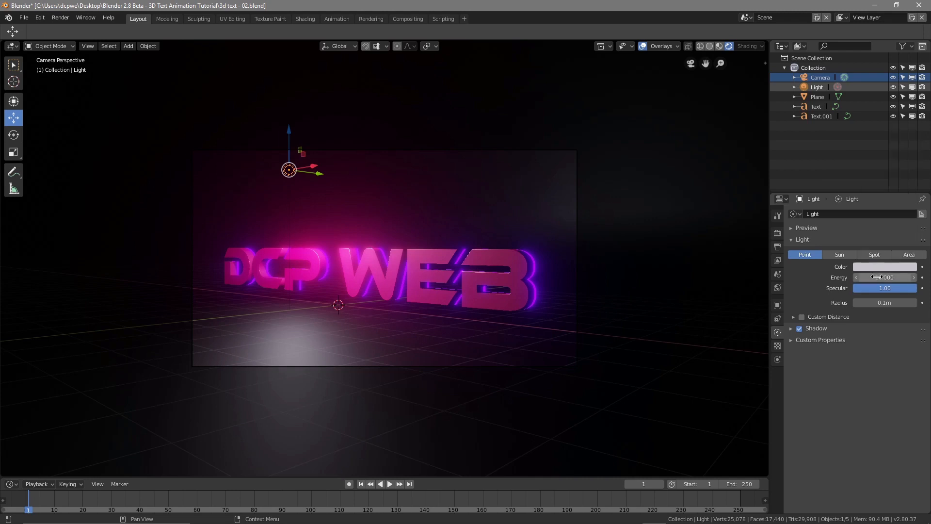
# Step: Set the light's specular to 0.00 and its radius to 1.58 m, and render a test frame
pyautogui.moveTo(915, 288); pyautogui.dragTo(854, 288)
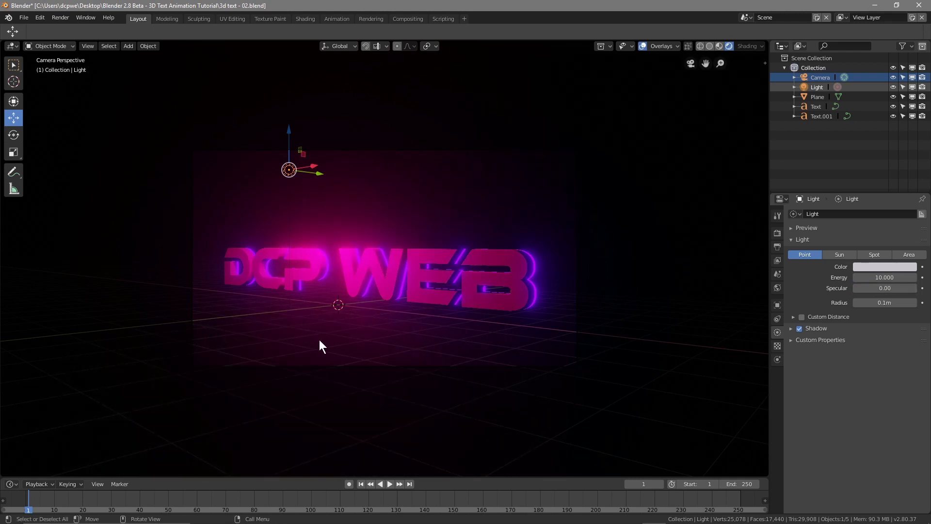
pyautogui.doubleClick(873, 288)
pyautogui.press('Return')
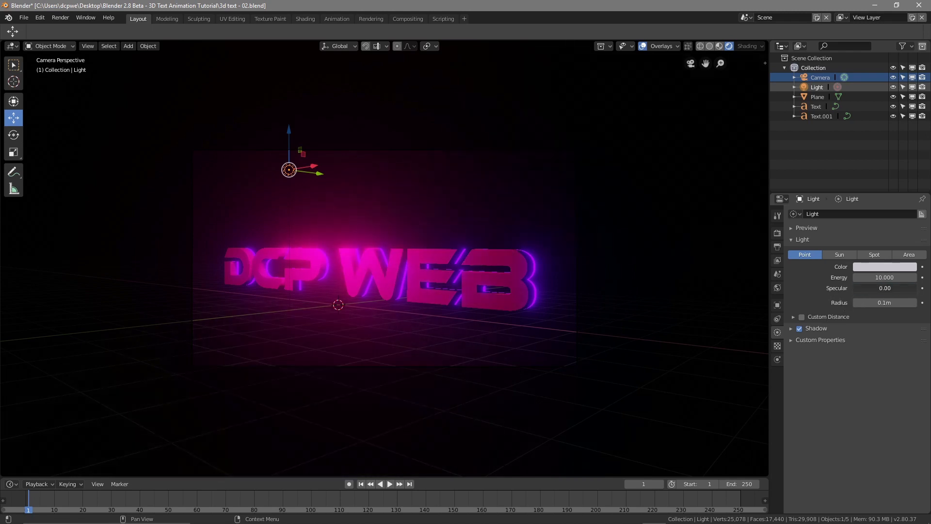
pyautogui.moveTo(885, 302)
pyautogui.mouseDown()
pyautogui.moveTo(922, 302)
pyautogui.moveTo(890, 302)
pyautogui.mouseUp()
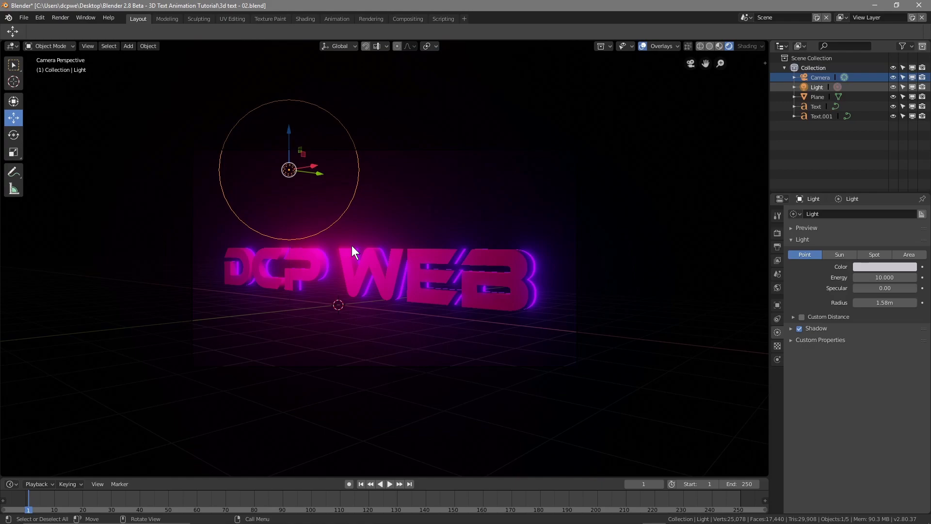
pyautogui.press('F12')
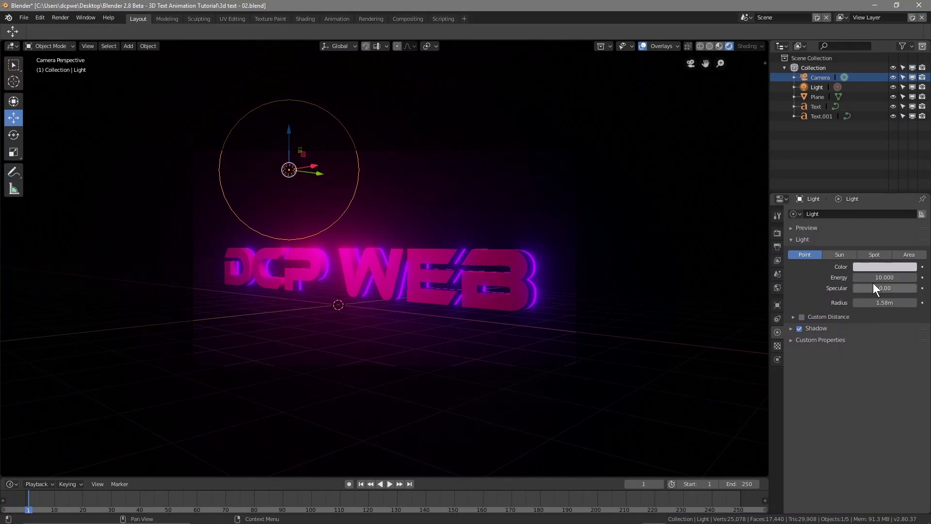
# Step: Set the light's radius to 1.03 m and save the file
pyautogui.click(885, 302)
pyautogui.write('2.4')
pyautogui.press('Return')
pyautogui.moveTo(885, 303)
pyautogui.mouseDown()
pyautogui.moveTo(868, 303)
pyautogui.moveTo(911, 303)
pyautogui.moveTo(878, 303)
pyautogui.mouseUp()
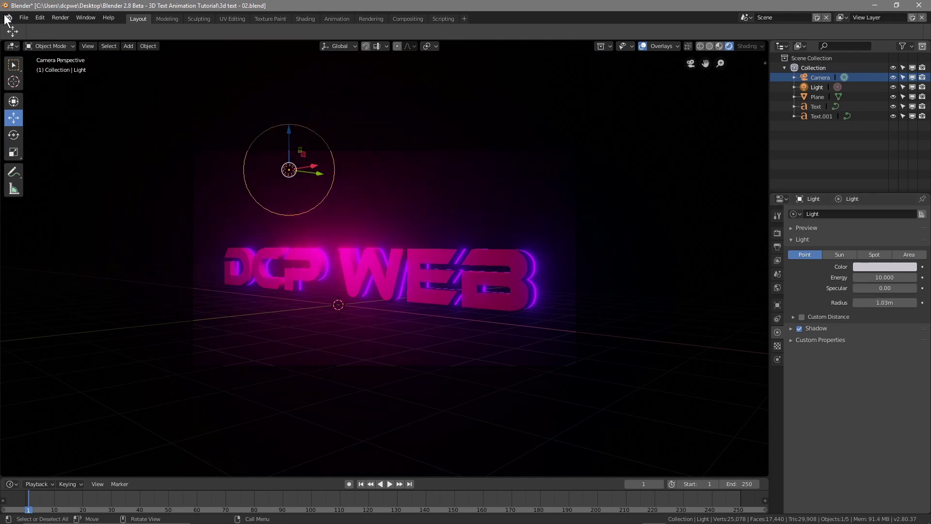
pyautogui.click(26, 19)
pyautogui.click(48, 94)
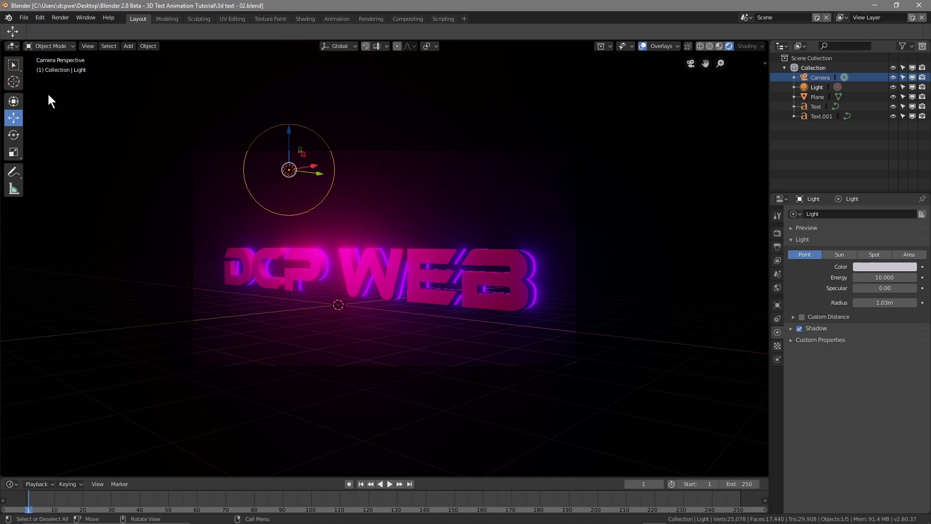
# Step: Save the project under a new version name, 3d text - 03.blend, in the same folder
pyautogui.click(24, 18)
pyautogui.click(21, 99)
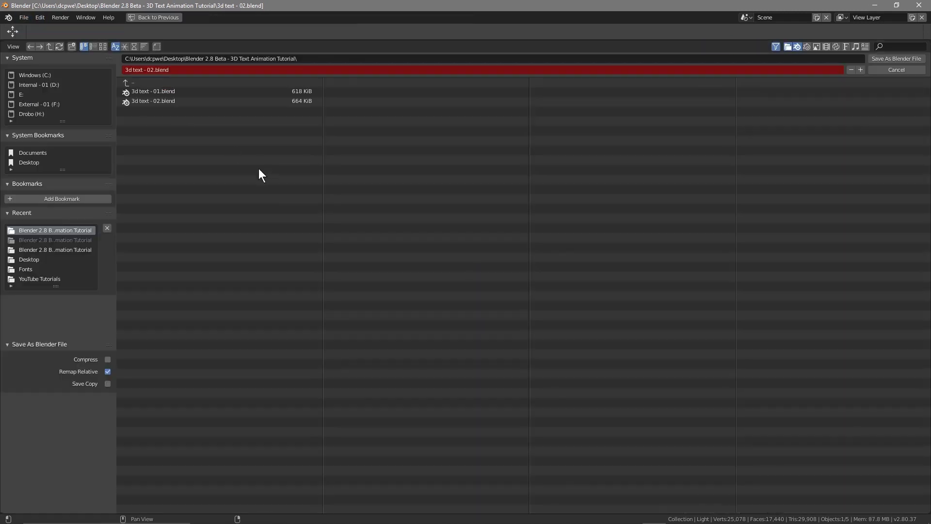
pyautogui.click(158, 71)
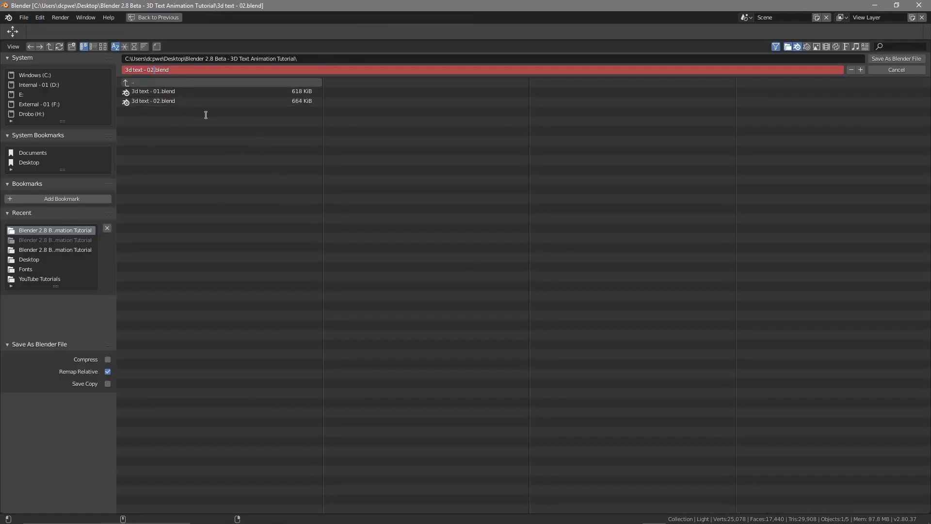
pyautogui.write('3')
pyautogui.click(904, 58)
pyautogui.click(902, 57)
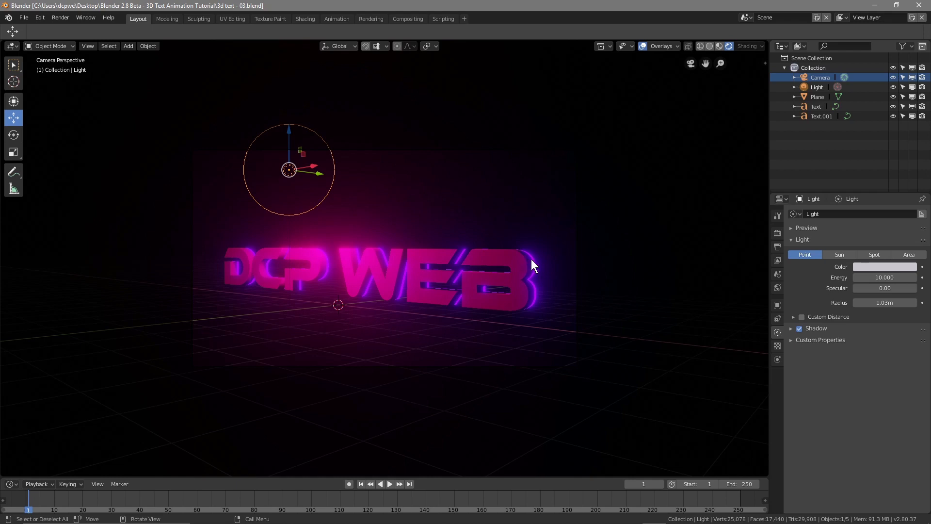
# Step: Raise the emission strength of the purple Text.001 material to 10.300
pyautogui.click(817, 116)
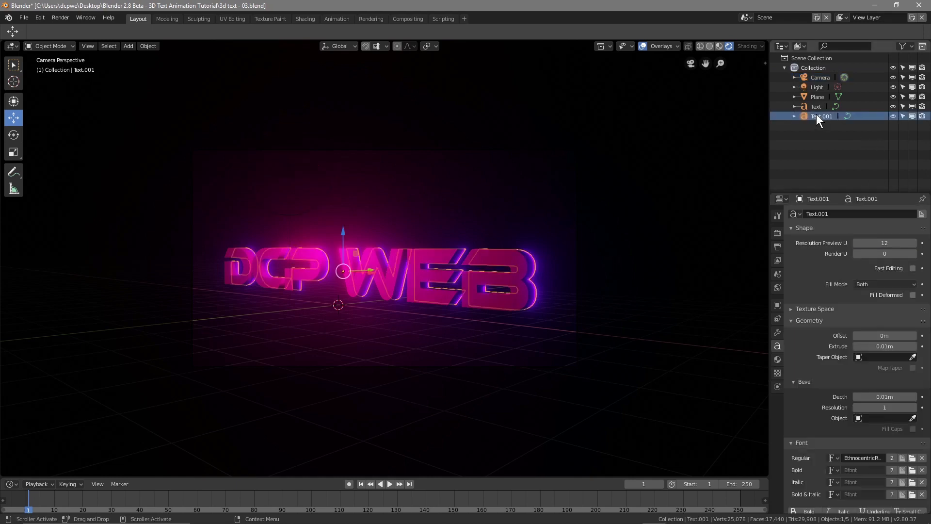
pyautogui.click(777, 359)
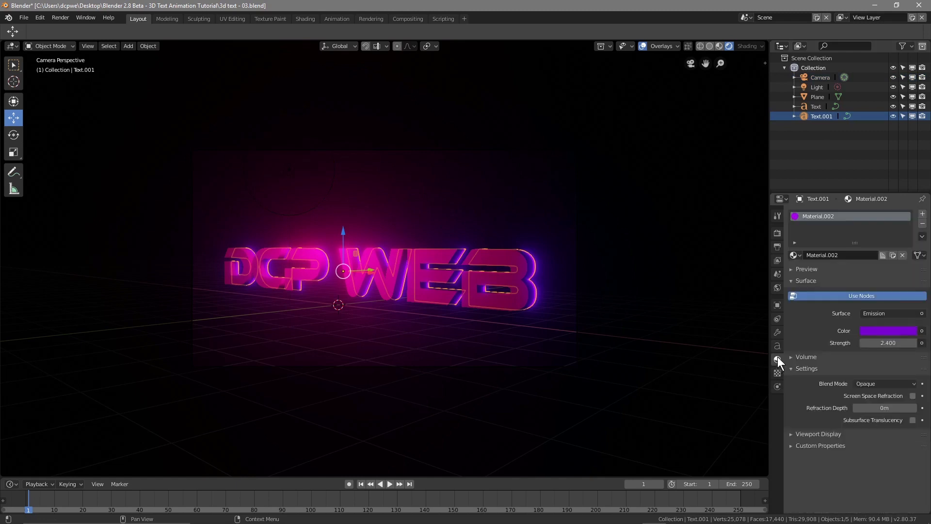
pyautogui.moveTo(888, 343)
pyautogui.mouseDown()
pyautogui.moveTo(878, 343)
pyautogui.moveTo(890, 343)
pyautogui.mouseUp()
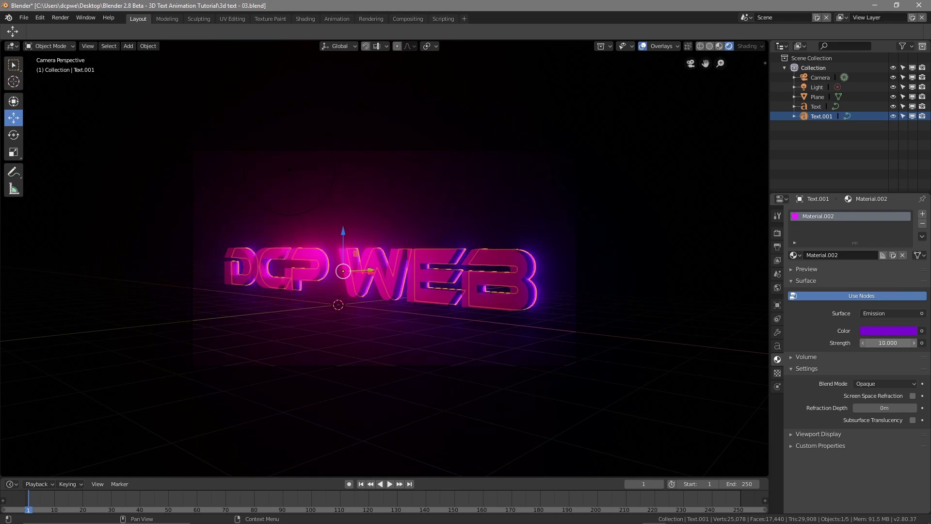
pyautogui.moveTo(890, 343); pyautogui.dragTo(889, 343)
# Step: Try the Multiply, Alpha Hashed and Alpha Blend modes on the Text.001 material, and return its blend mode to Opaque
pyautogui.click(875, 382)
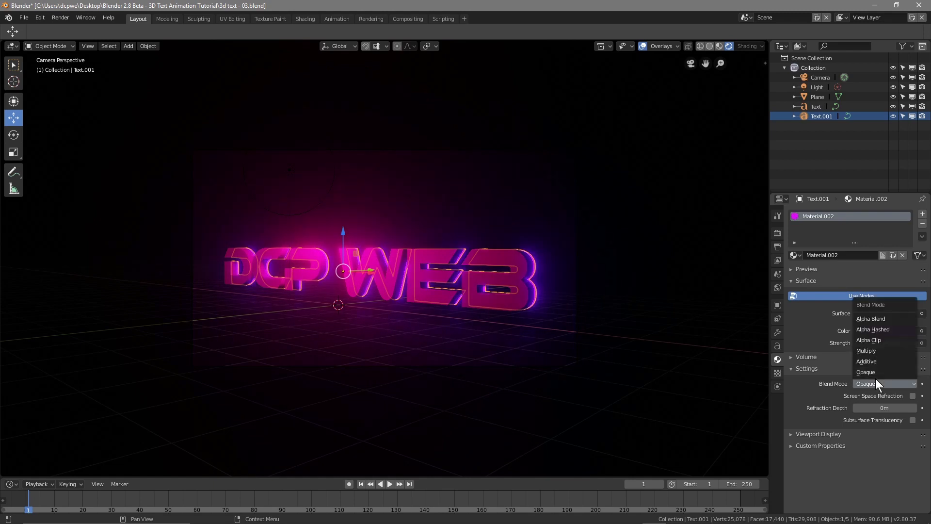
pyautogui.click(870, 351)
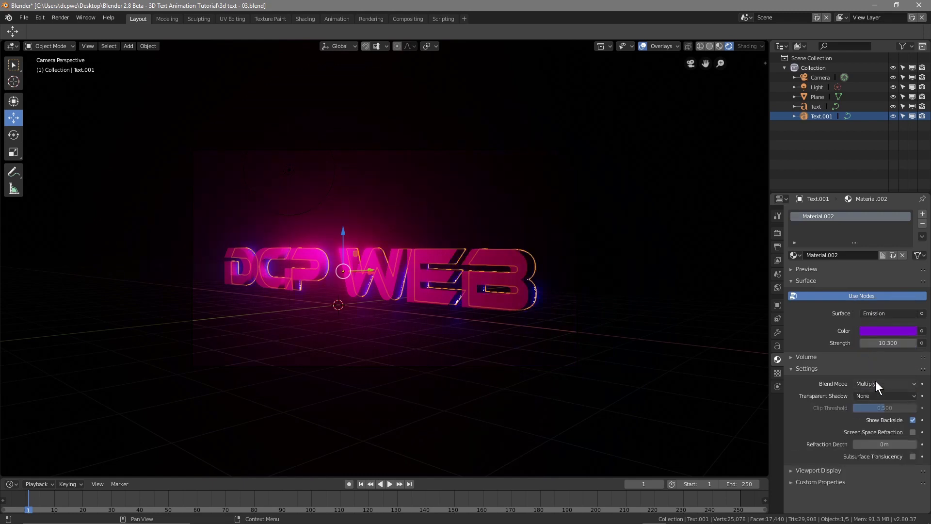
pyautogui.click(875, 381)
pyautogui.click(875, 329)
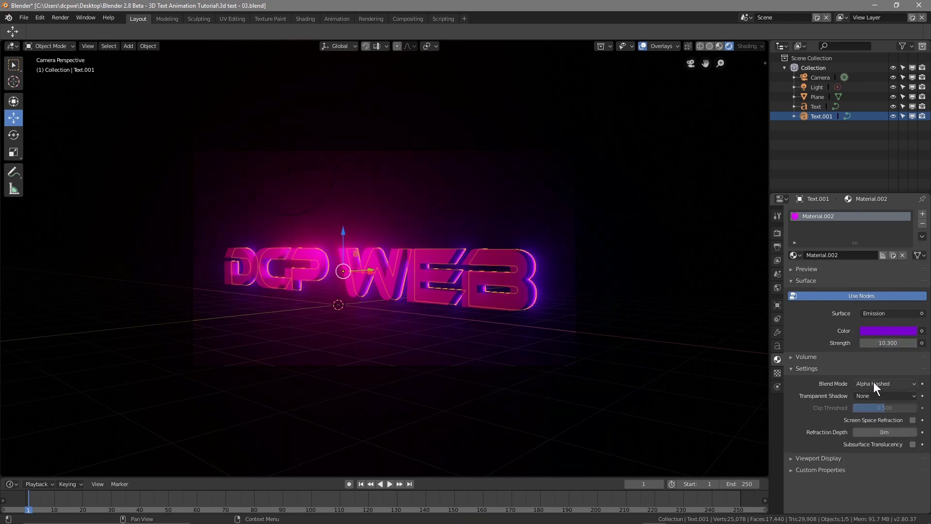
pyautogui.click(875, 383)
pyautogui.click(874, 319)
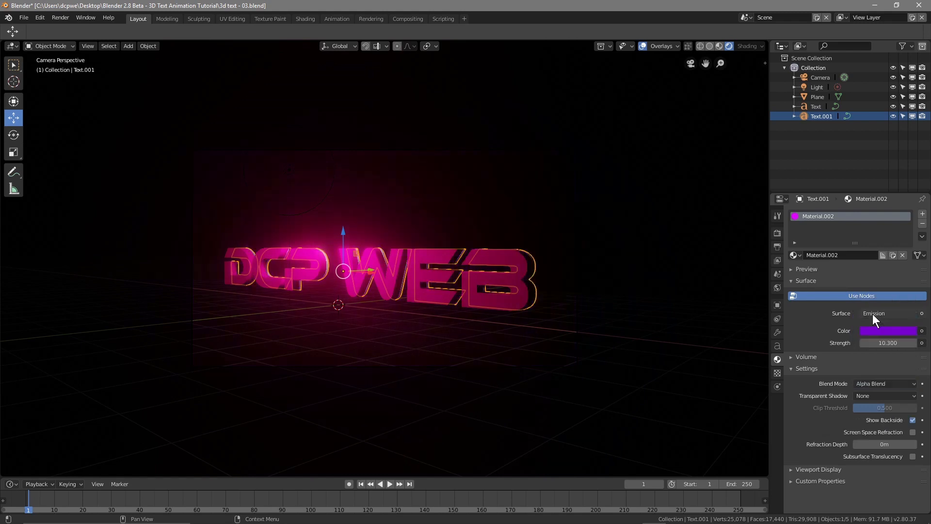
pyautogui.click(873, 383)
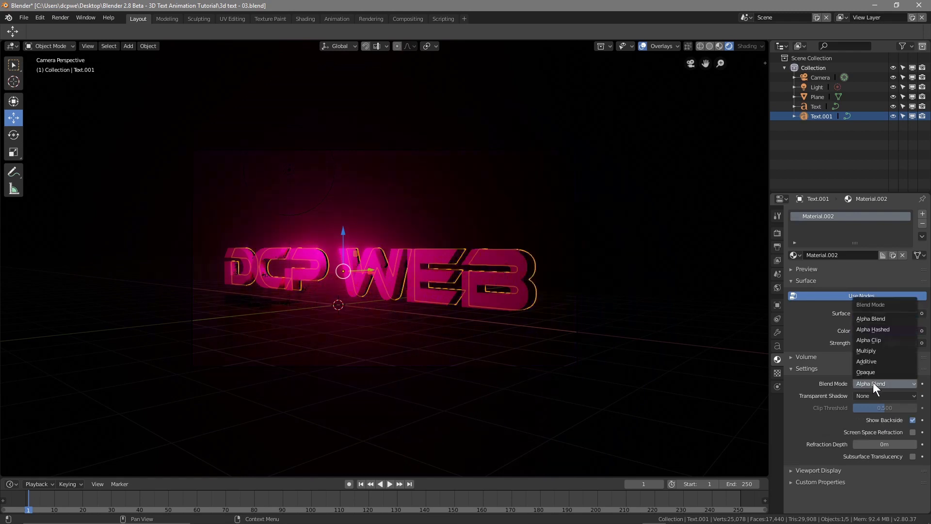
pyautogui.click(879, 330)
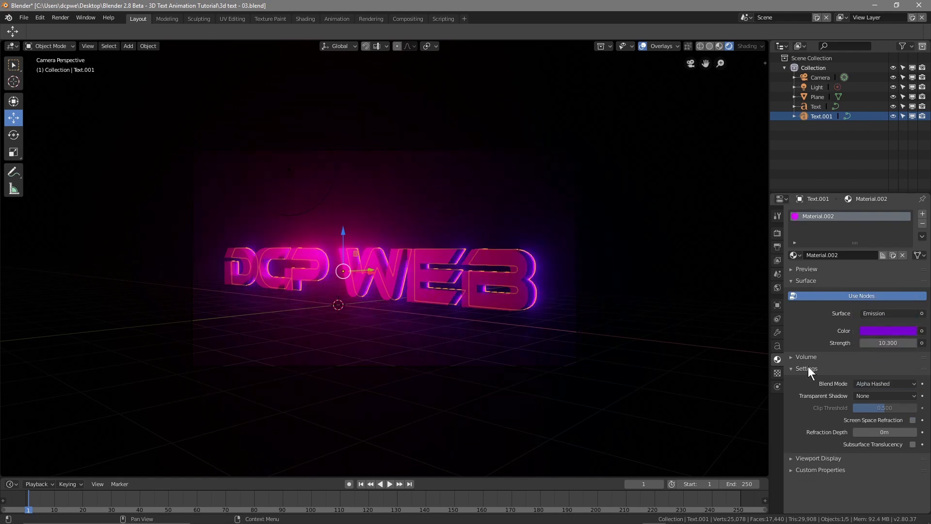
pyautogui.click(873, 384)
pyautogui.click(876, 372)
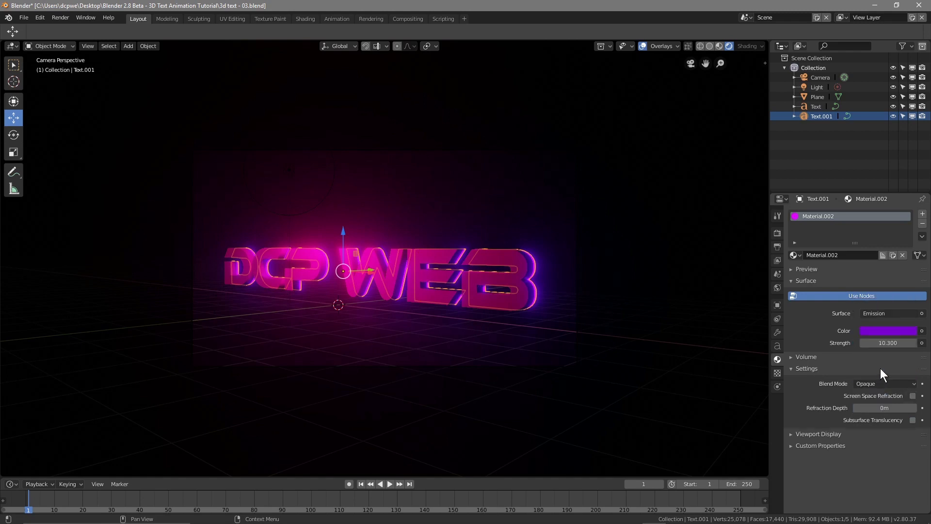
# Step: Set the emission strength of the Text.001 material to 13.000 and check the glow from another angle
pyautogui.moveTo(887, 343)
pyautogui.mouseDown()
pyautogui.moveTo(837, 343)
pyautogui.moveTo(887, 343)
pyautogui.mouseUp()
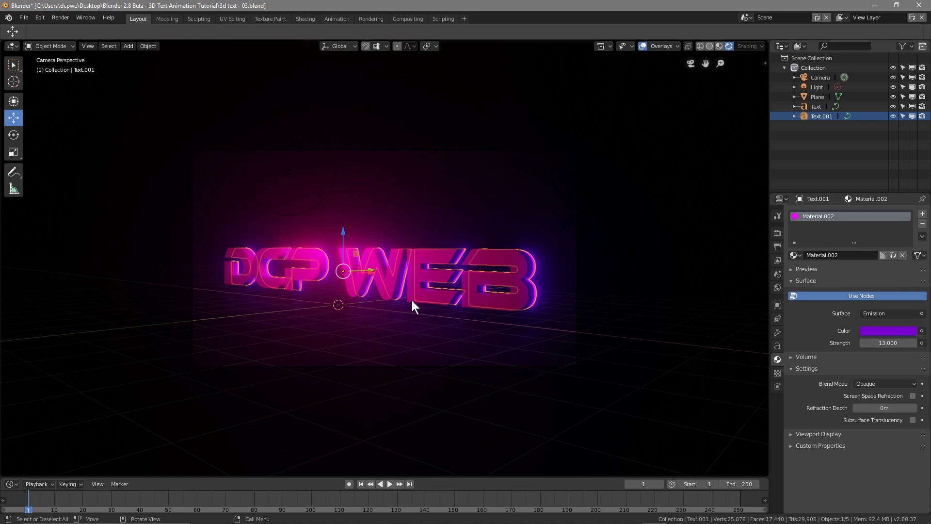
pyautogui.moveTo(359, 308); pyautogui.dragTo(374, 291, button='middle')
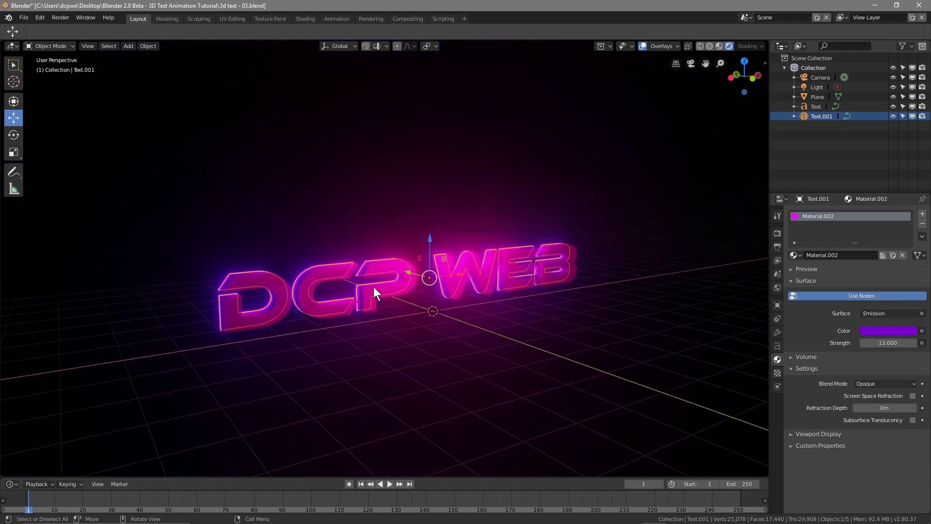
# Step: Set the specular of the front pink text's material to 0.000, and lower its roughness and sheen tint
pyautogui.click(402, 272)
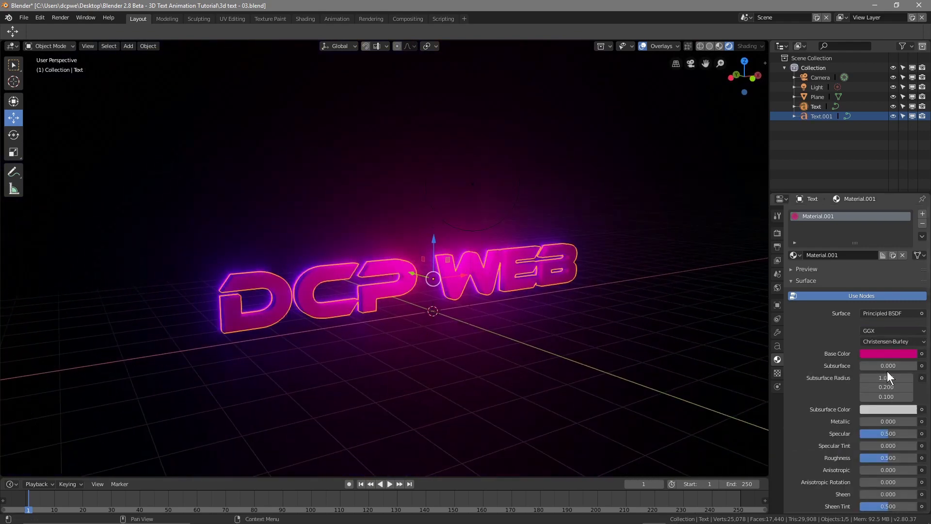
pyautogui.moveTo(887, 433); pyautogui.dragTo(851, 434)
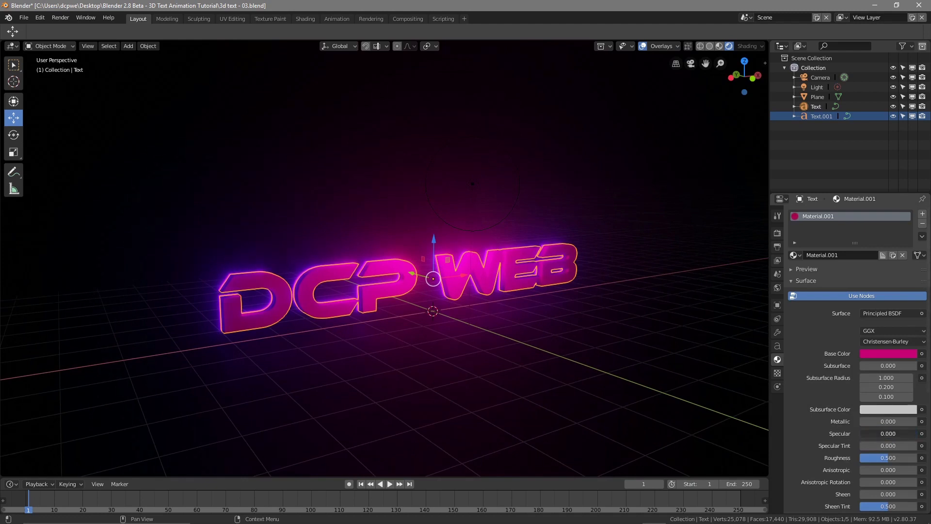
pyautogui.moveTo(888, 458); pyautogui.dragTo(854, 458)
pyautogui.moveTo(888, 506); pyautogui.dragTo(858, 506)
# Step: Select the backdrop plane and lower its Glossy BSDF roughness to 0.073
pyautogui.click(481, 380)
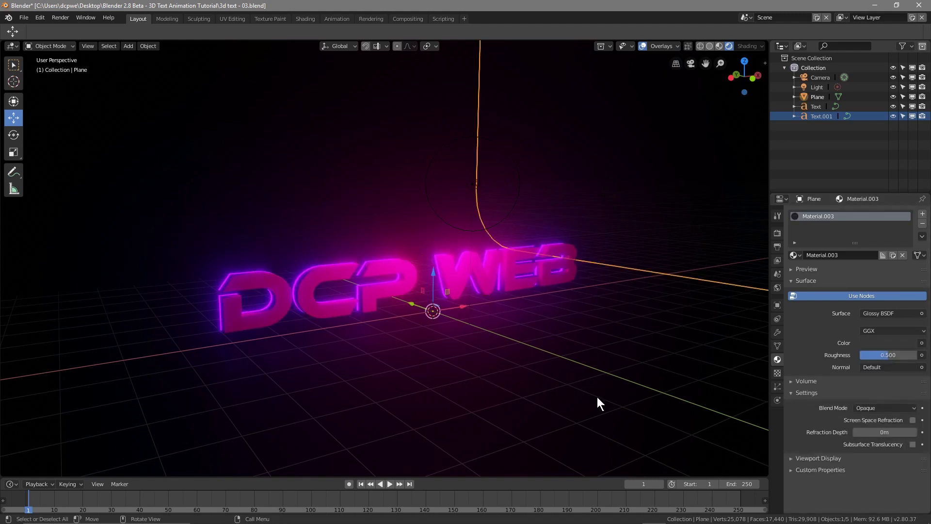
pyautogui.click(777, 373)
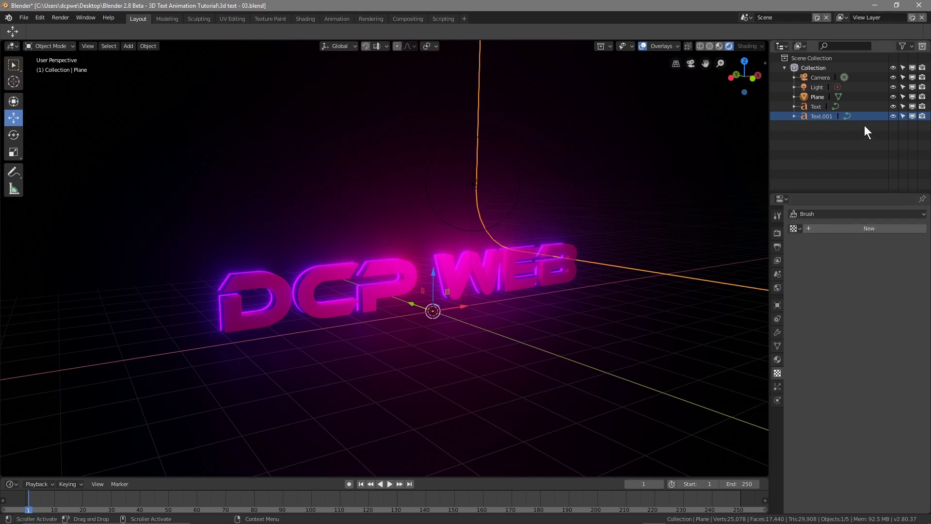
pyautogui.click(817, 96)
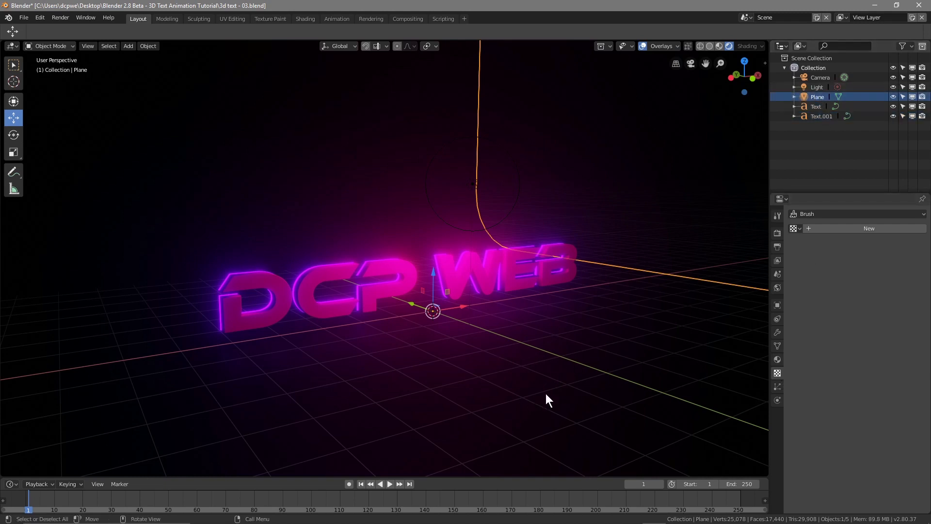
pyautogui.click(777, 360)
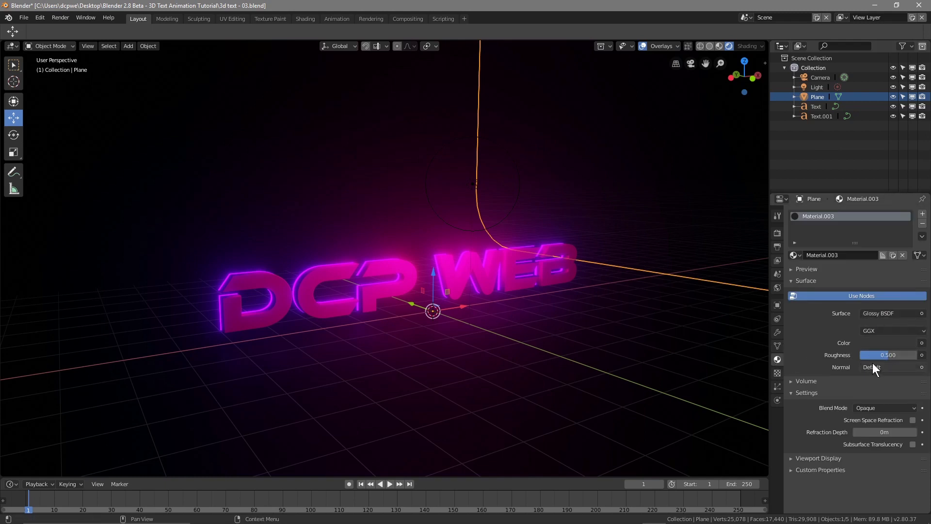
pyautogui.moveTo(884, 355)
pyautogui.mouseDown()
pyautogui.moveTo(854, 355)
pyautogui.moveTo(916, 355)
pyautogui.moveTo(862, 355)
pyautogui.moveTo(873, 354)
pyautogui.moveTo(869, 348)
pyautogui.mouseUp()
# Step: Try the Beckmann, GGX, Ashikhmin-Shirley, Multiscatter GGX and Sharp distributions on the plane's glossy shader
pyautogui.click(866, 332)
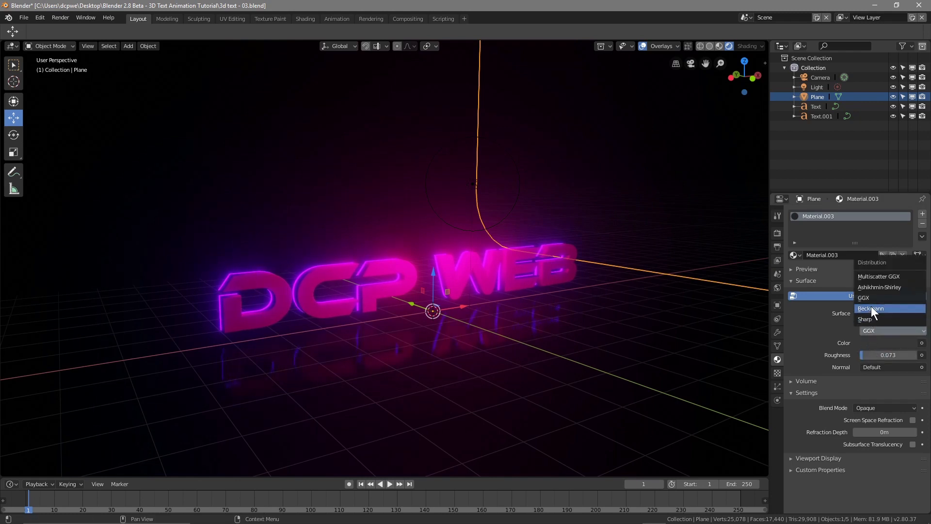
pyautogui.click(871, 307)
pyautogui.click(875, 330)
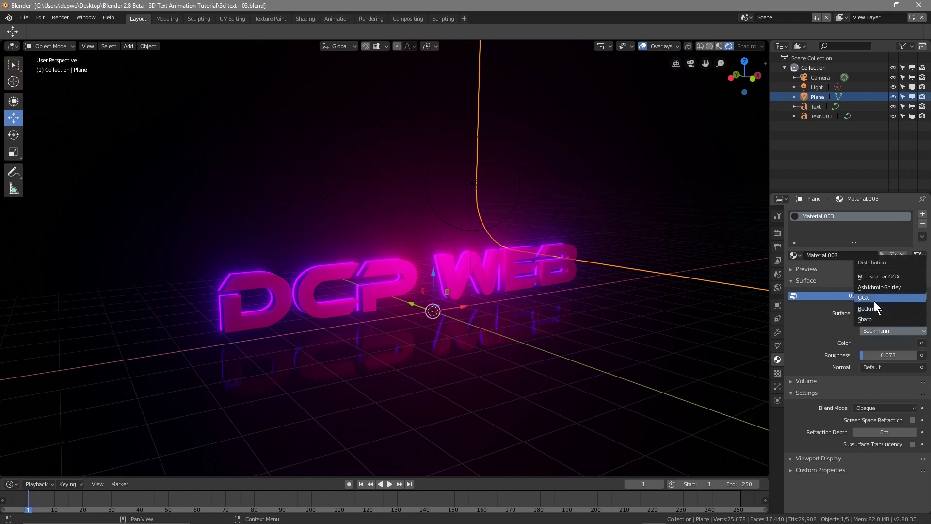
pyautogui.click(875, 297)
pyautogui.click(873, 328)
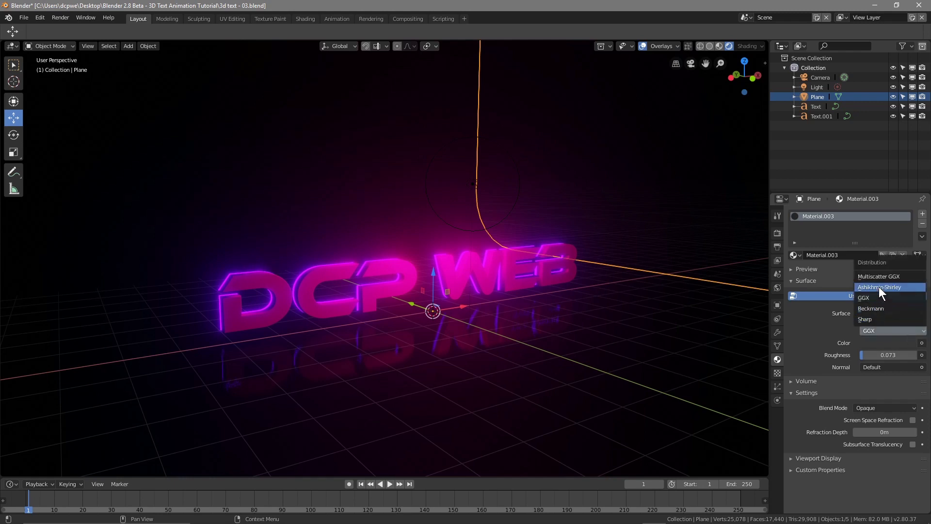
pyautogui.click(879, 286)
pyautogui.click(881, 329)
pyautogui.click(883, 275)
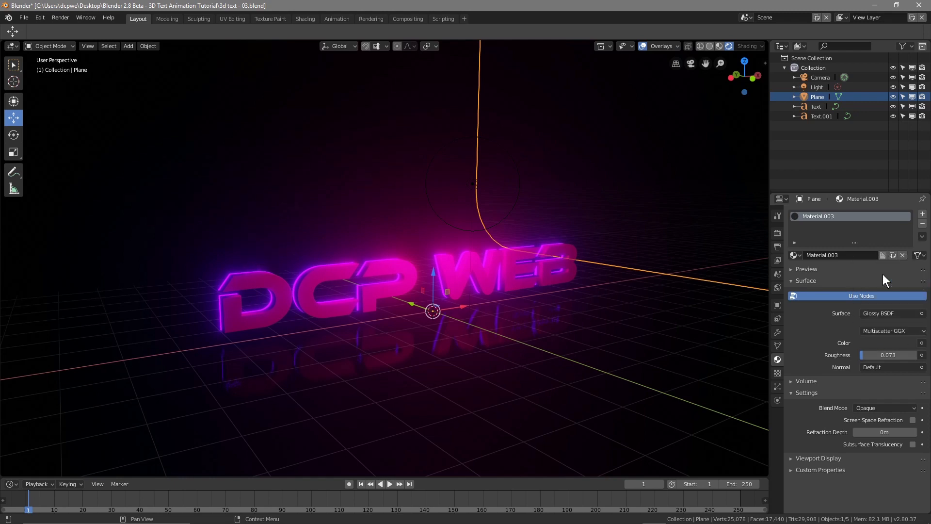
pyautogui.click(886, 330)
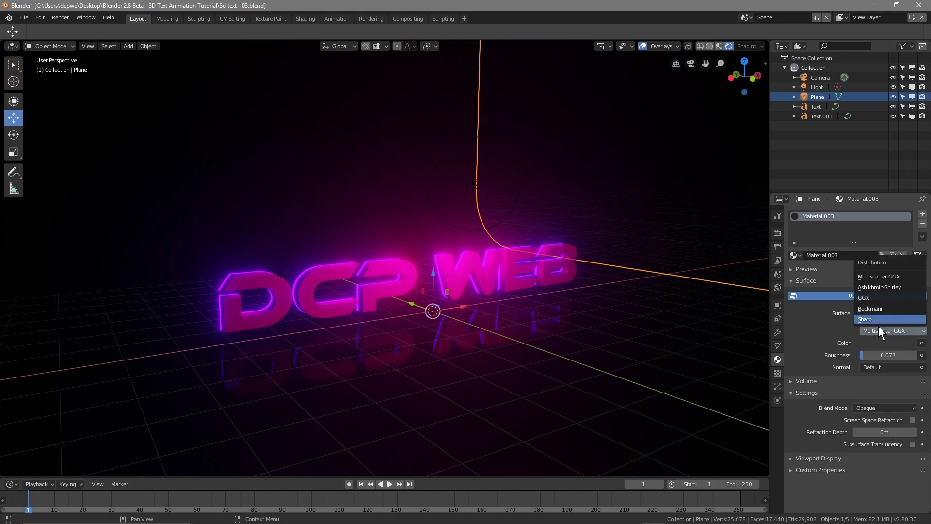
pyautogui.click(878, 320)
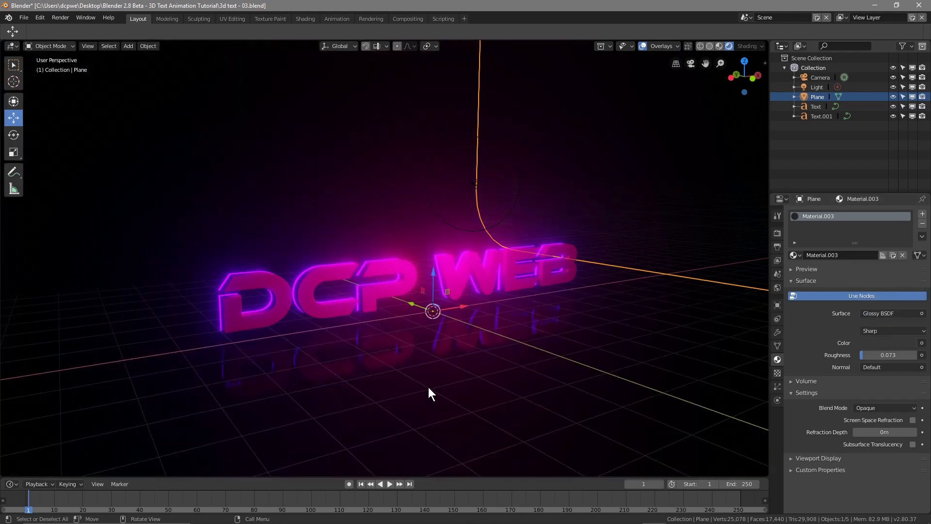
# Step: Set the plane's glossy distribution to Beckmann and its roughness to 1.000, leaving the Normal input at Default
pyautogui.click(889, 332)
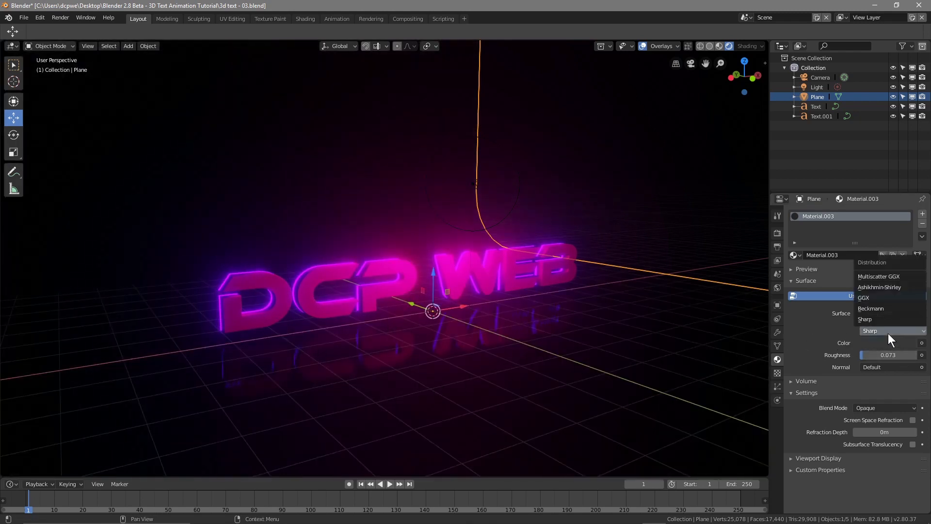
pyautogui.click(881, 307)
pyautogui.moveTo(871, 358); pyautogui.dragTo(882, 358)
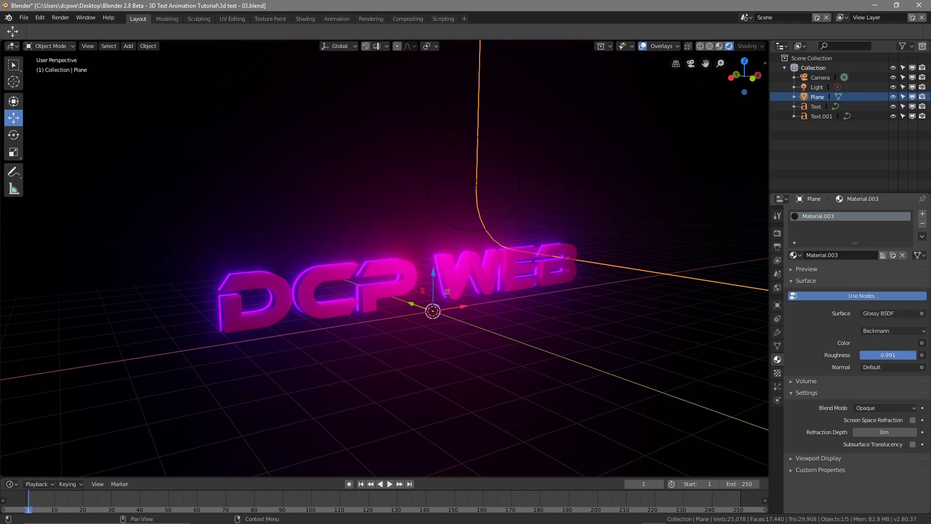
pyautogui.click(905, 367)
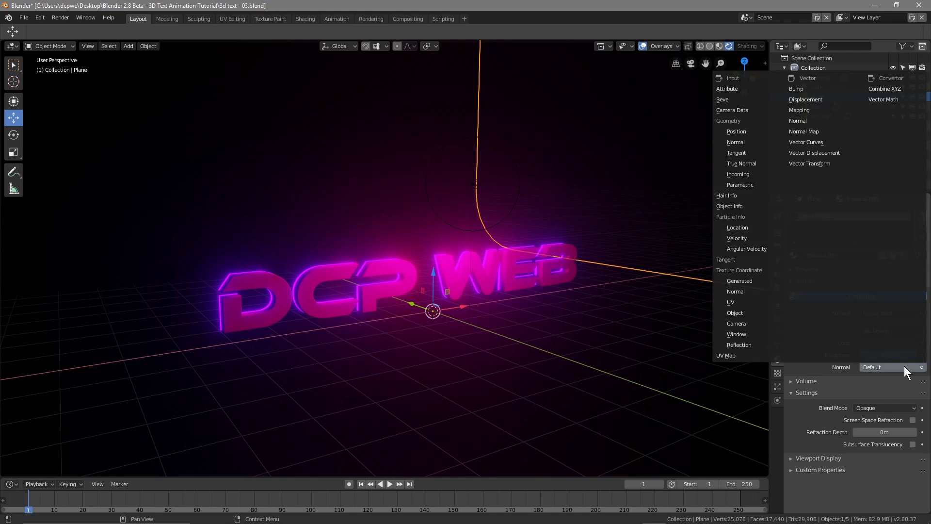
pyautogui.press('Escape')
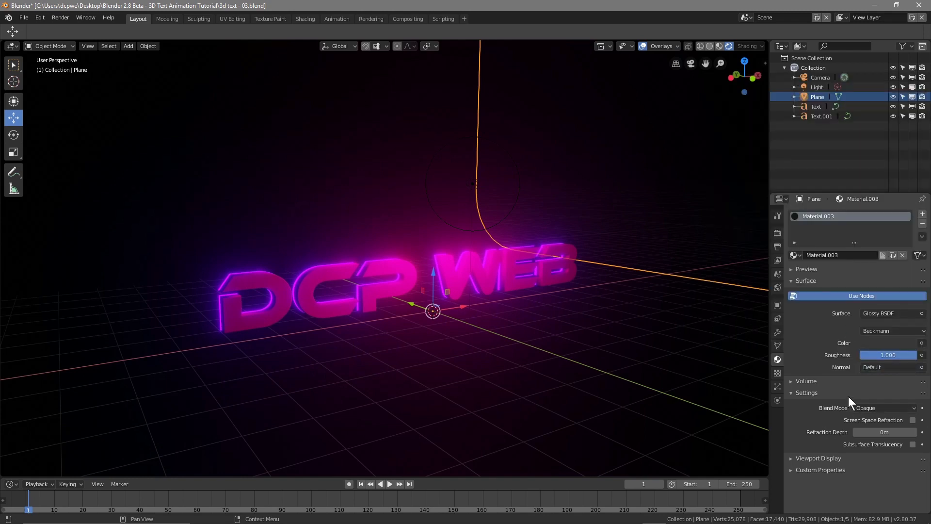
# Step: Assign an Emission shader to the volume of the plane's material
pyautogui.click(808, 381)
pyautogui.click(886, 396)
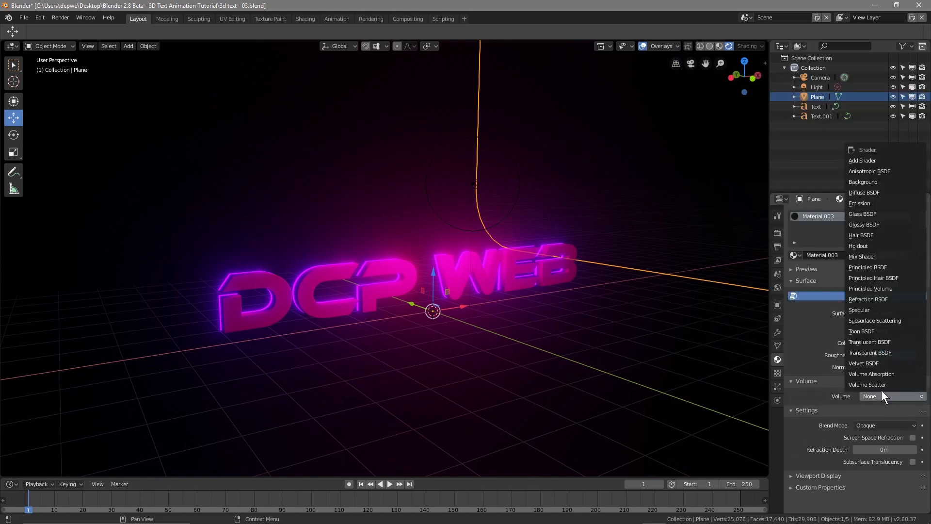
pyautogui.click(872, 205)
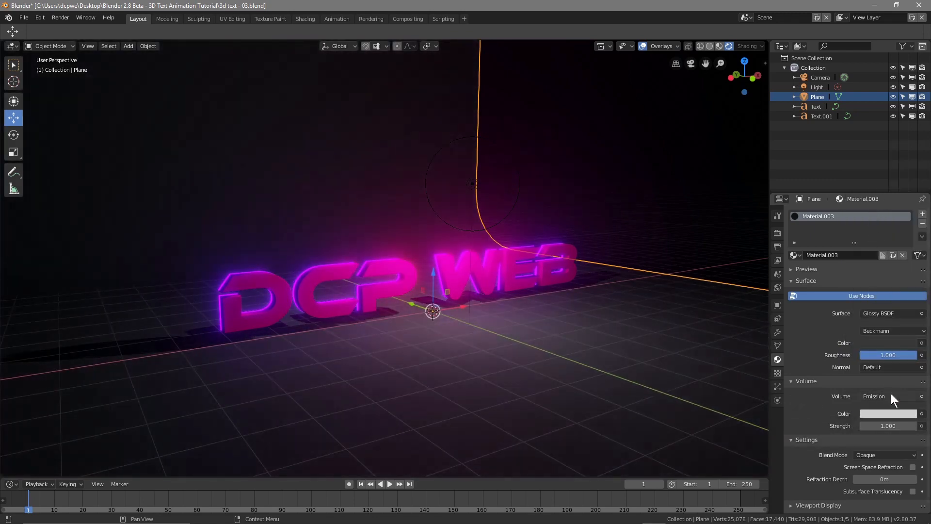
# Step: Set the volume emission strength of the plane's material to 0.000 and its colour to a pale blue
pyautogui.moveTo(889, 425); pyautogui.dragTo(863, 426)
pyautogui.click(886, 415)
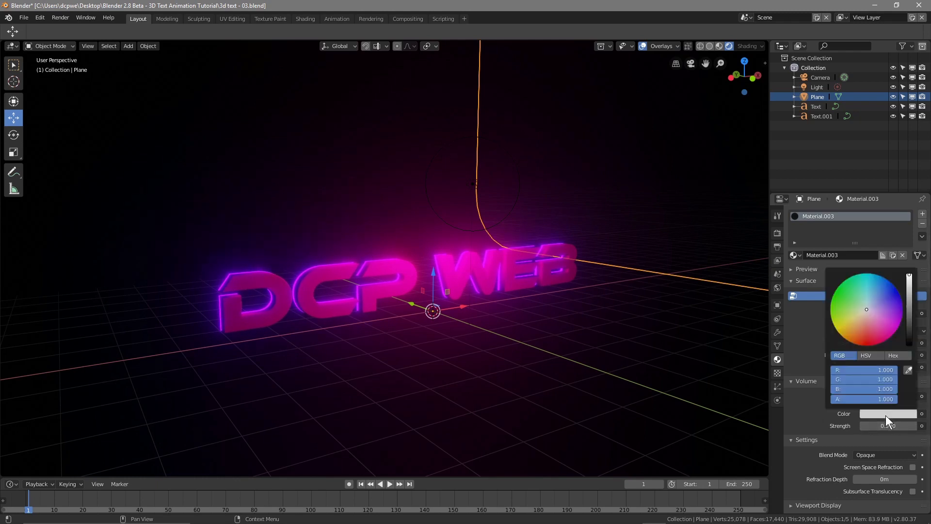
pyautogui.moveTo(871, 298)
pyautogui.mouseDown()
pyautogui.moveTo(834, 326)
pyautogui.moveTo(859, 313)
pyautogui.mouseUp()
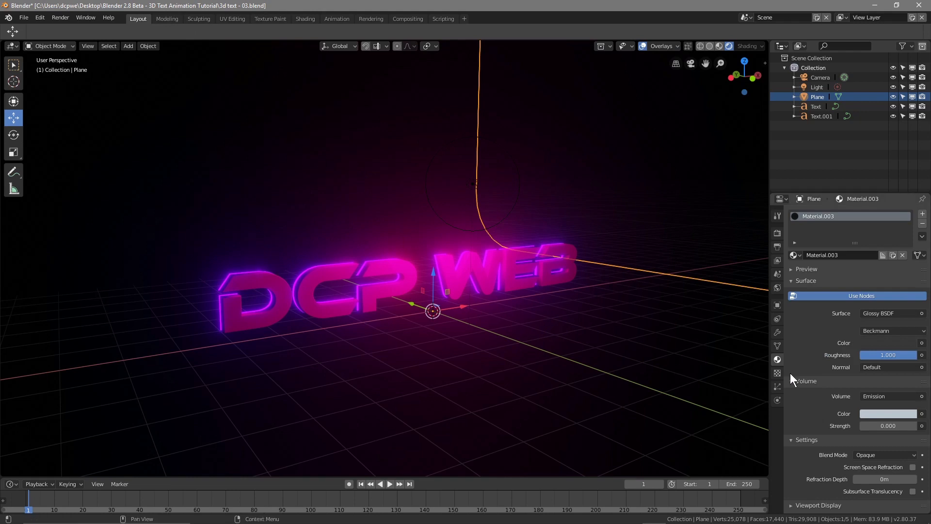
# Step: Try the Diffuse BSDF and Principled BSDF shaders on the surface of the plane's material
pyautogui.click(887, 313)
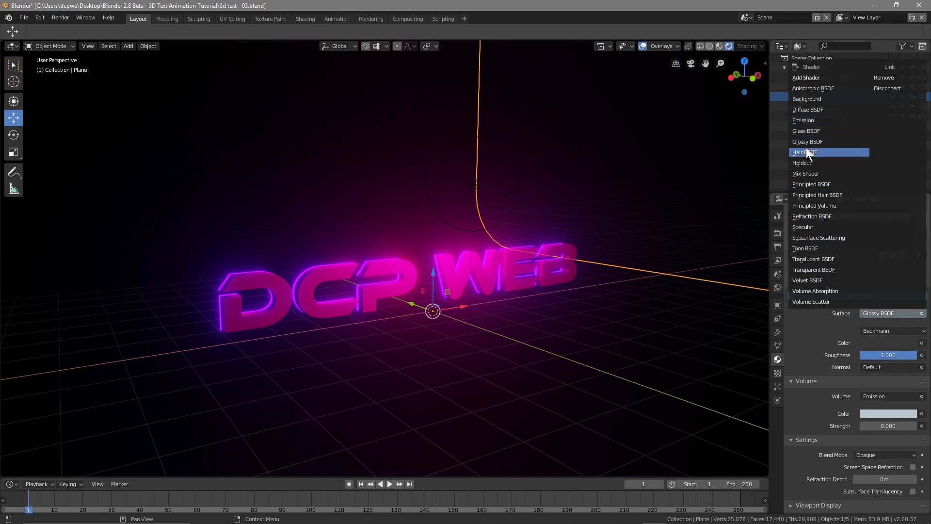
pyautogui.click(807, 111)
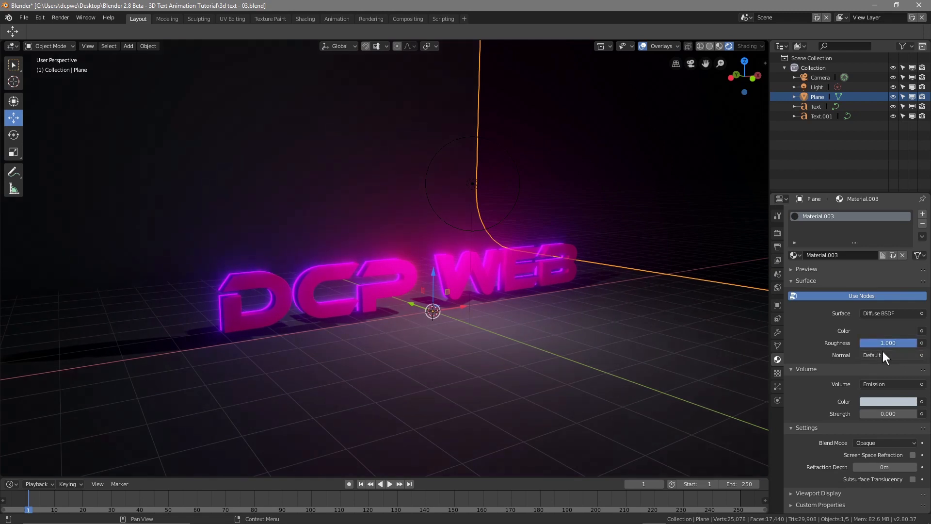
pyautogui.click(877, 313)
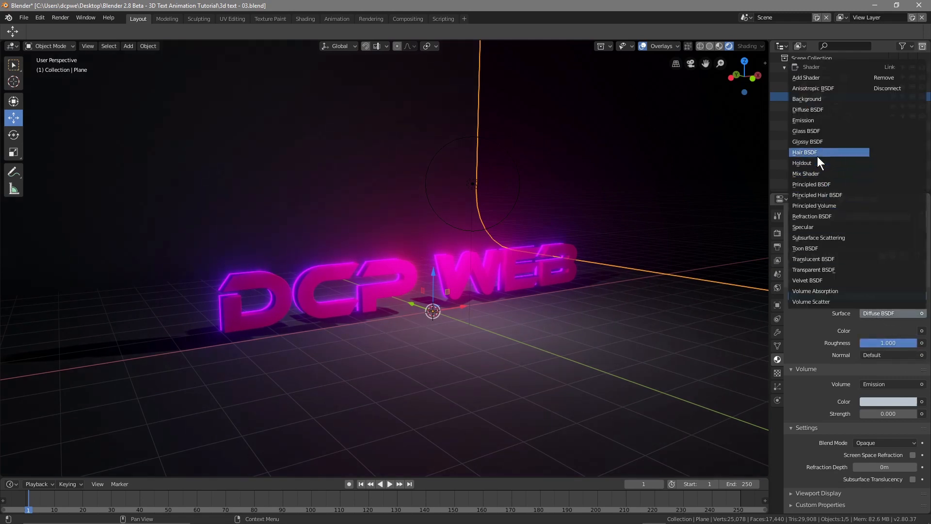
pyautogui.click(813, 184)
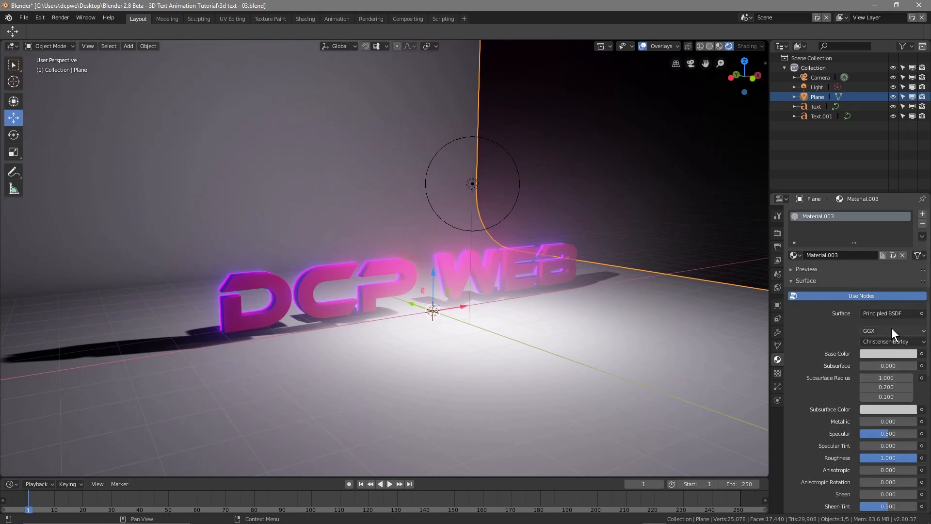
# Step: Set the Principled specular to 0.673, roughness and sheen tint to 0.000, and the first subsurface radius value to 11.900
pyautogui.moveTo(902, 458); pyautogui.dragTo(900, 433)
pyautogui.moveTo(897, 506); pyautogui.dragTo(861, 506)
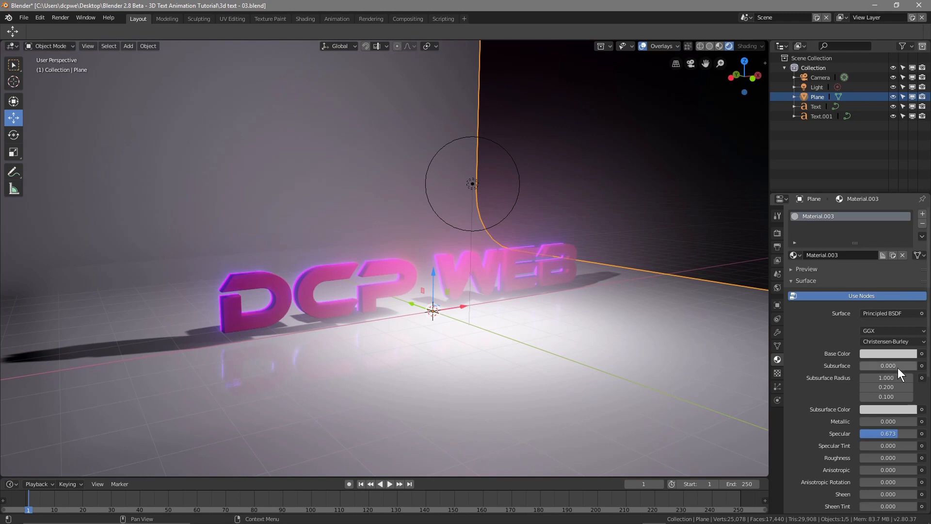
pyautogui.moveTo(896, 377)
pyautogui.mouseDown()
pyautogui.moveTo(863, 378)
pyautogui.moveTo(912, 378)
pyautogui.moveTo(883, 378)
pyautogui.mouseUp()
pyautogui.doubleClick(895, 367)
# Step: Try Glass BSDF on the plane's surface, and switch the surface shader back to Glossy BSDF
pyautogui.click(877, 316)
pyautogui.click(893, 315)
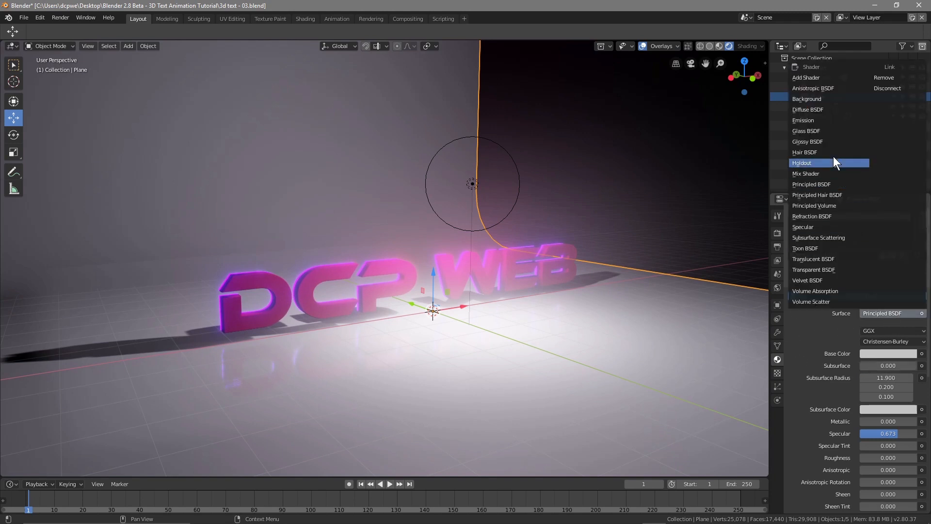
pyautogui.click(822, 130)
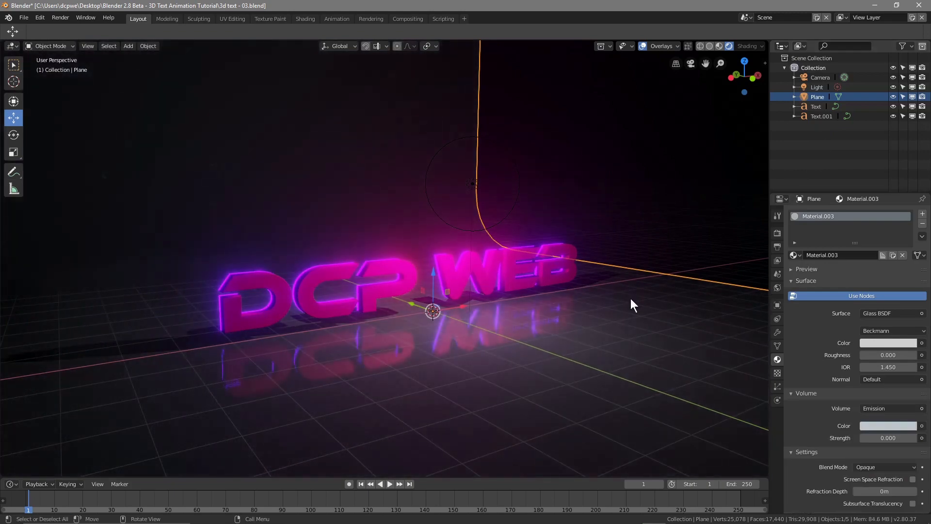
pyautogui.click(881, 313)
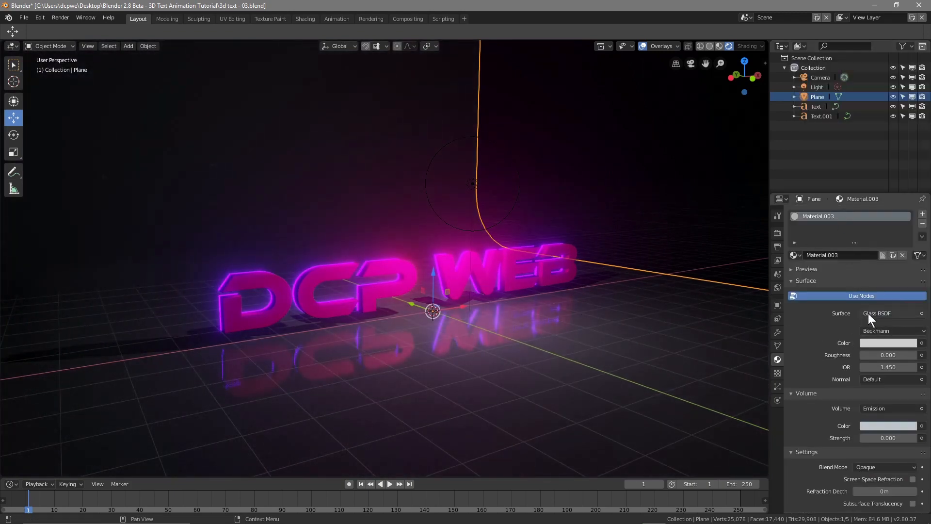
pyautogui.click(884, 314)
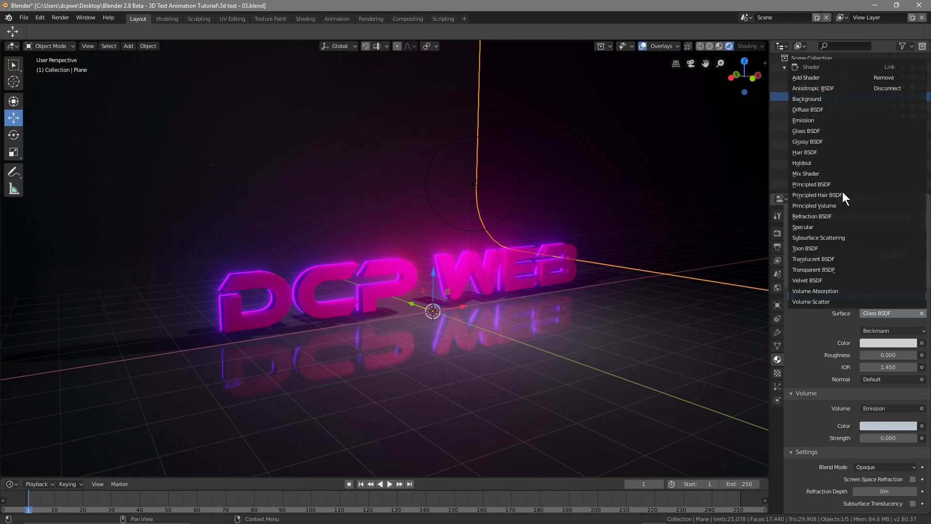
pyautogui.click(824, 141)
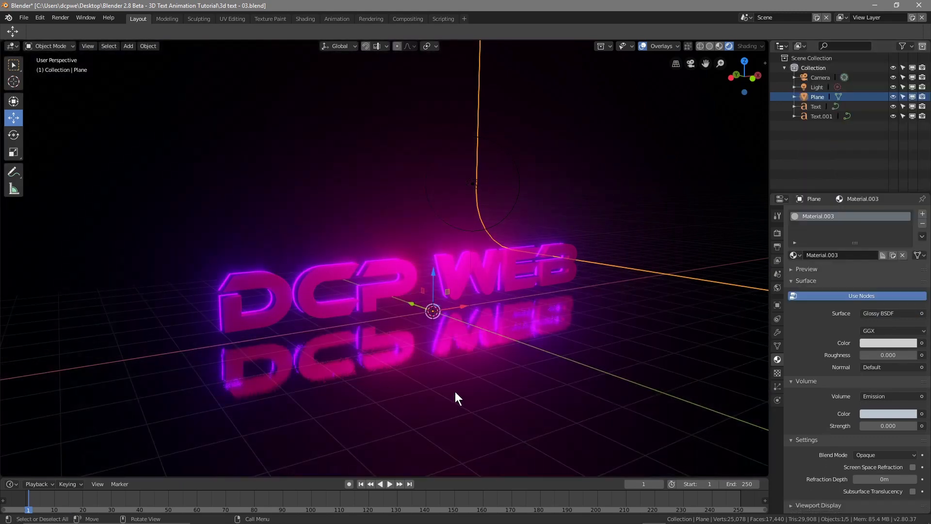
# Step: Render the current frame, inspect the letters and their floor reflection up close, and close the render
pyautogui.press('F12')
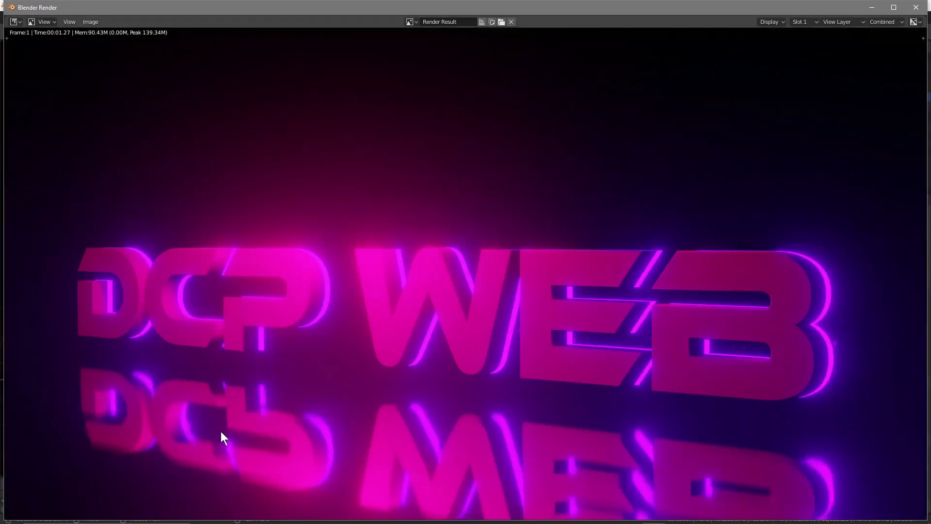
pyautogui.scroll(5, 600, 339)
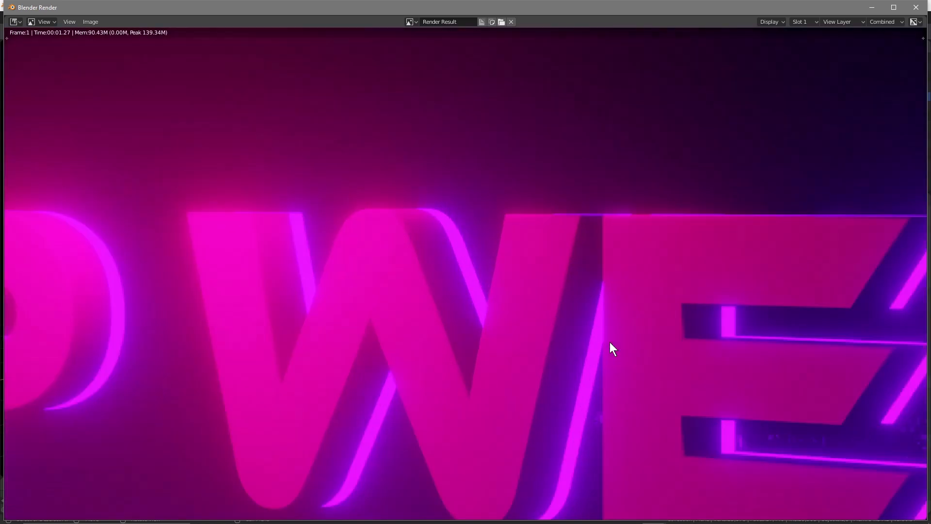
pyautogui.scroll(-4, 634, 458)
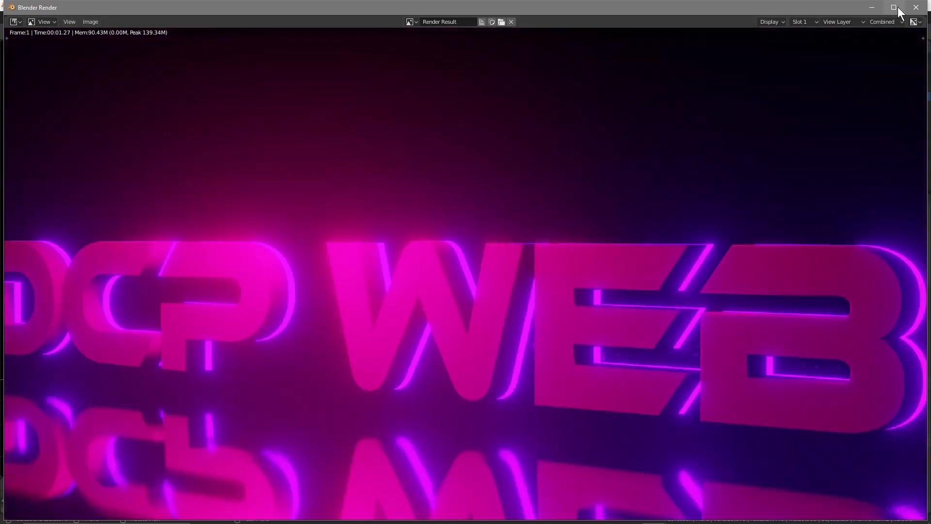
pyautogui.click(916, 7)
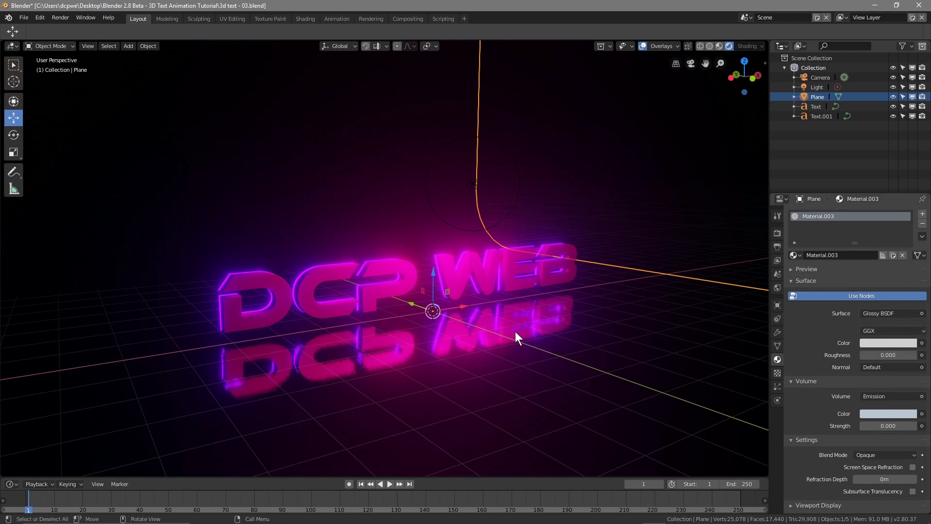
# Step: Try a roughness of 1.000 on the plane's glossy shader, settle on 0.645, and check it in a test render
pyautogui.click(866, 356)
pyautogui.write('1')
pyautogui.press('Return')
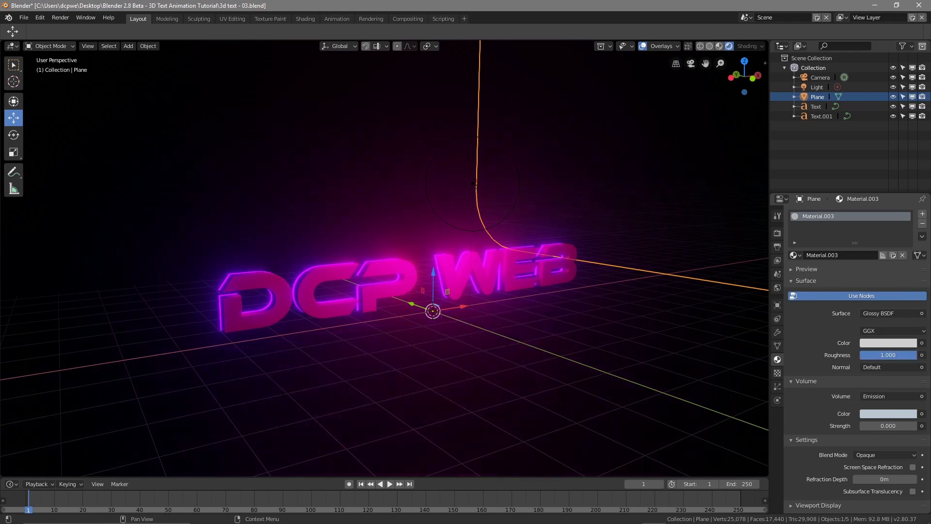
pyautogui.moveTo(916, 355)
pyautogui.mouseDown()
pyautogui.moveTo(860, 355)
pyautogui.moveTo(917, 355)
pyautogui.mouseUp()
pyautogui.moveTo(895, 357); pyautogui.dragTo(874, 356)
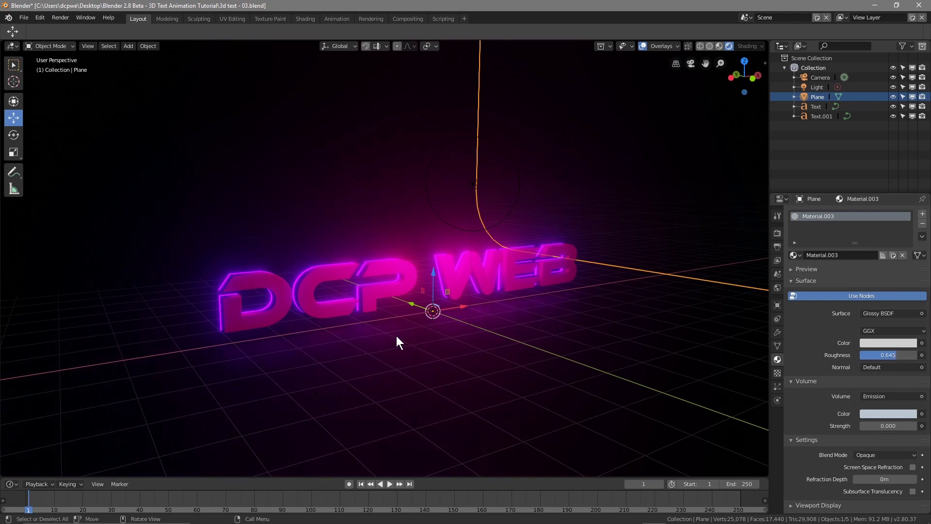
pyautogui.press('F12')
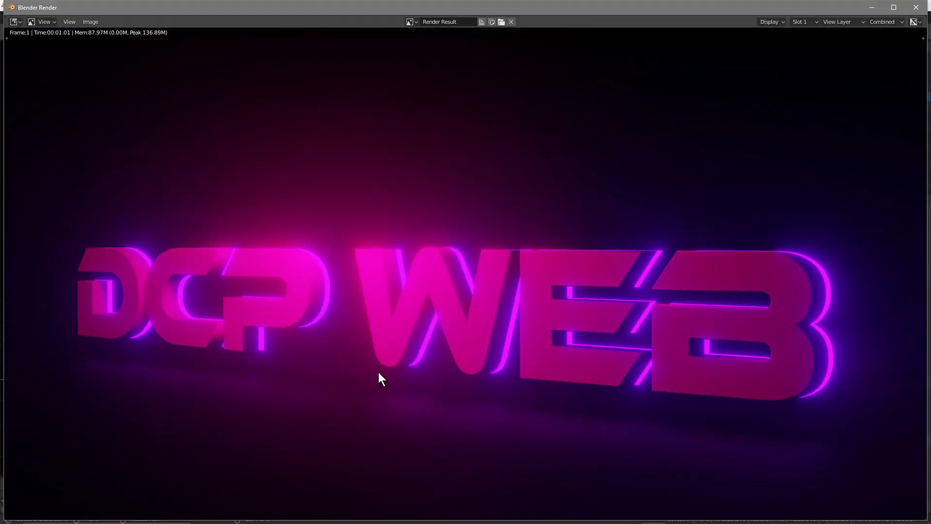
pyautogui.click(916, 8)
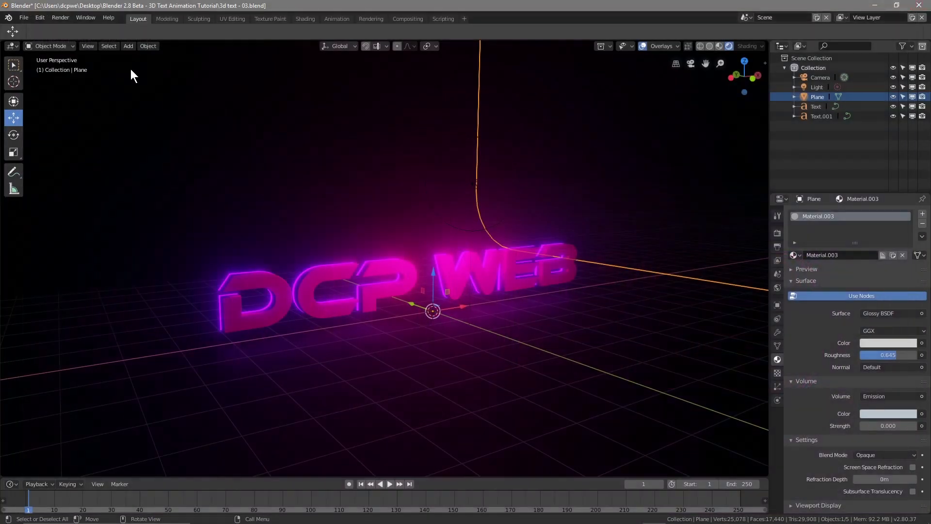
# Step: Save the project file and close the program
pyautogui.click(28, 19)
pyautogui.click(43, 89)
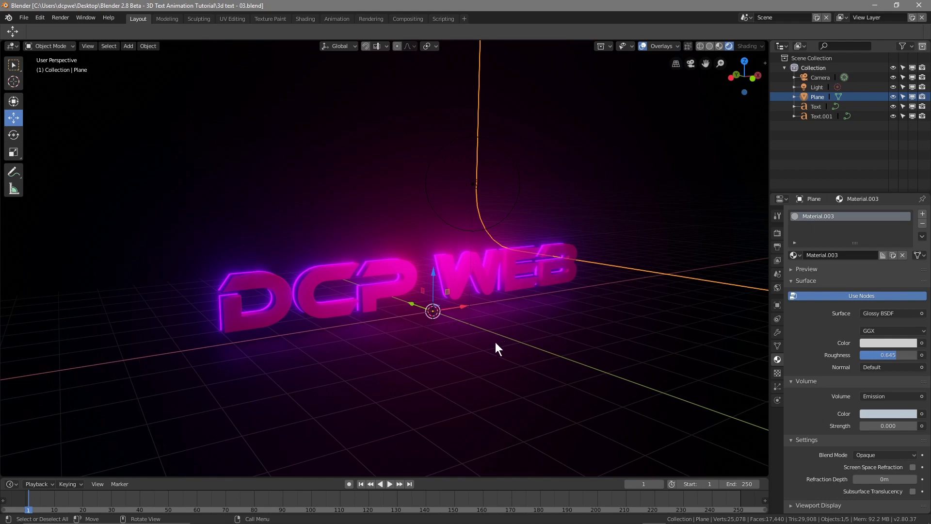
pyautogui.click(921, 6)
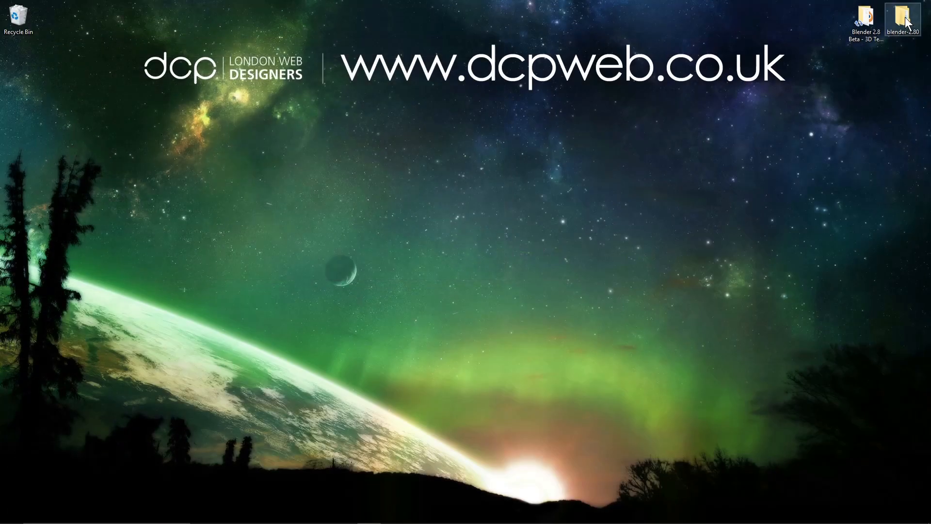